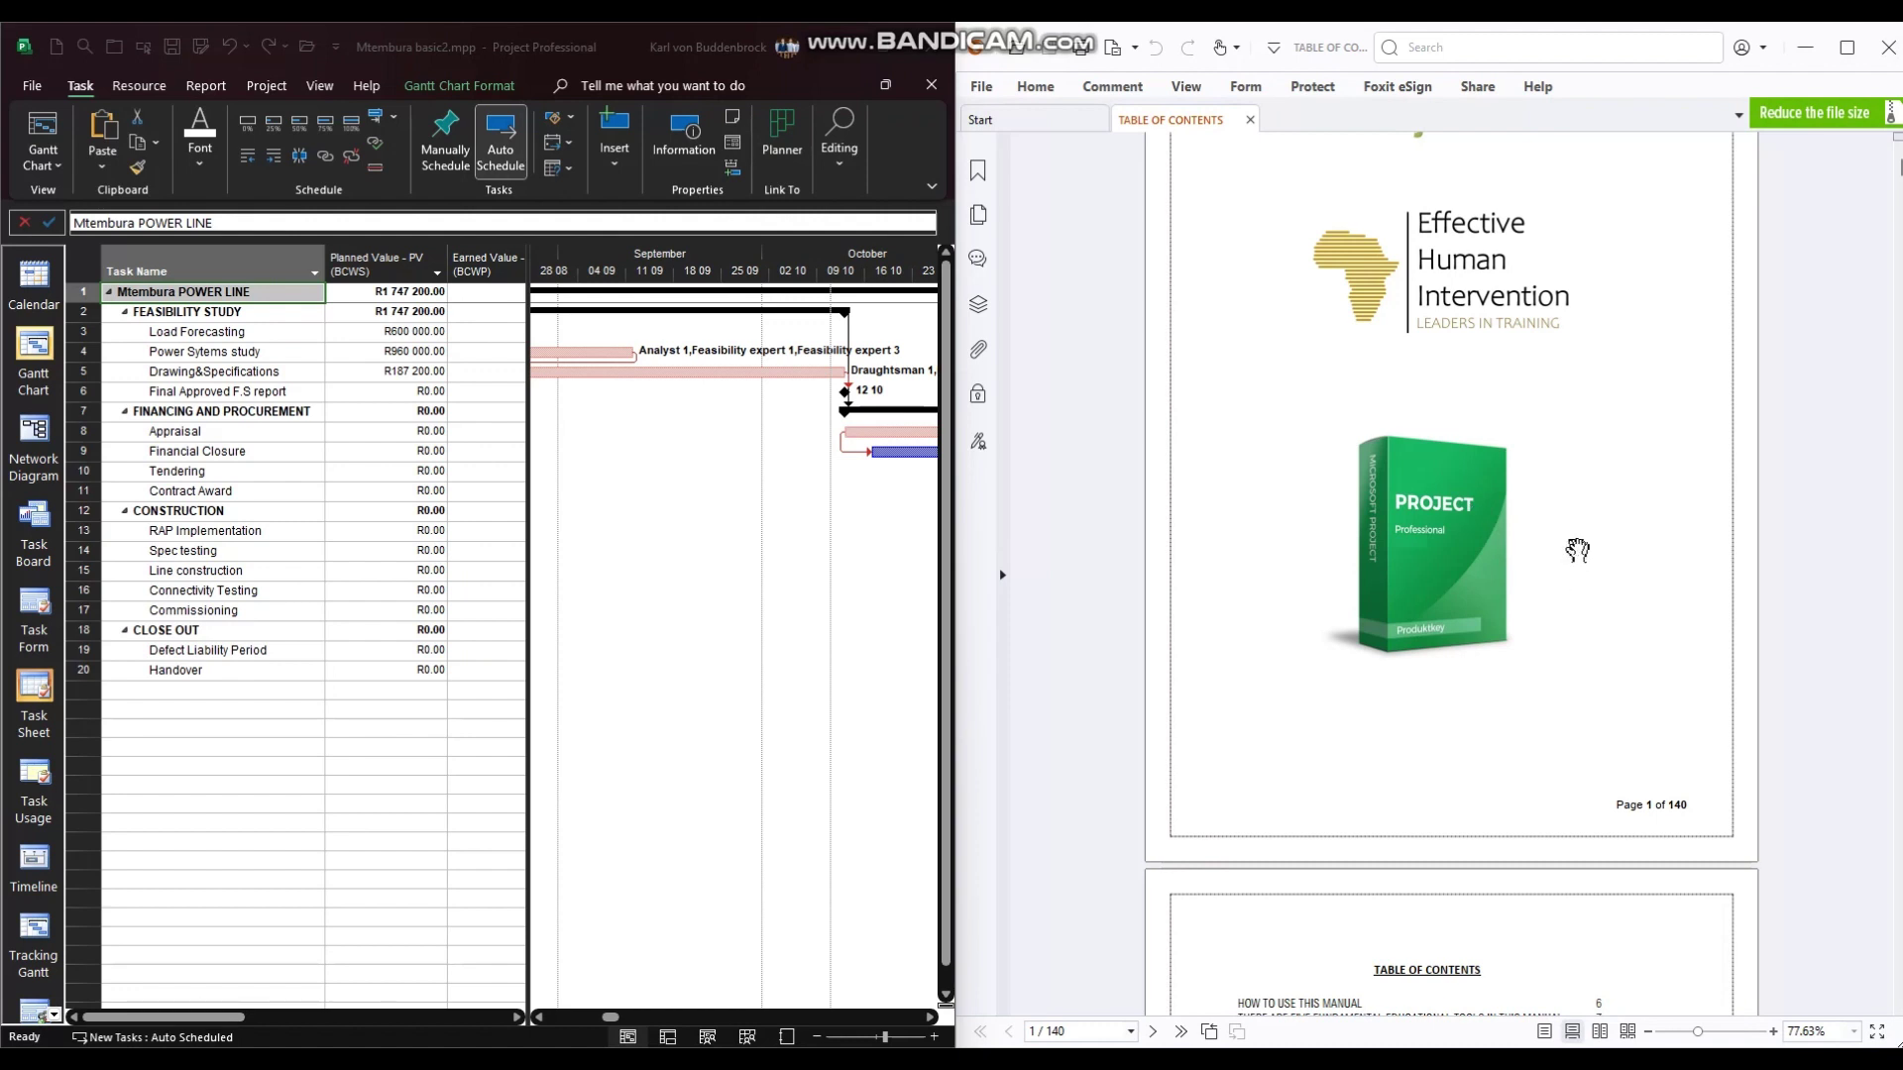
Bring up page 123 of the manual, the Chapter 21 Summative Exercise 1, and examine its instructions and the Mtembura power line schedule
{"action": "scroll", "coordinate": [1577, 551], "scroll_direction": "up", "scroll_amount": 2}
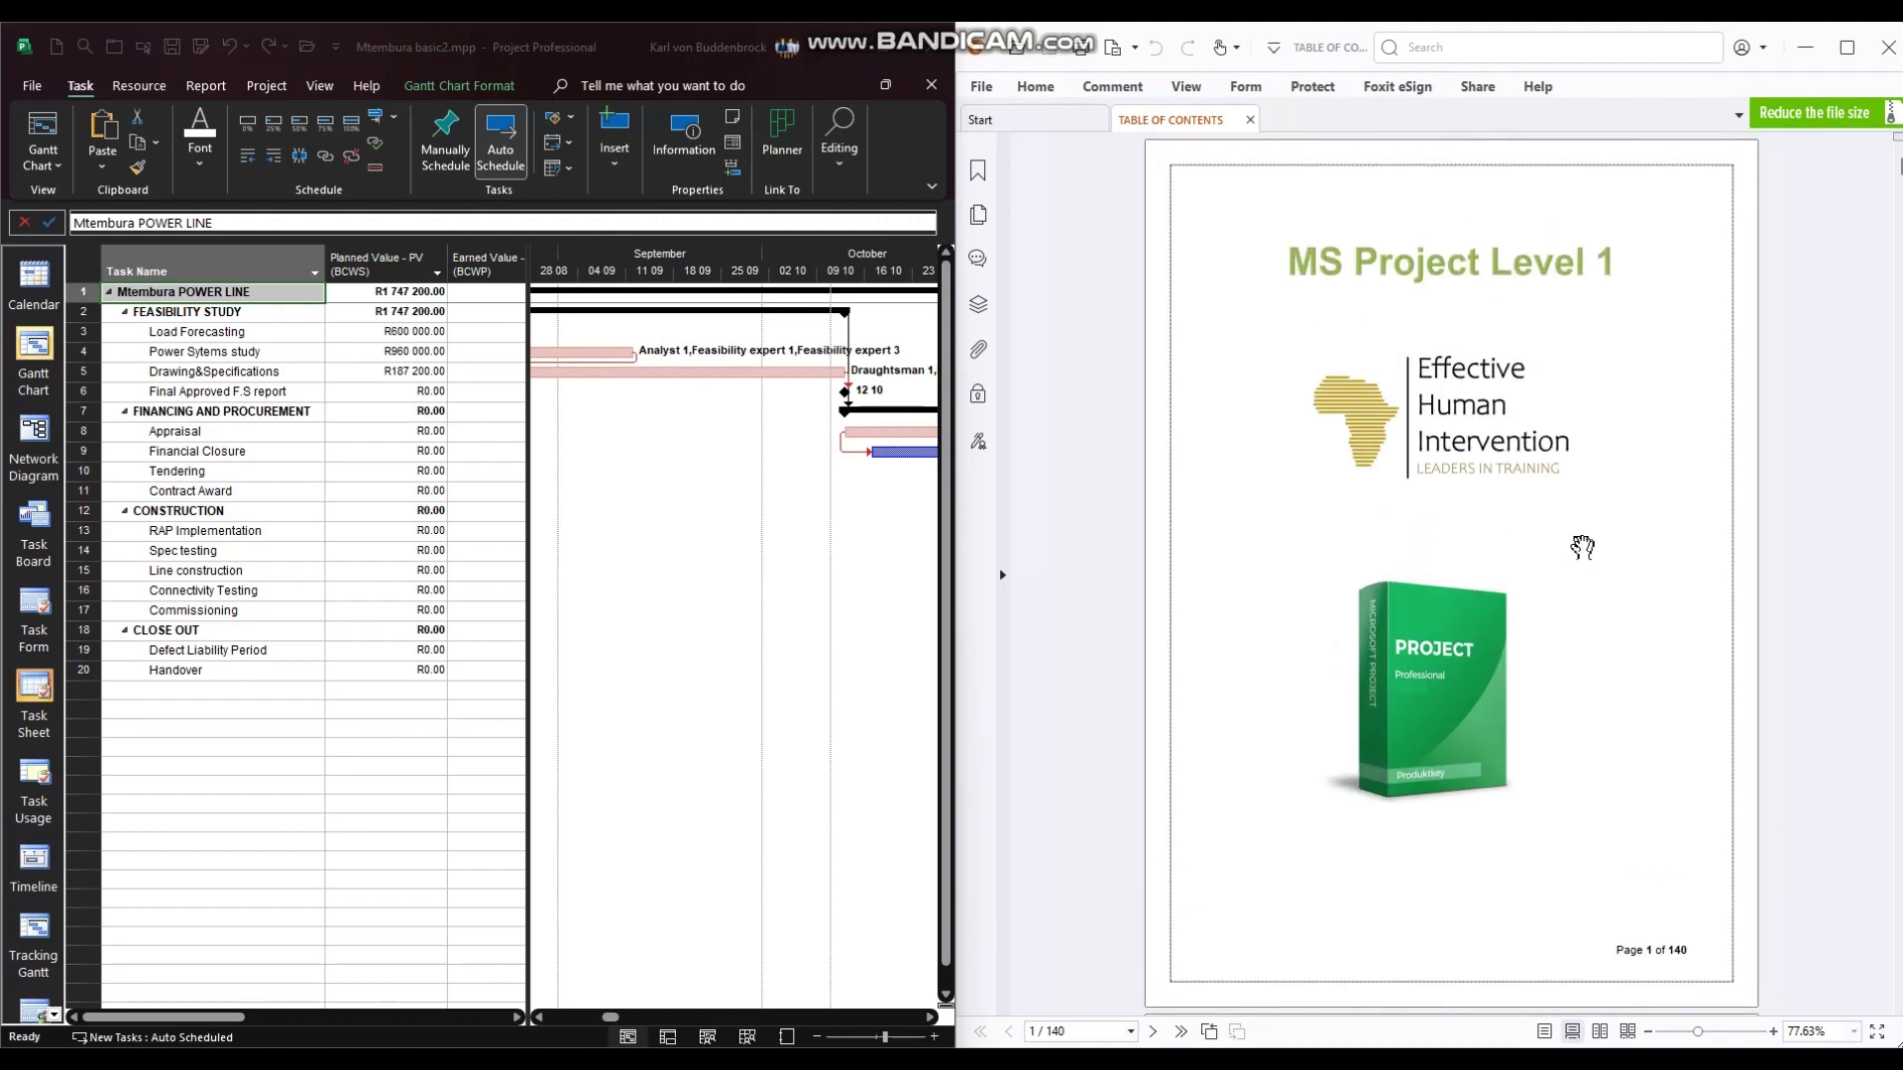
{"action": "left_click", "coordinate": [205, 432]}
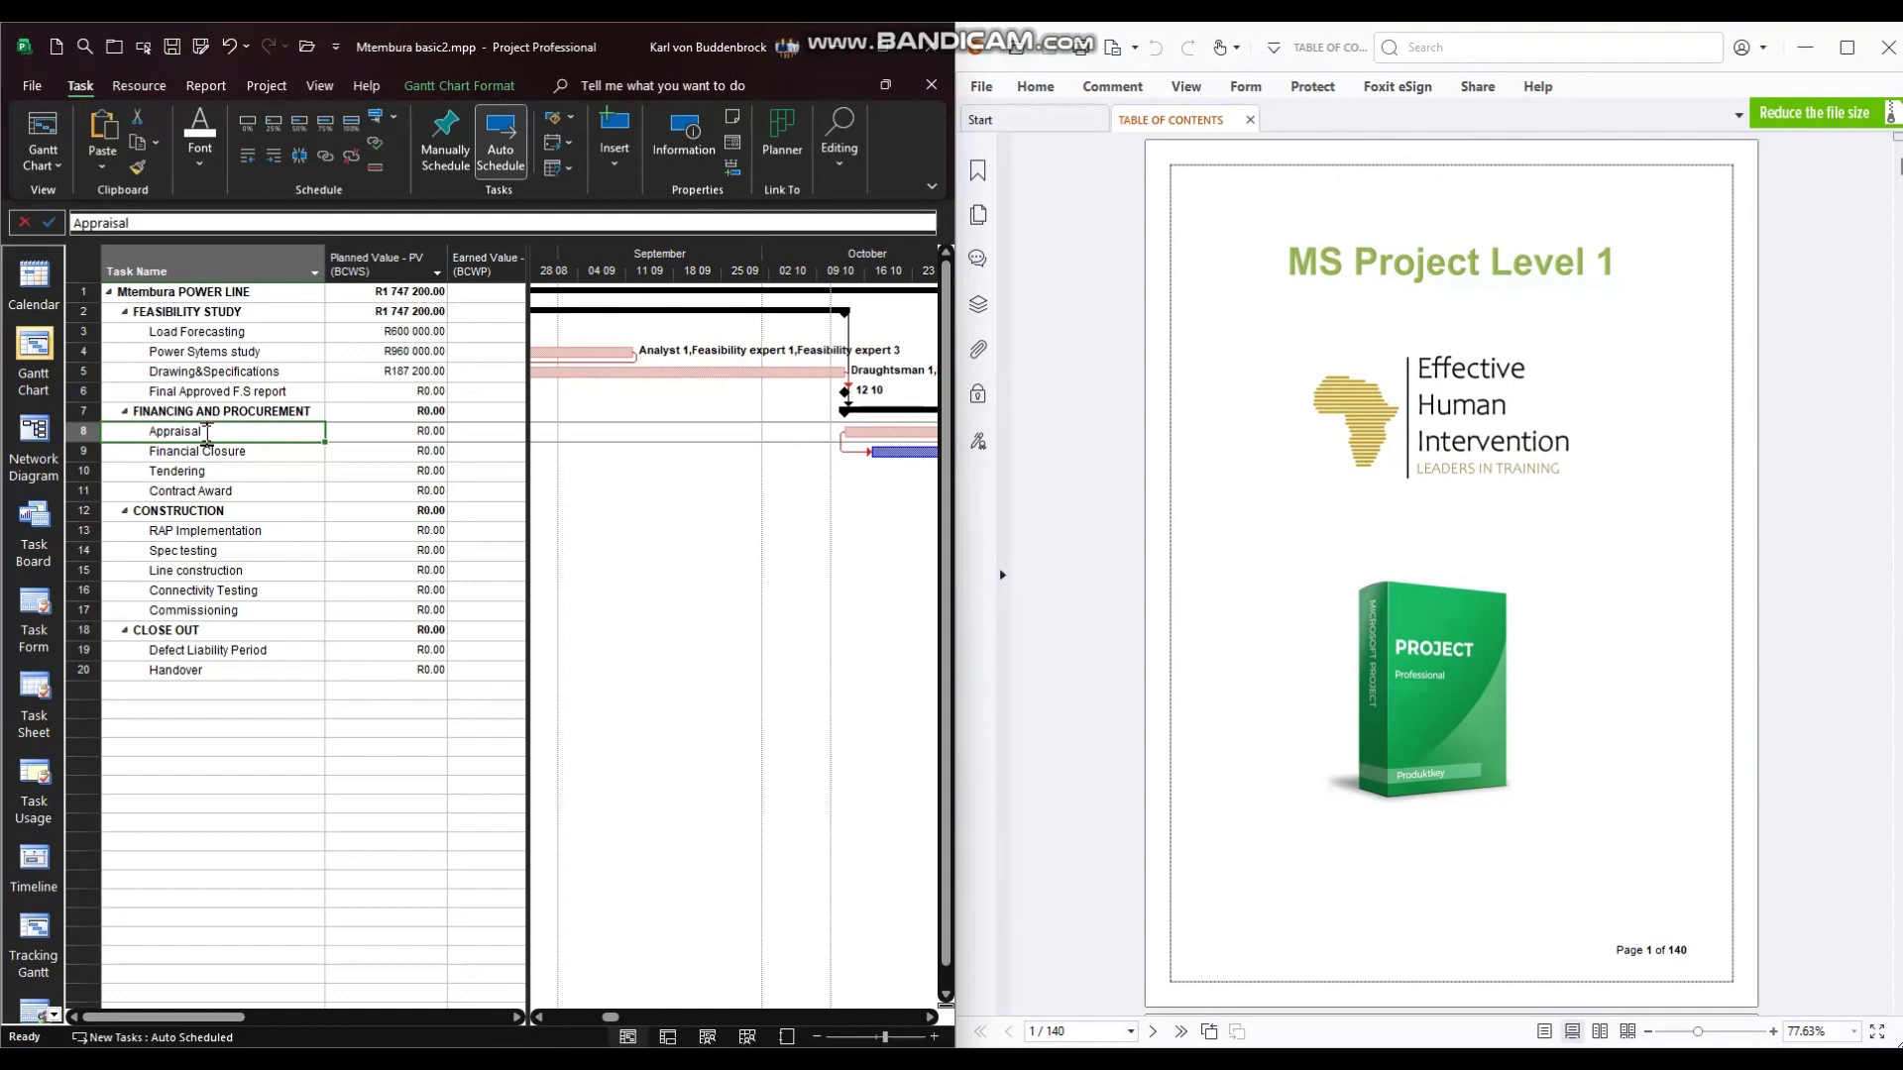
{"action": "left_click", "coordinate": [982, 220]}
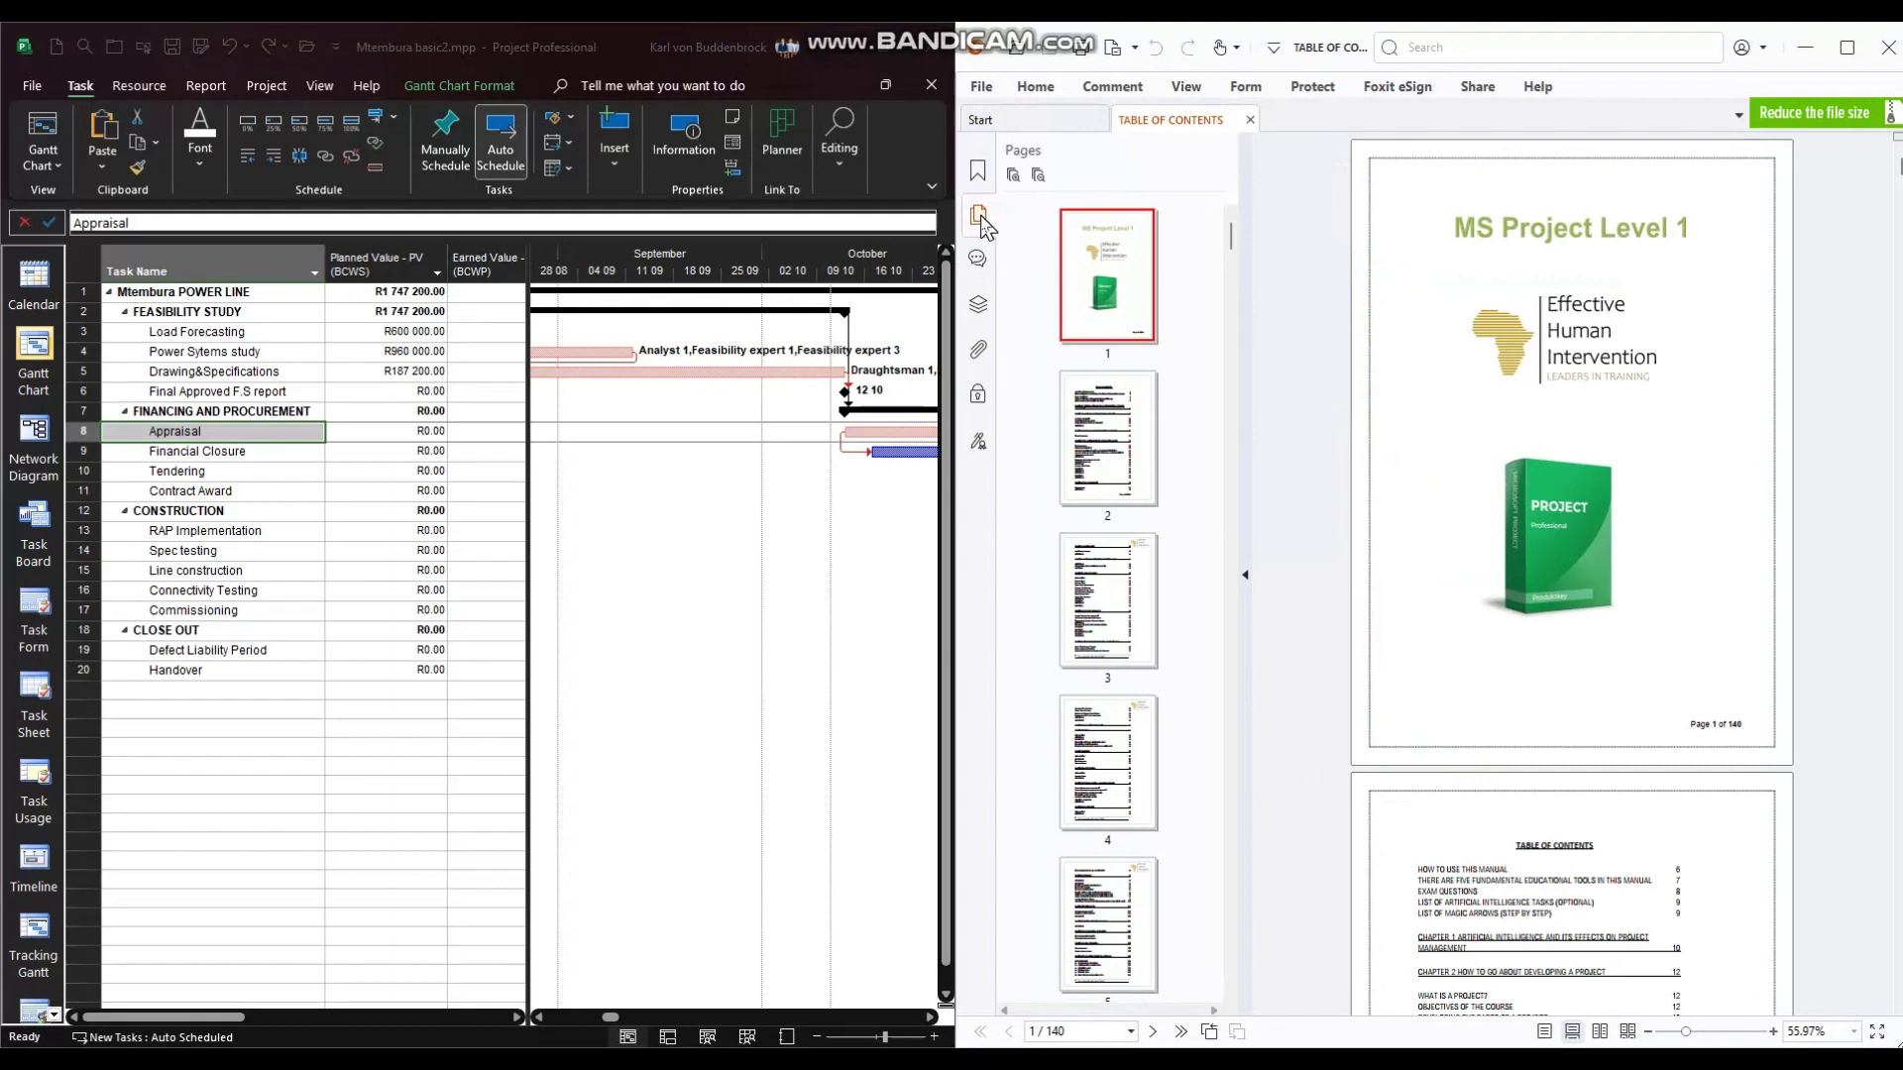
{"action": "left_click_drag", "start_coordinate": [1232, 236], "coordinate": [1247, 900]}
{"action": "left_click", "coordinate": [1127, 697]}
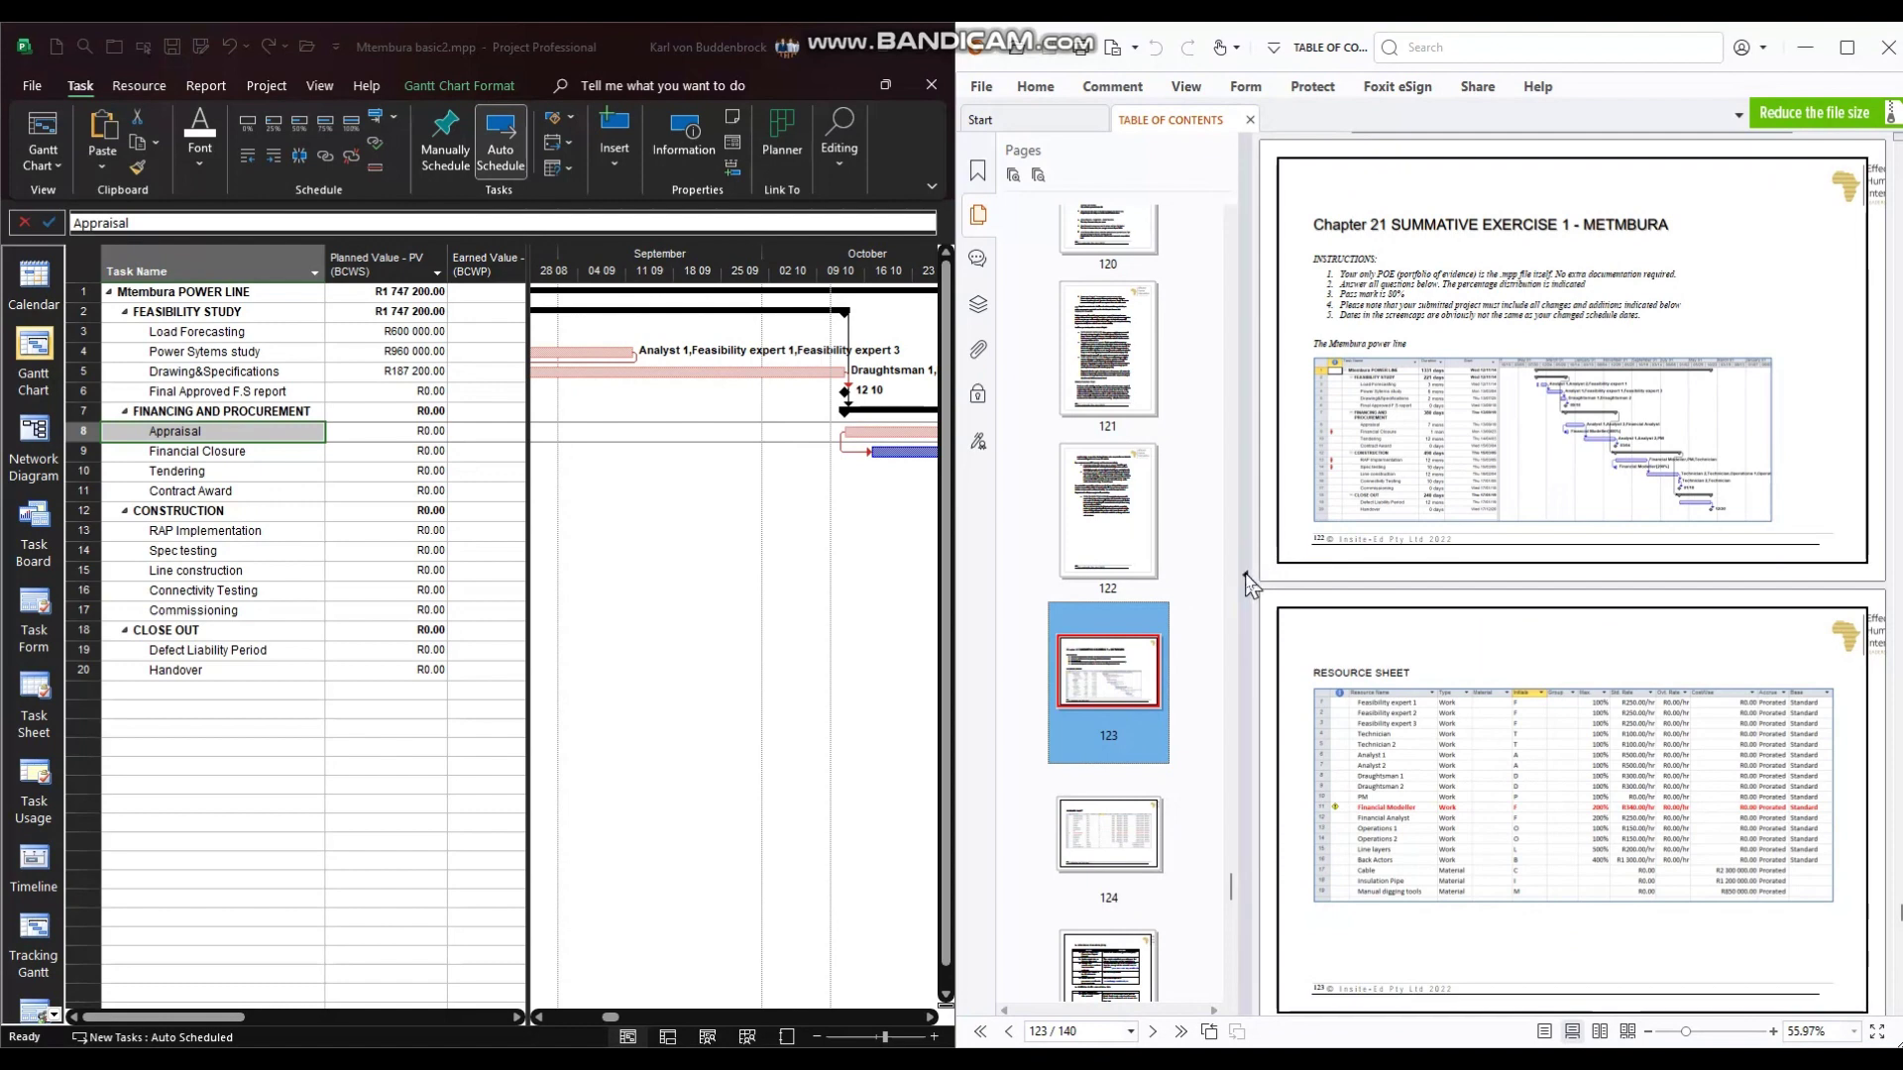
{"action": "left_click", "coordinate": [1256, 578]}
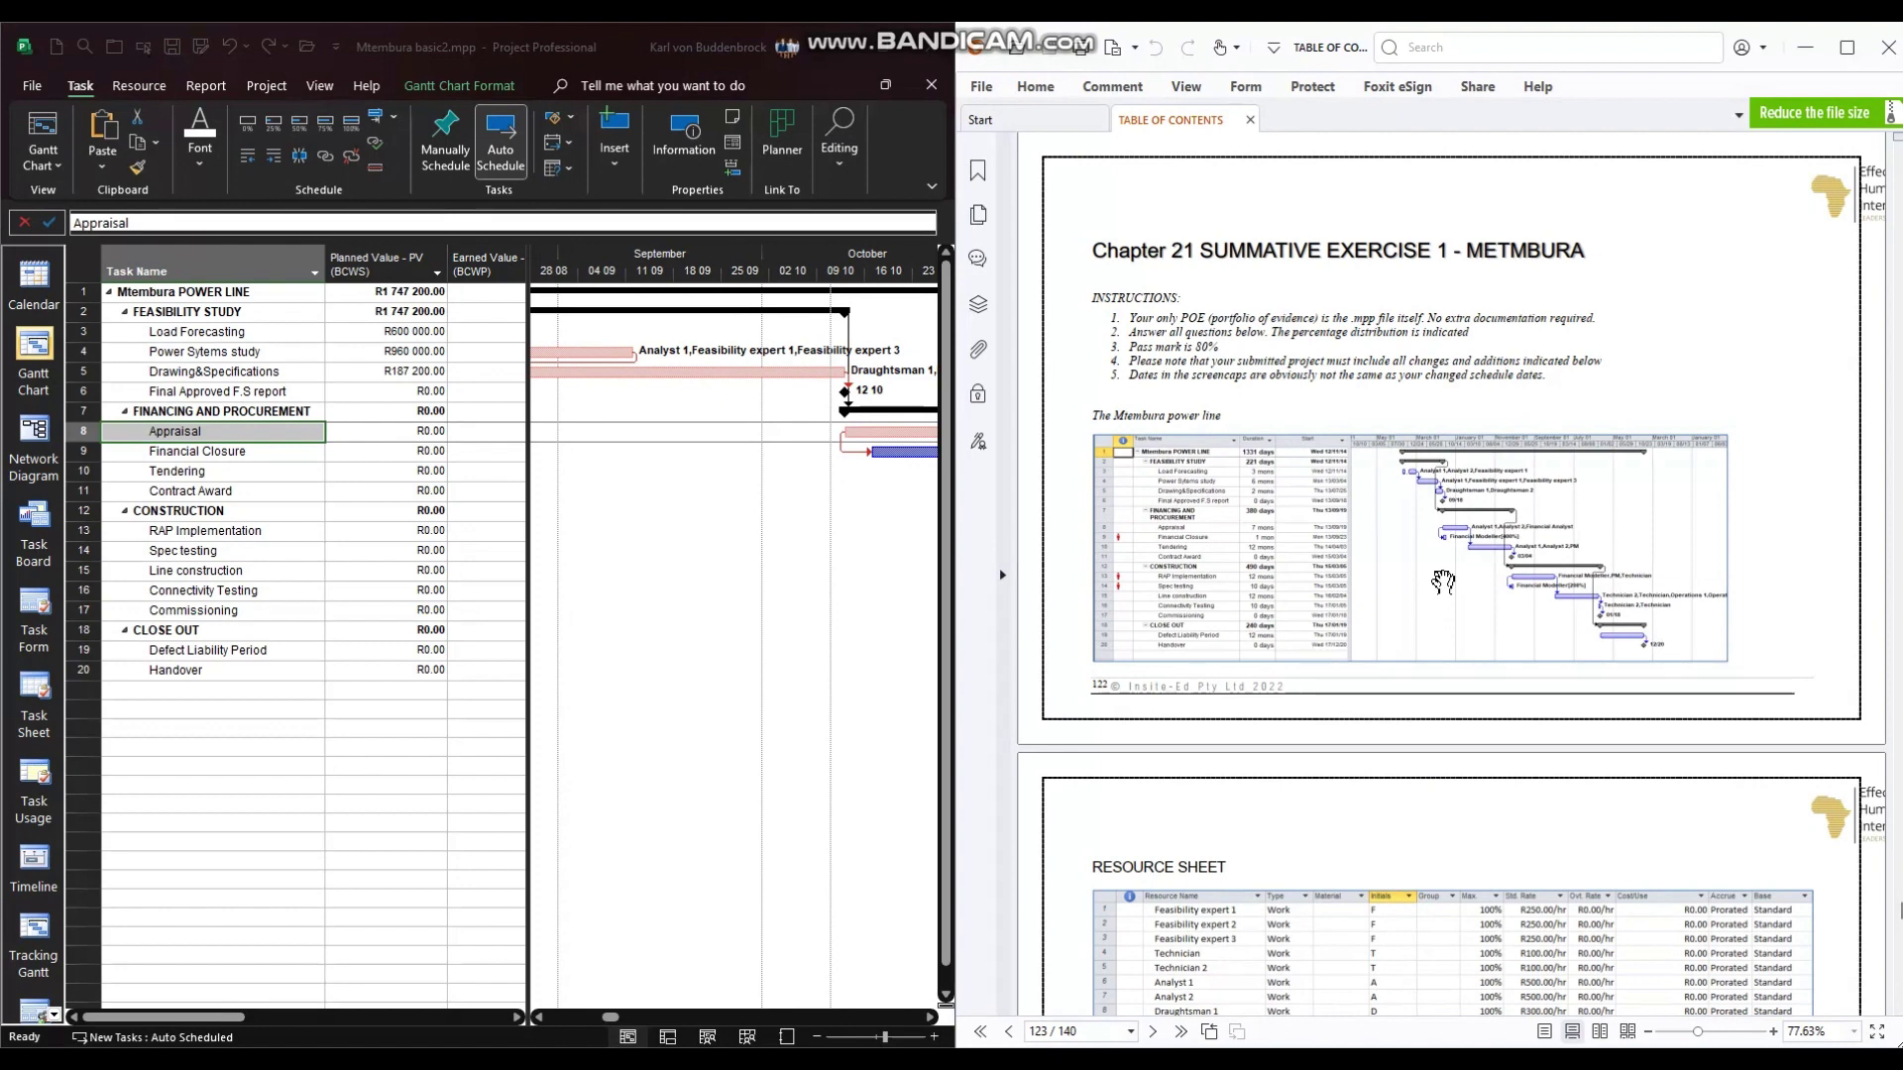
{"action": "scroll", "coordinate": [1443, 582], "scroll_direction": "up", "scroll_amount": 3}
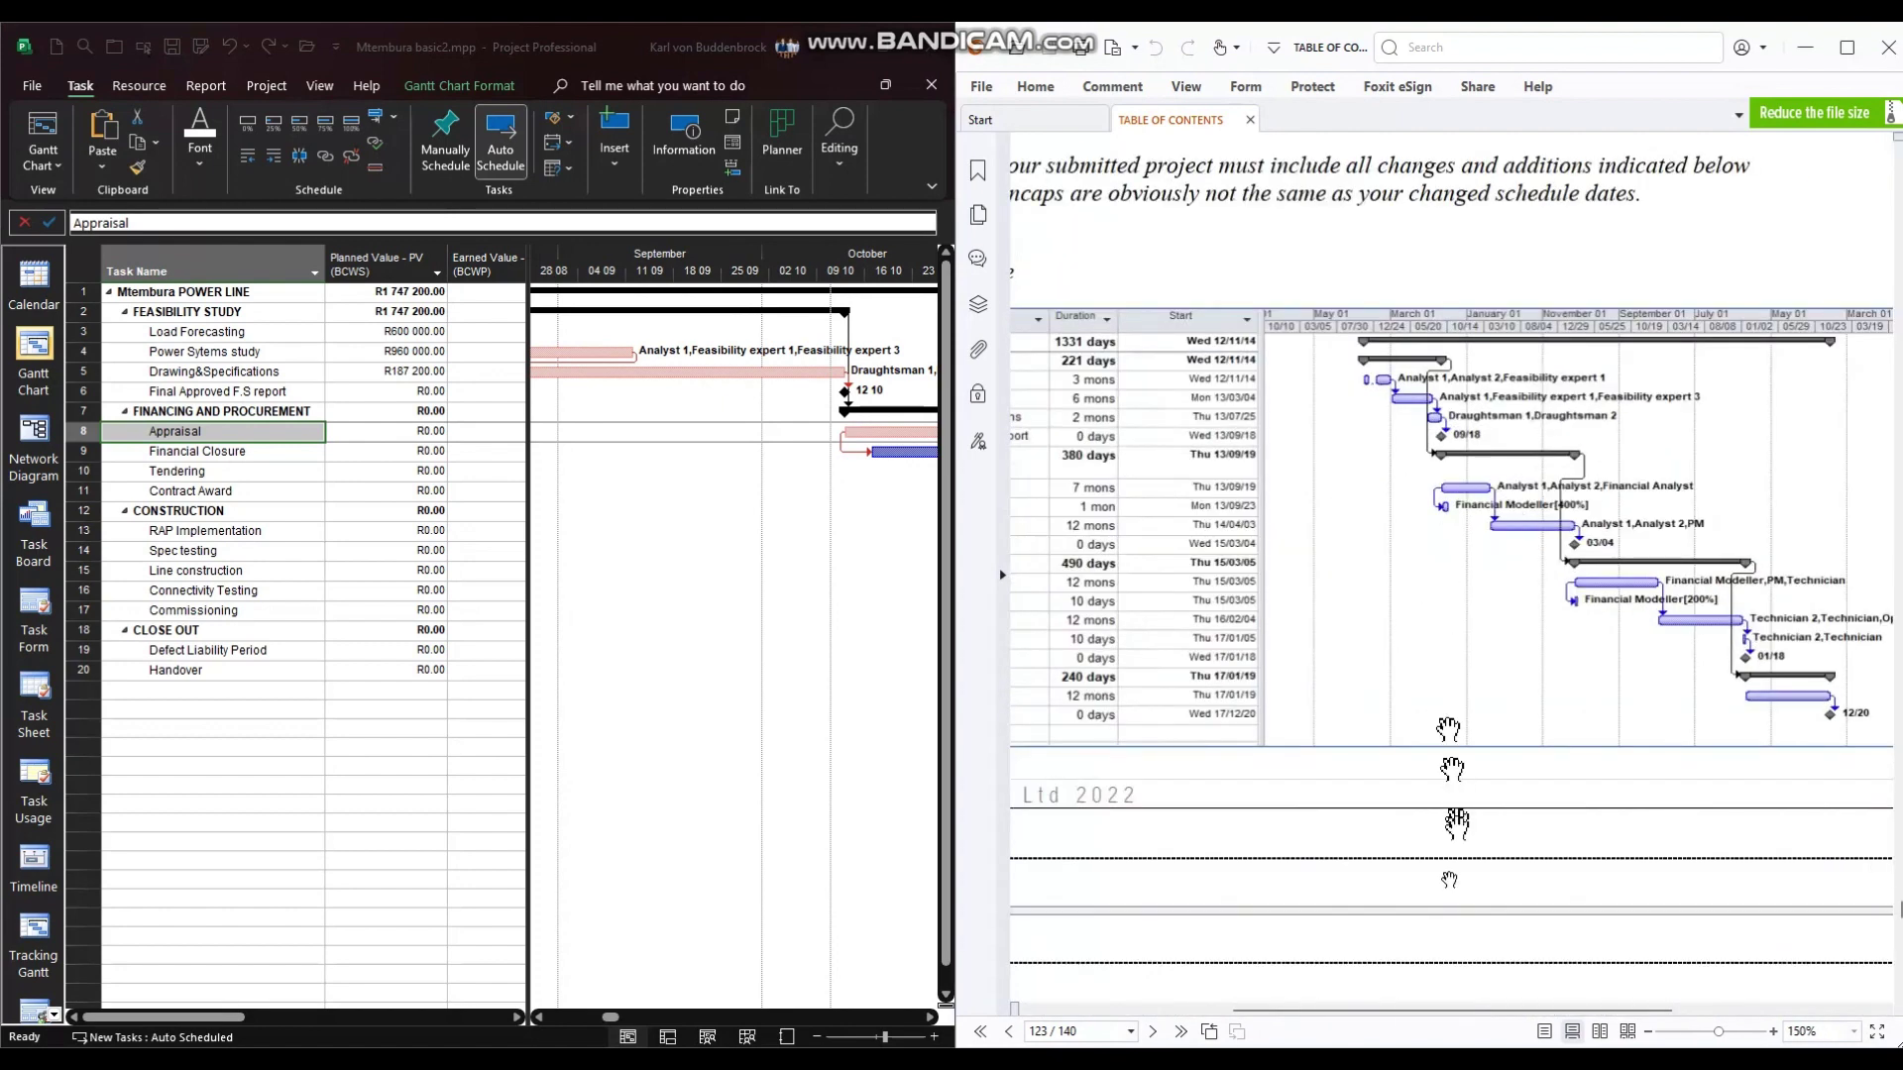
{"action": "left_click_drag", "start_coordinate": [1342, 540], "coordinate": [1353, 728]}
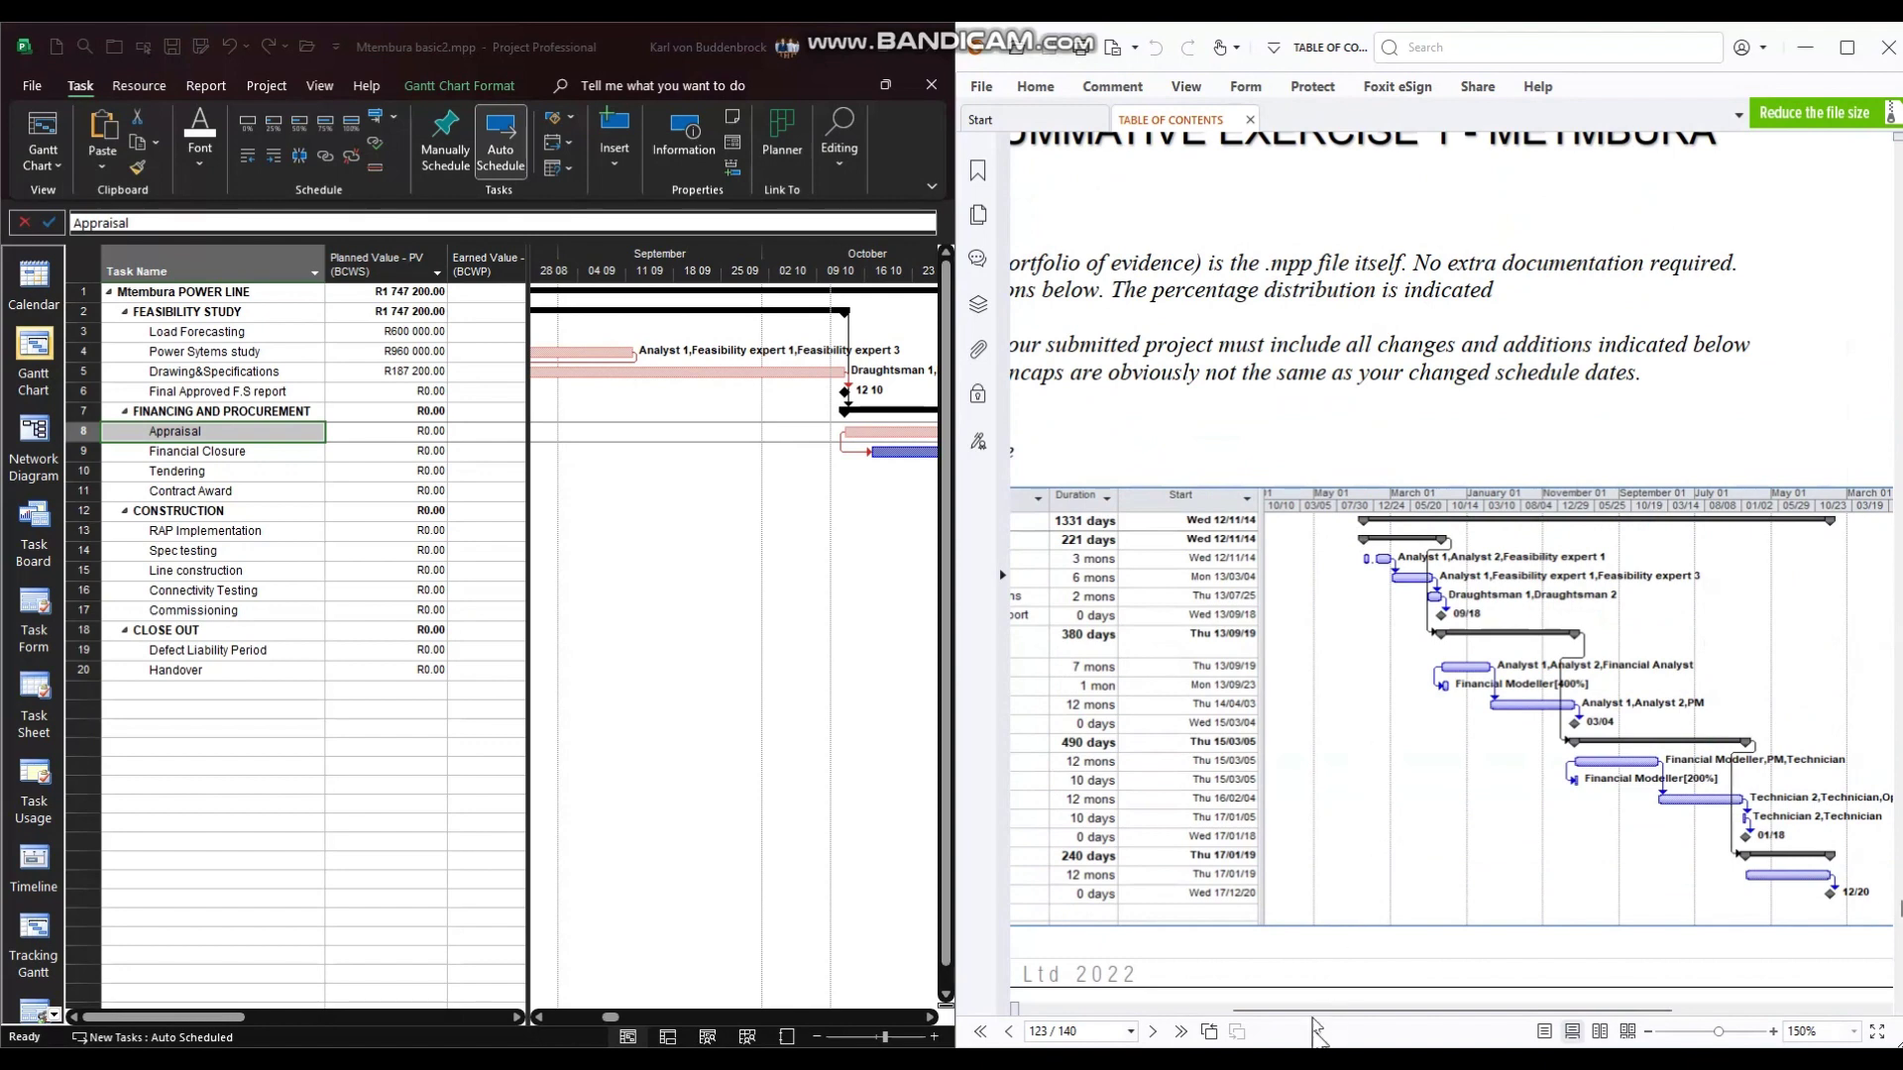
{"action": "left_click_drag", "start_coordinate": [1314, 1015], "coordinate": [1215, 1013]}
{"action": "scroll", "coordinate": [1286, 674], "scroll_direction": "down", "scroll_amount": 1}
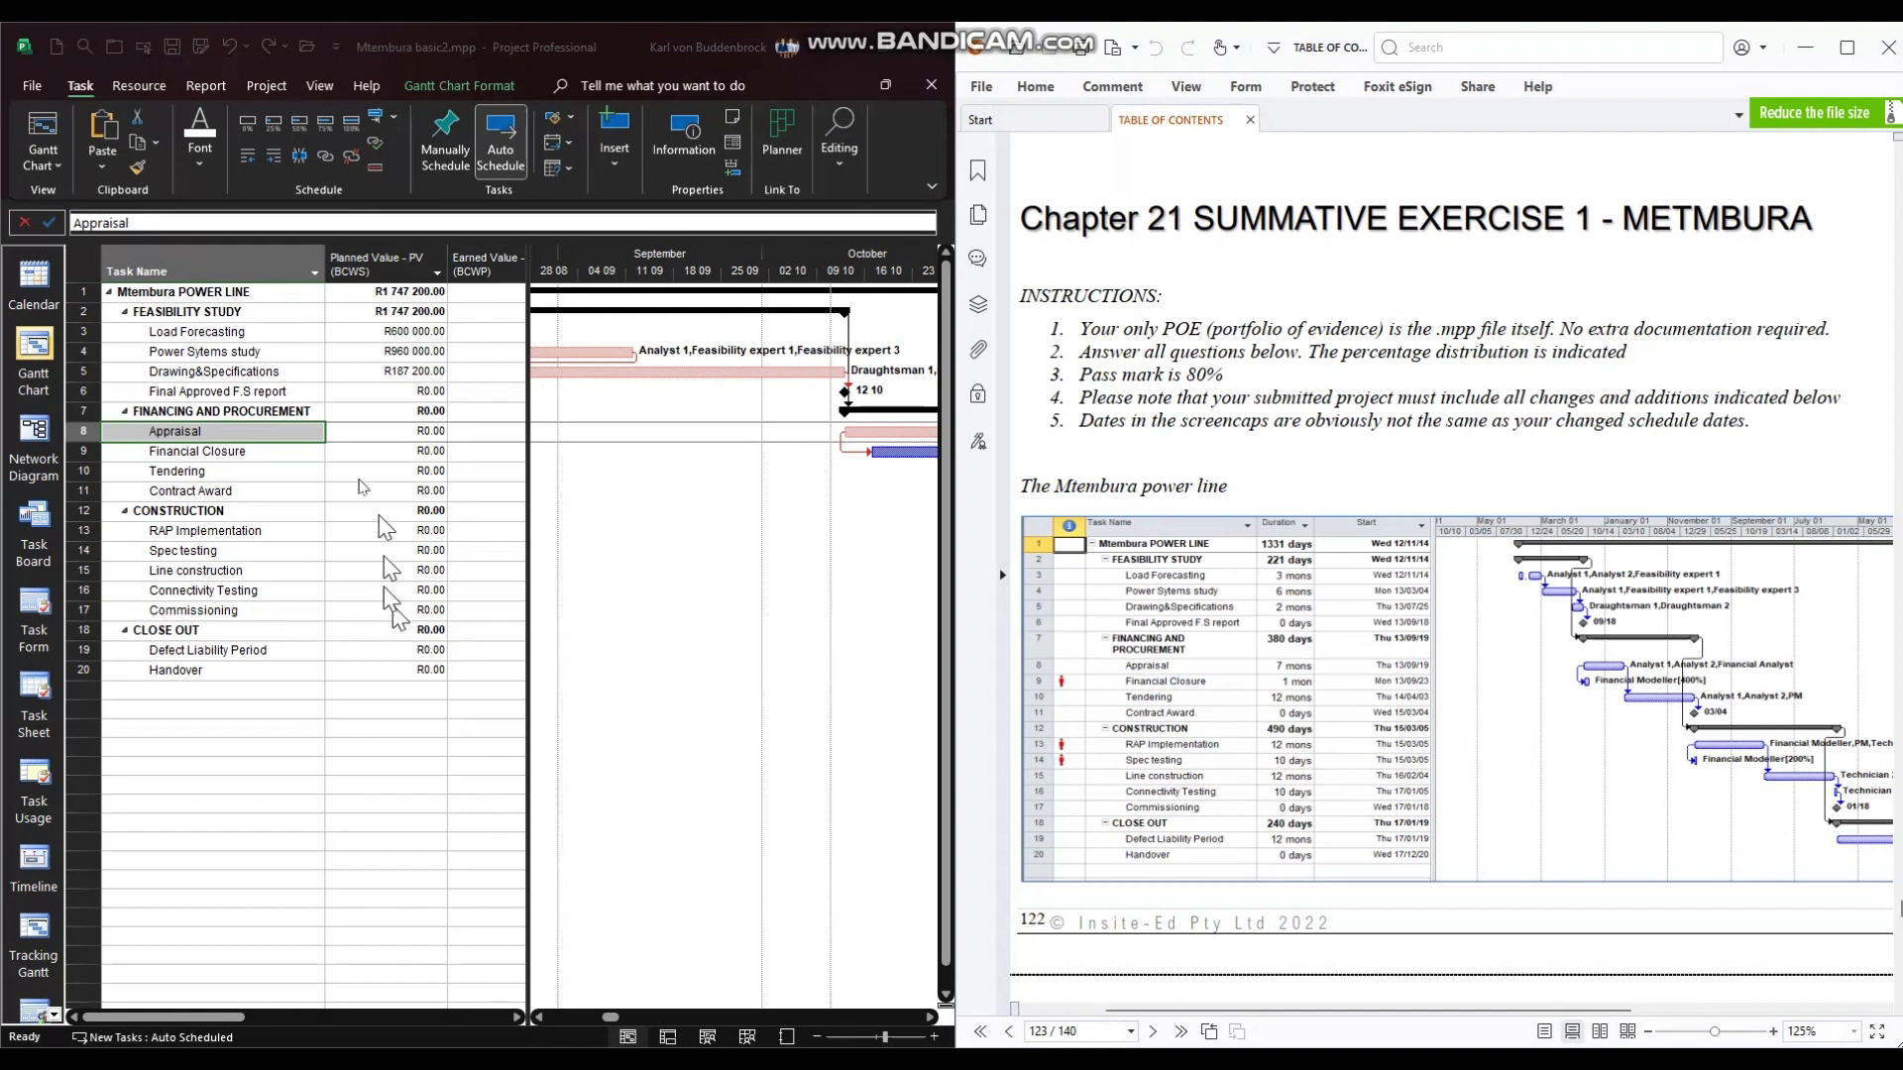
Compare the resource sheet in the manual with the project's own resource sheet, and return to the Gantt chart
{"action": "left_click", "coordinate": [241, 357]}
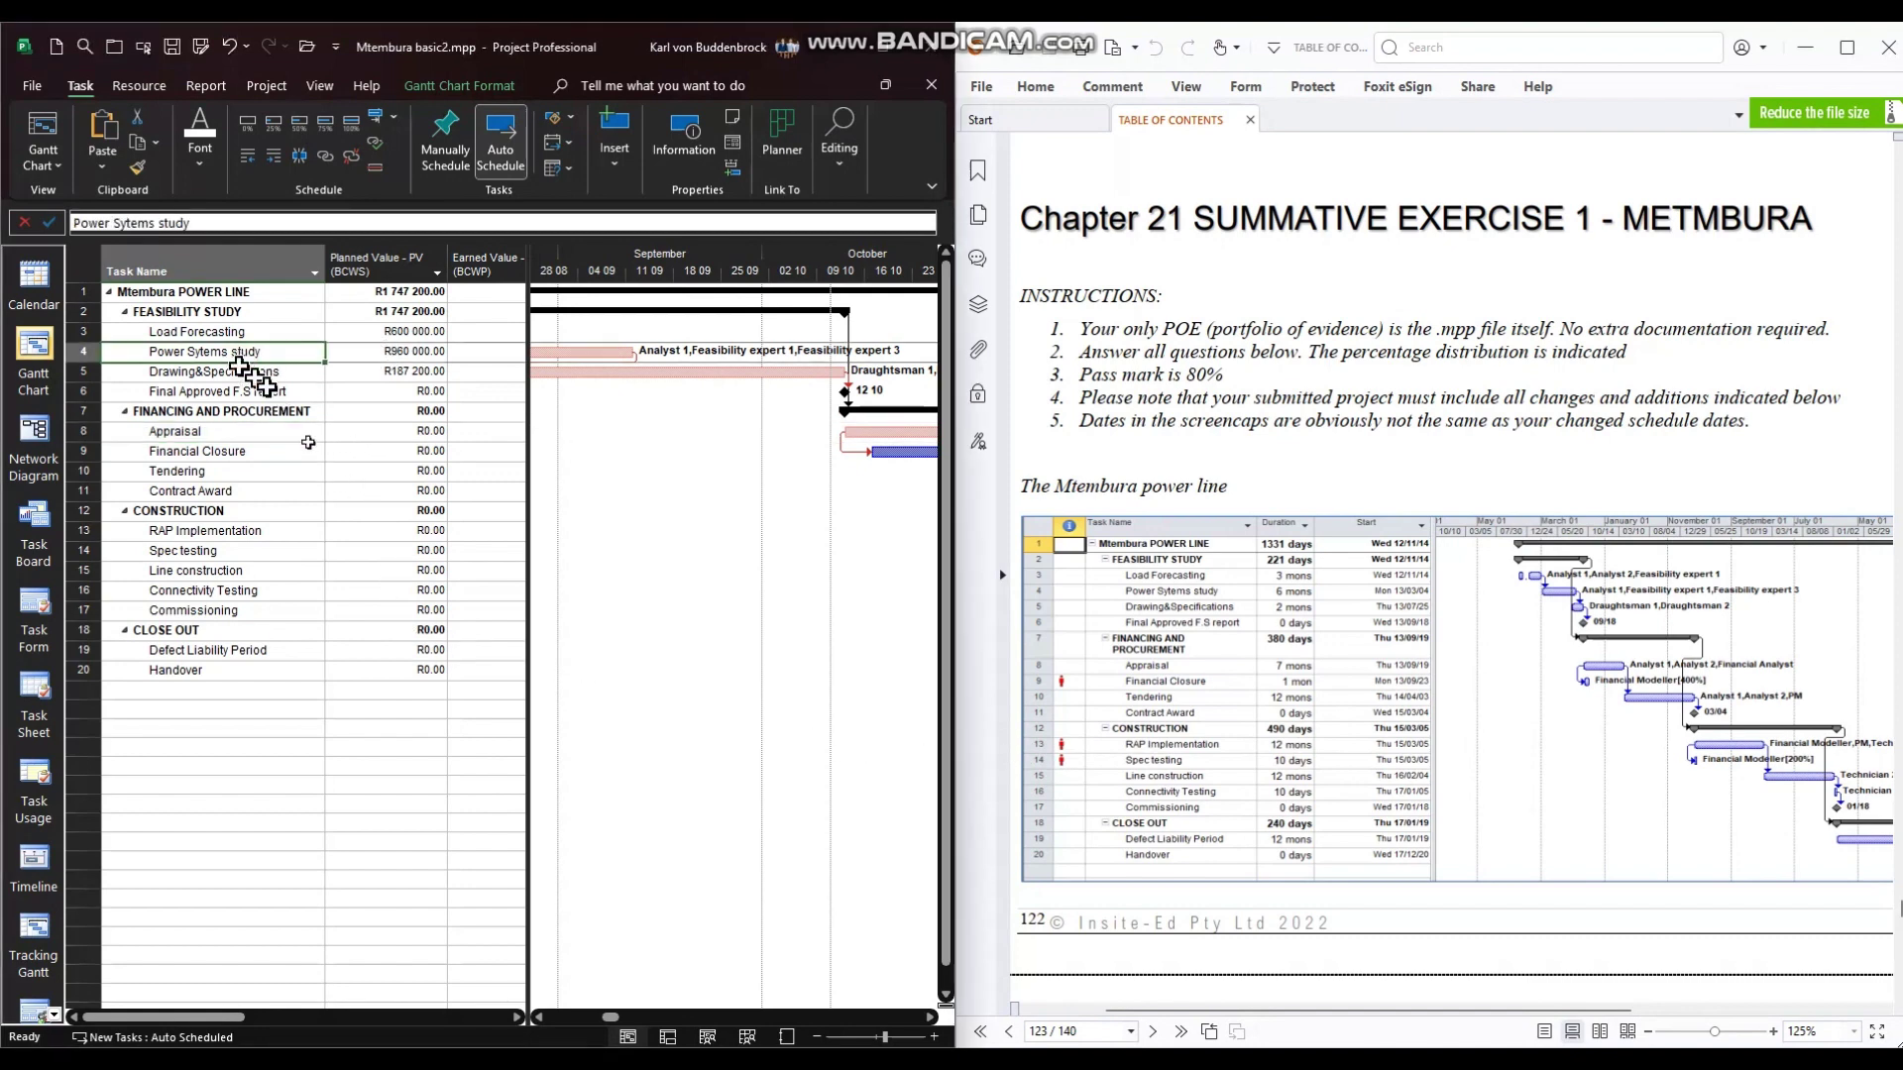
{"action": "scroll", "coordinate": [1576, 642], "scroll_direction": "down", "scroll_amount": 3}
{"action": "scroll", "coordinate": [1576, 643], "scroll_direction": "down", "scroll_amount": 6}
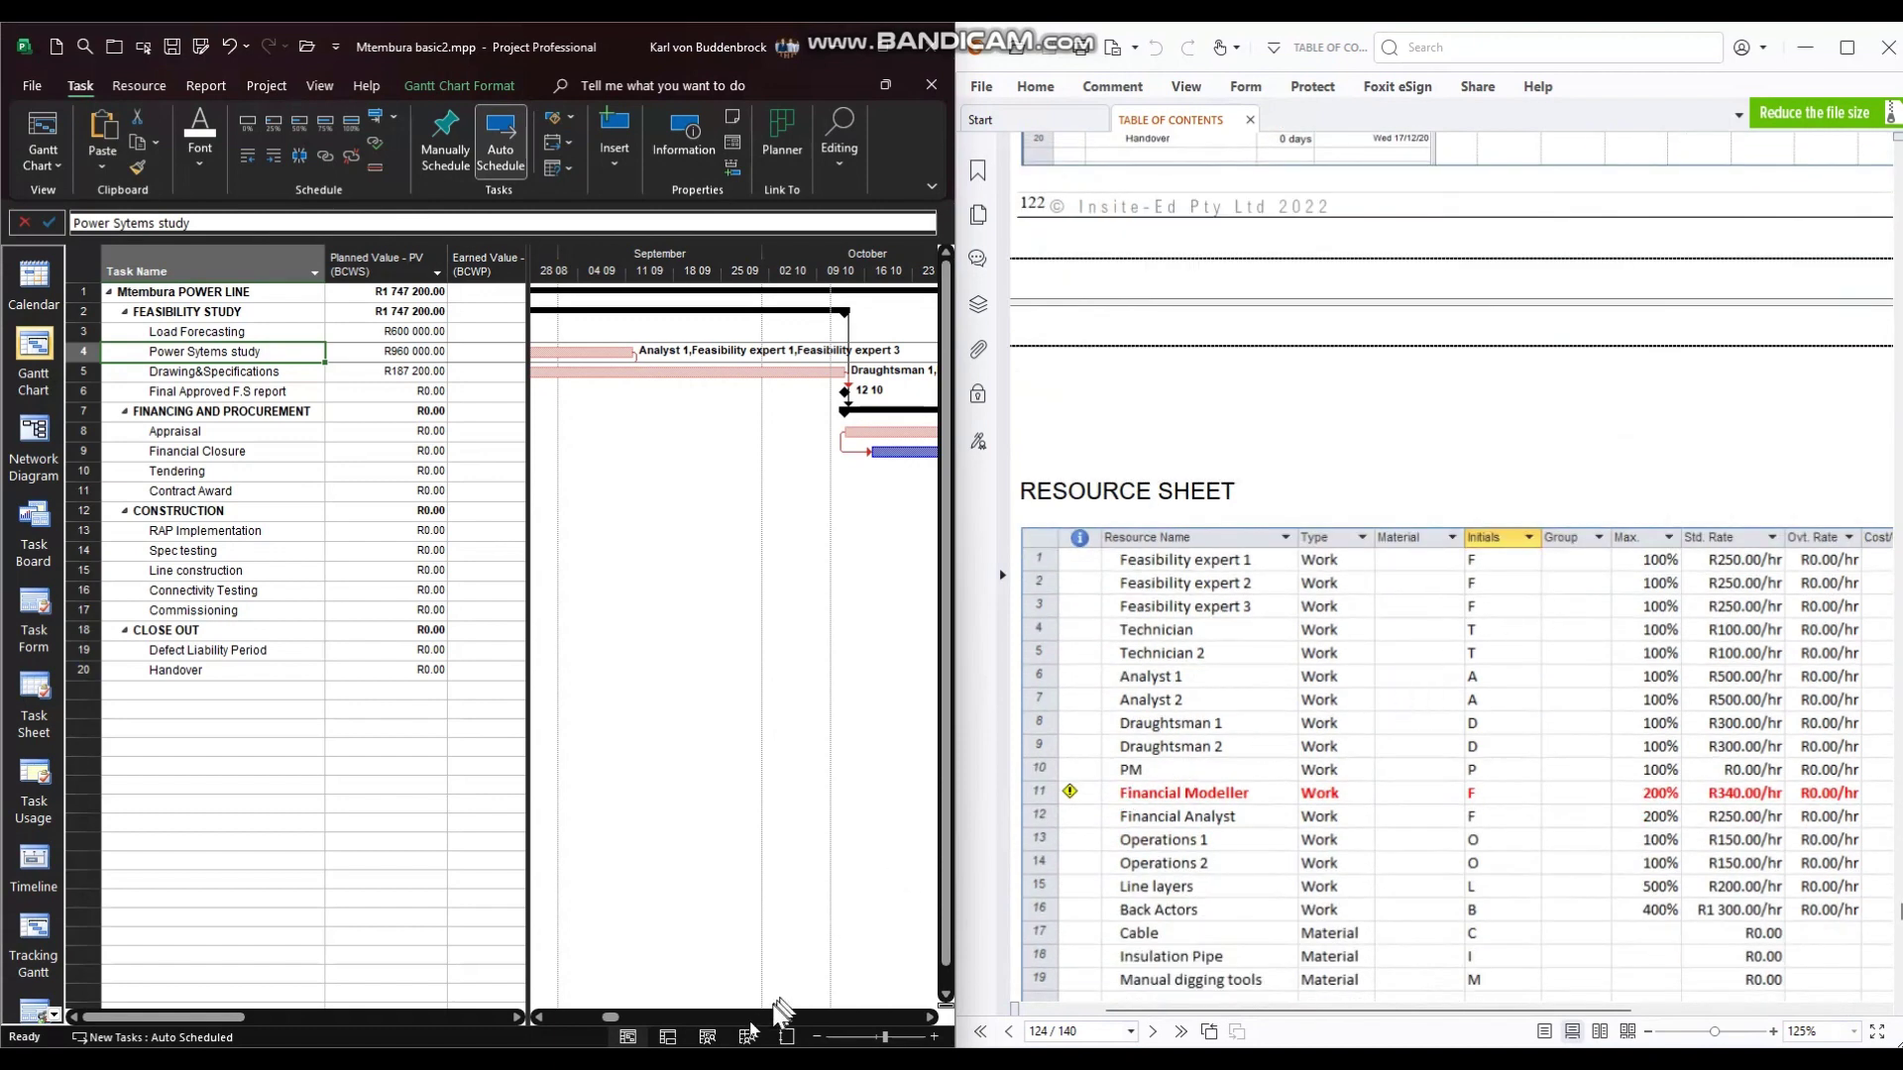
{"action": "left_click", "coordinate": [747, 1037]}
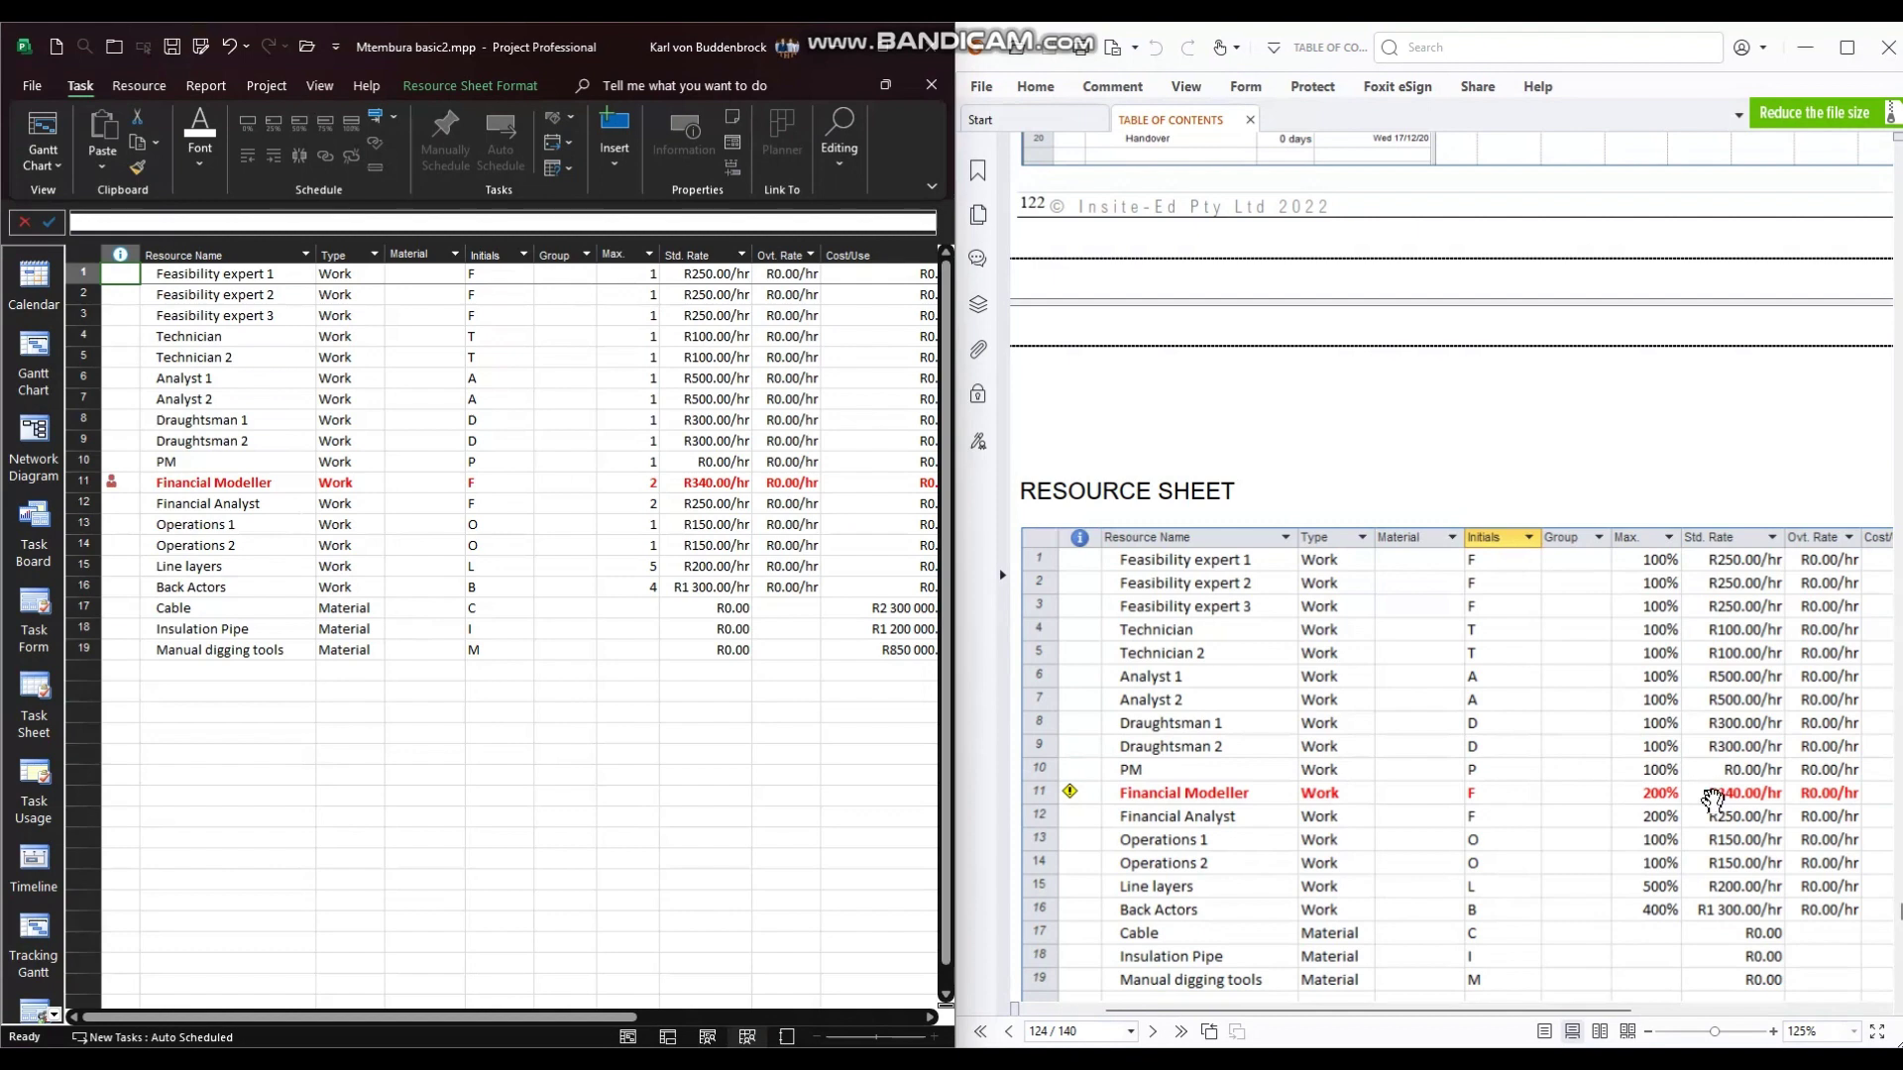
{"action": "left_click", "coordinate": [628, 1036]}
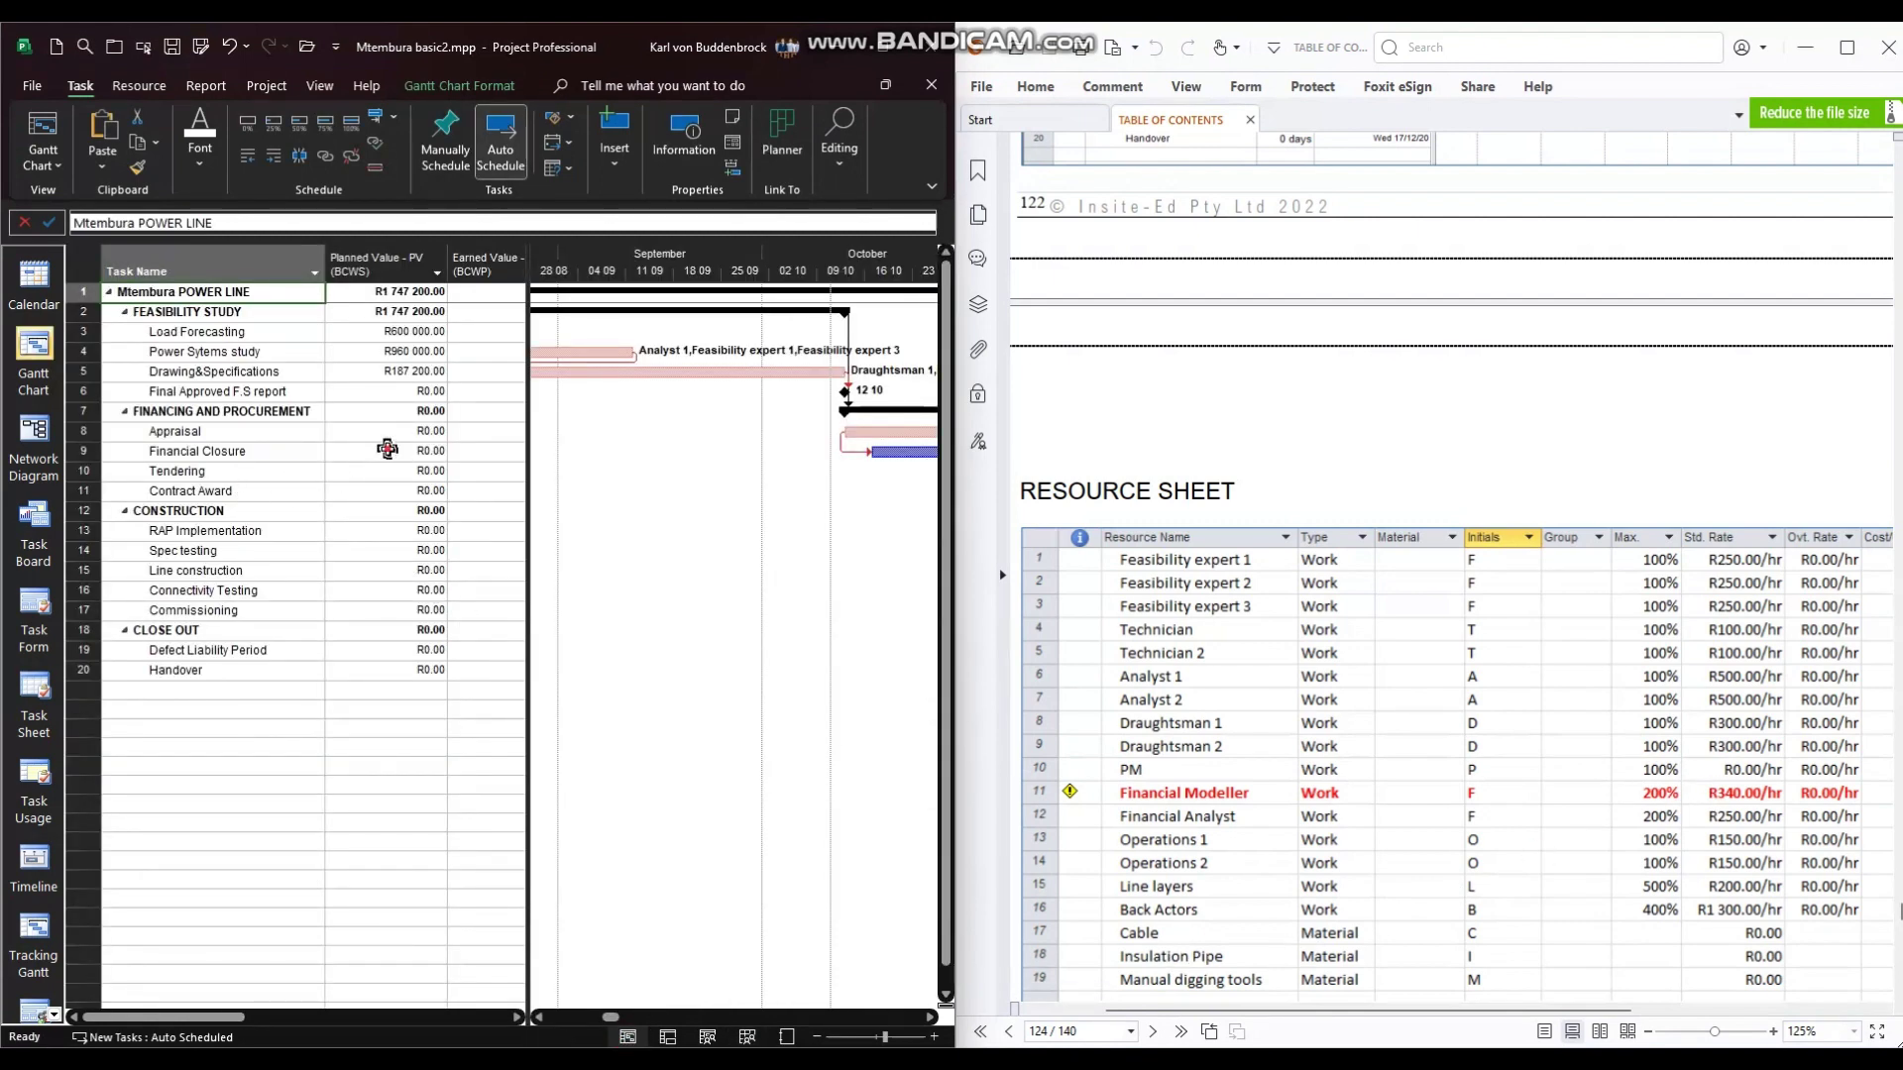
Apply the Entry table to the Gantt chart's task sheet
{"action": "left_click", "coordinate": [391, 451]}
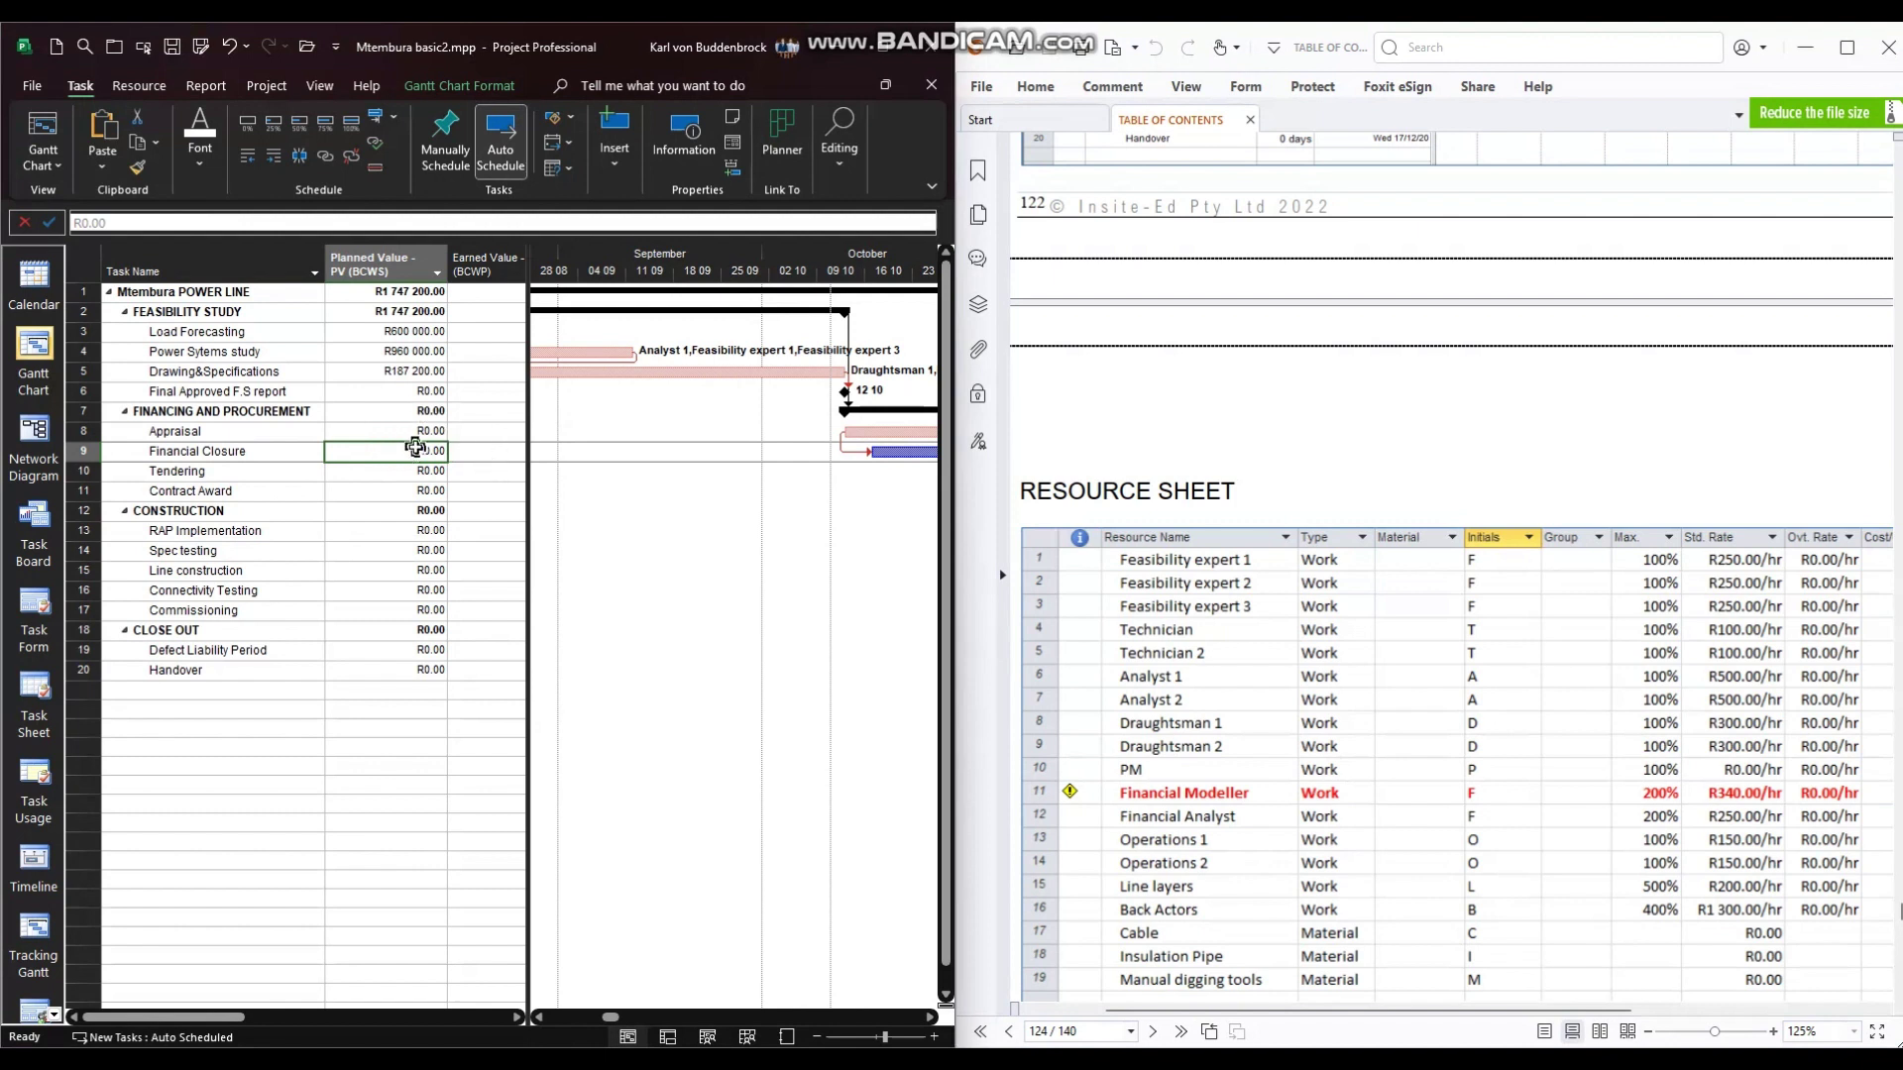
{"action": "left_click", "coordinate": [323, 86]}
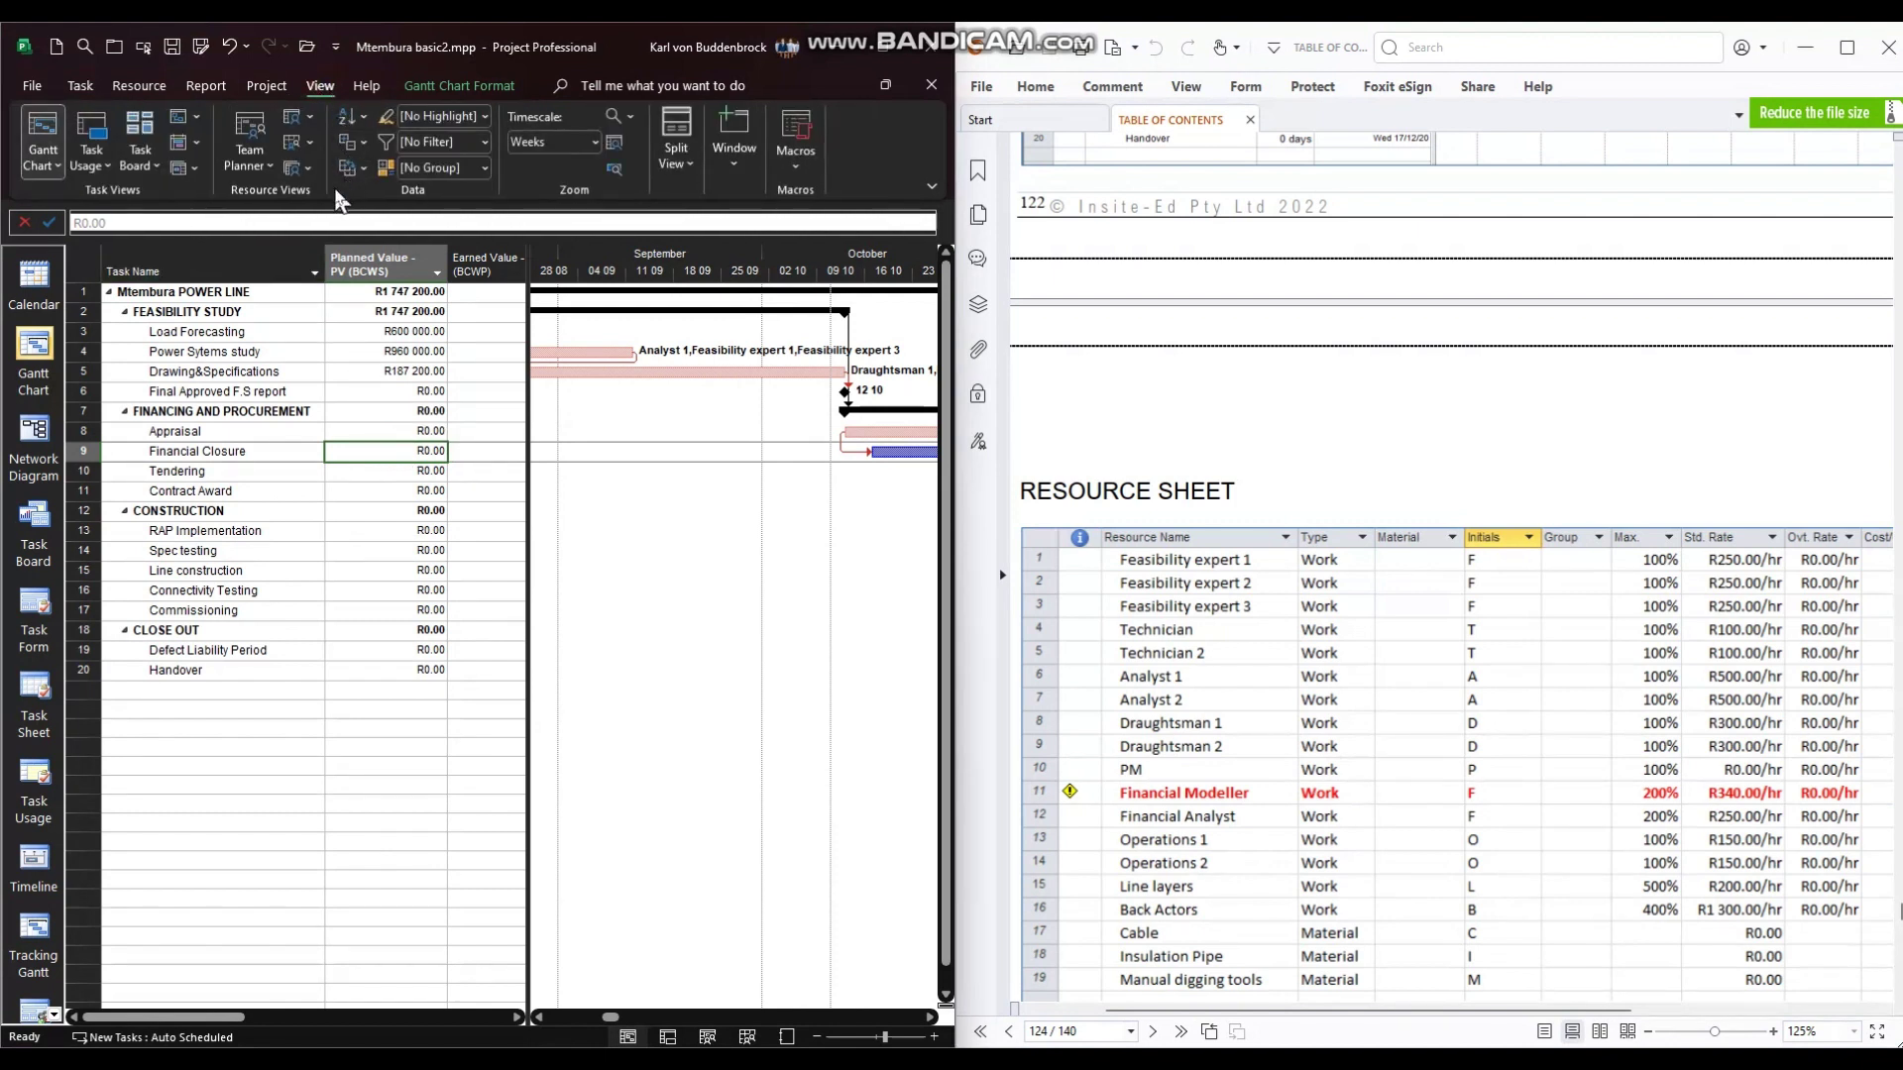
{"action": "left_click", "coordinate": [359, 164]}
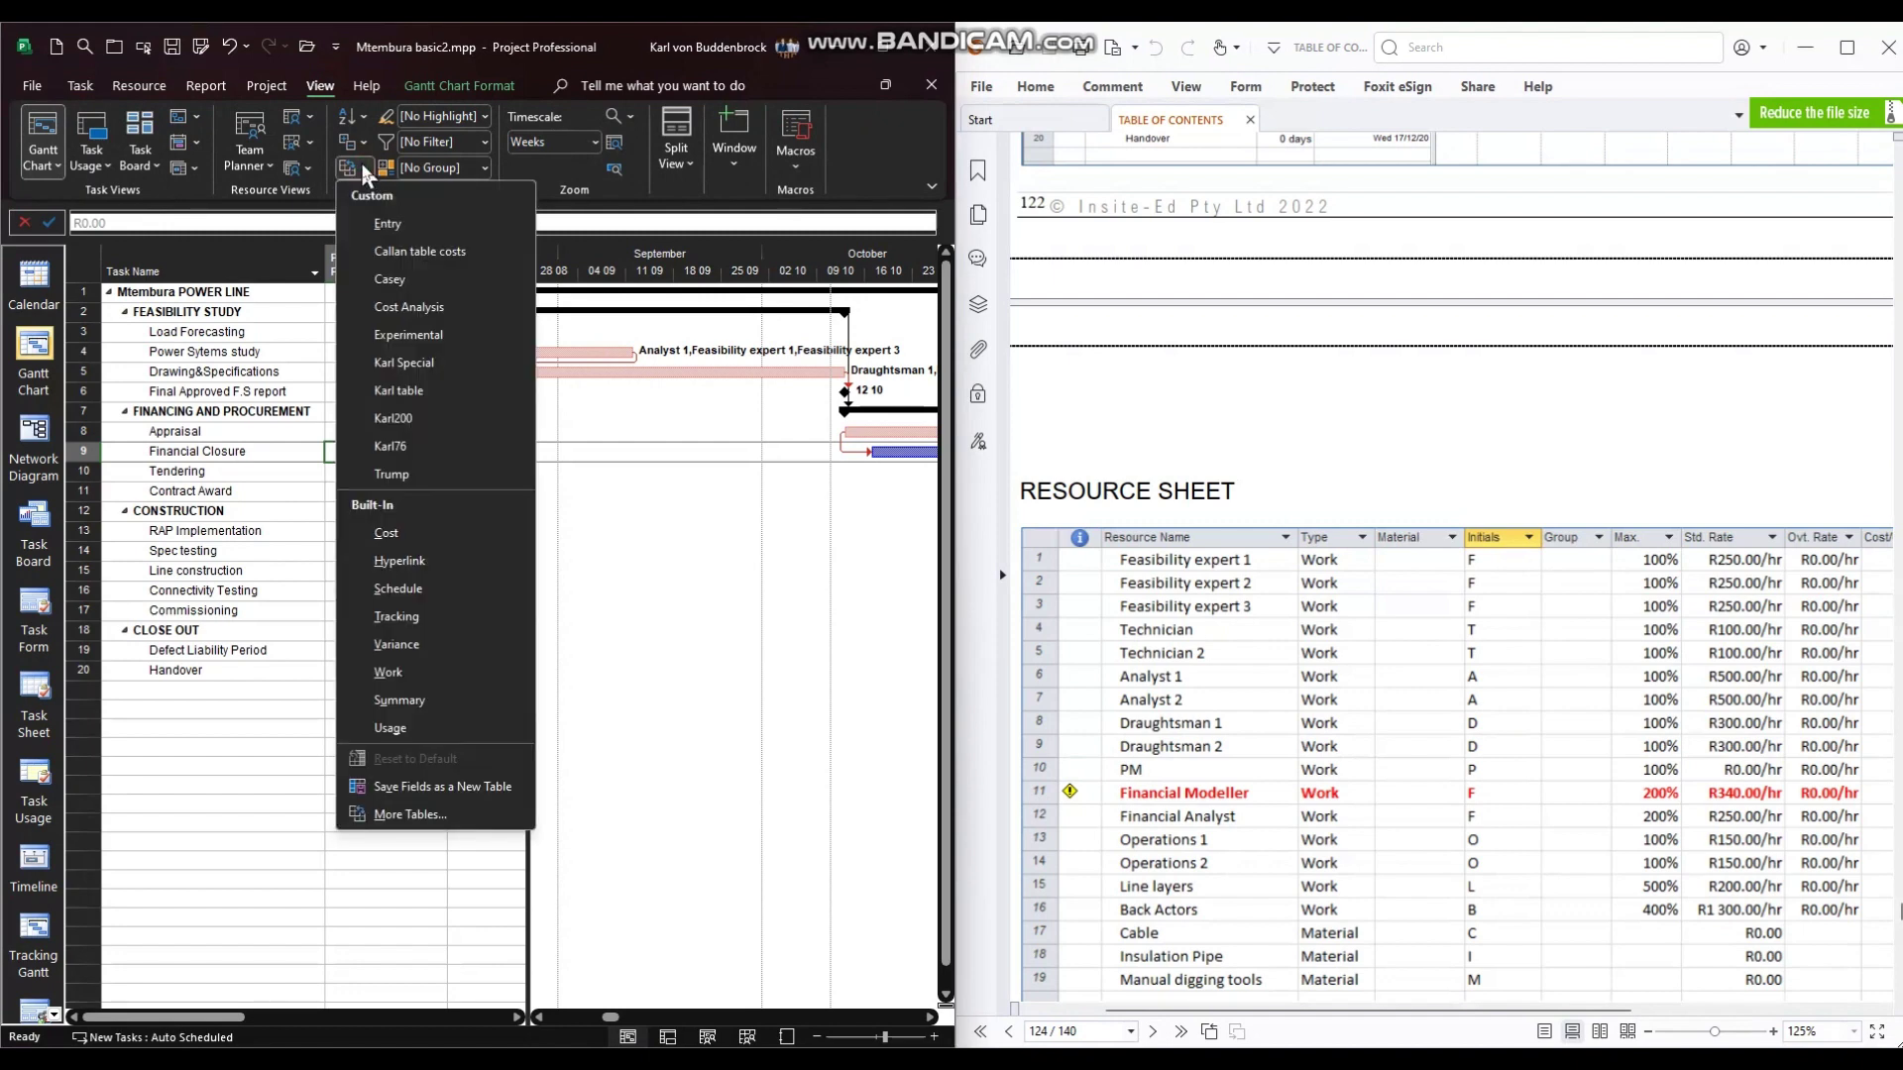
{"action": "left_click", "coordinate": [390, 218]}
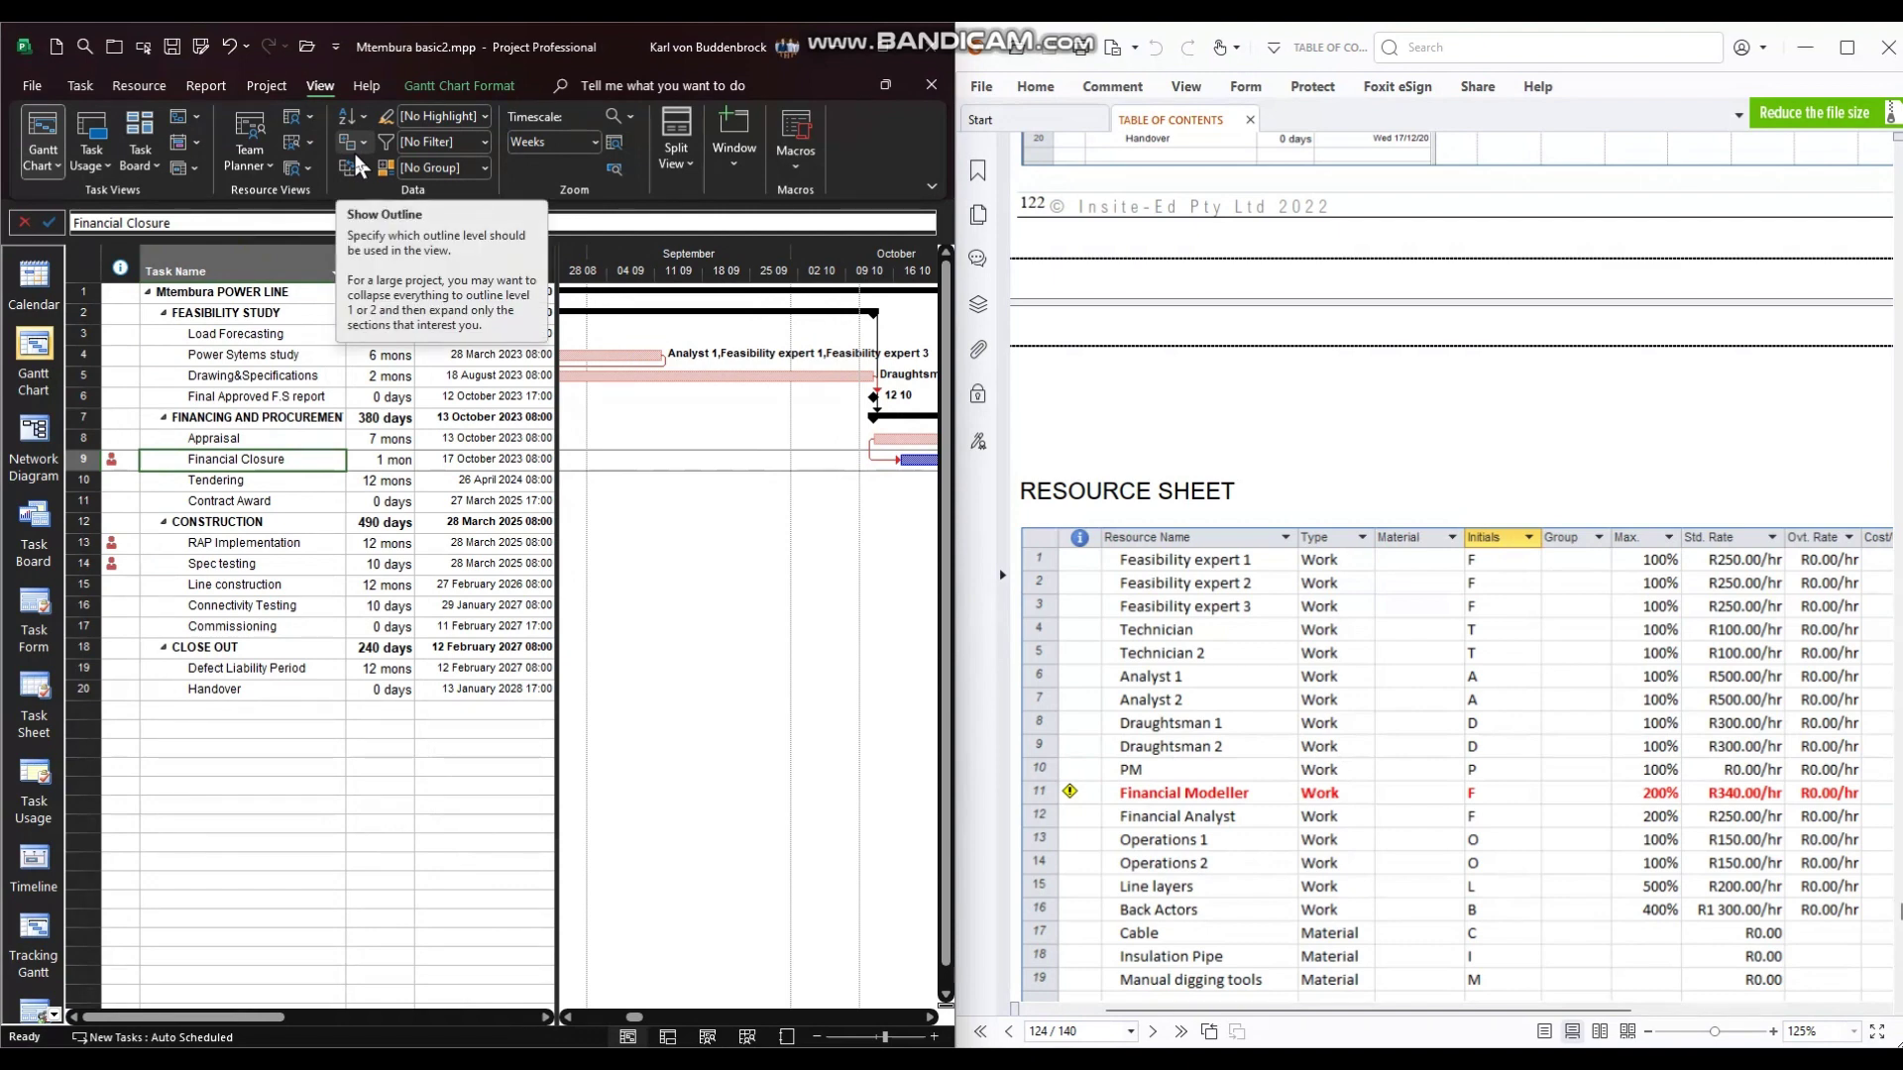
Examine the manual's Schedule Changes (35%) section, with its to-do items and details
{"action": "scroll", "coordinate": [1385, 577], "scroll_direction": "down", "scroll_amount": 5}
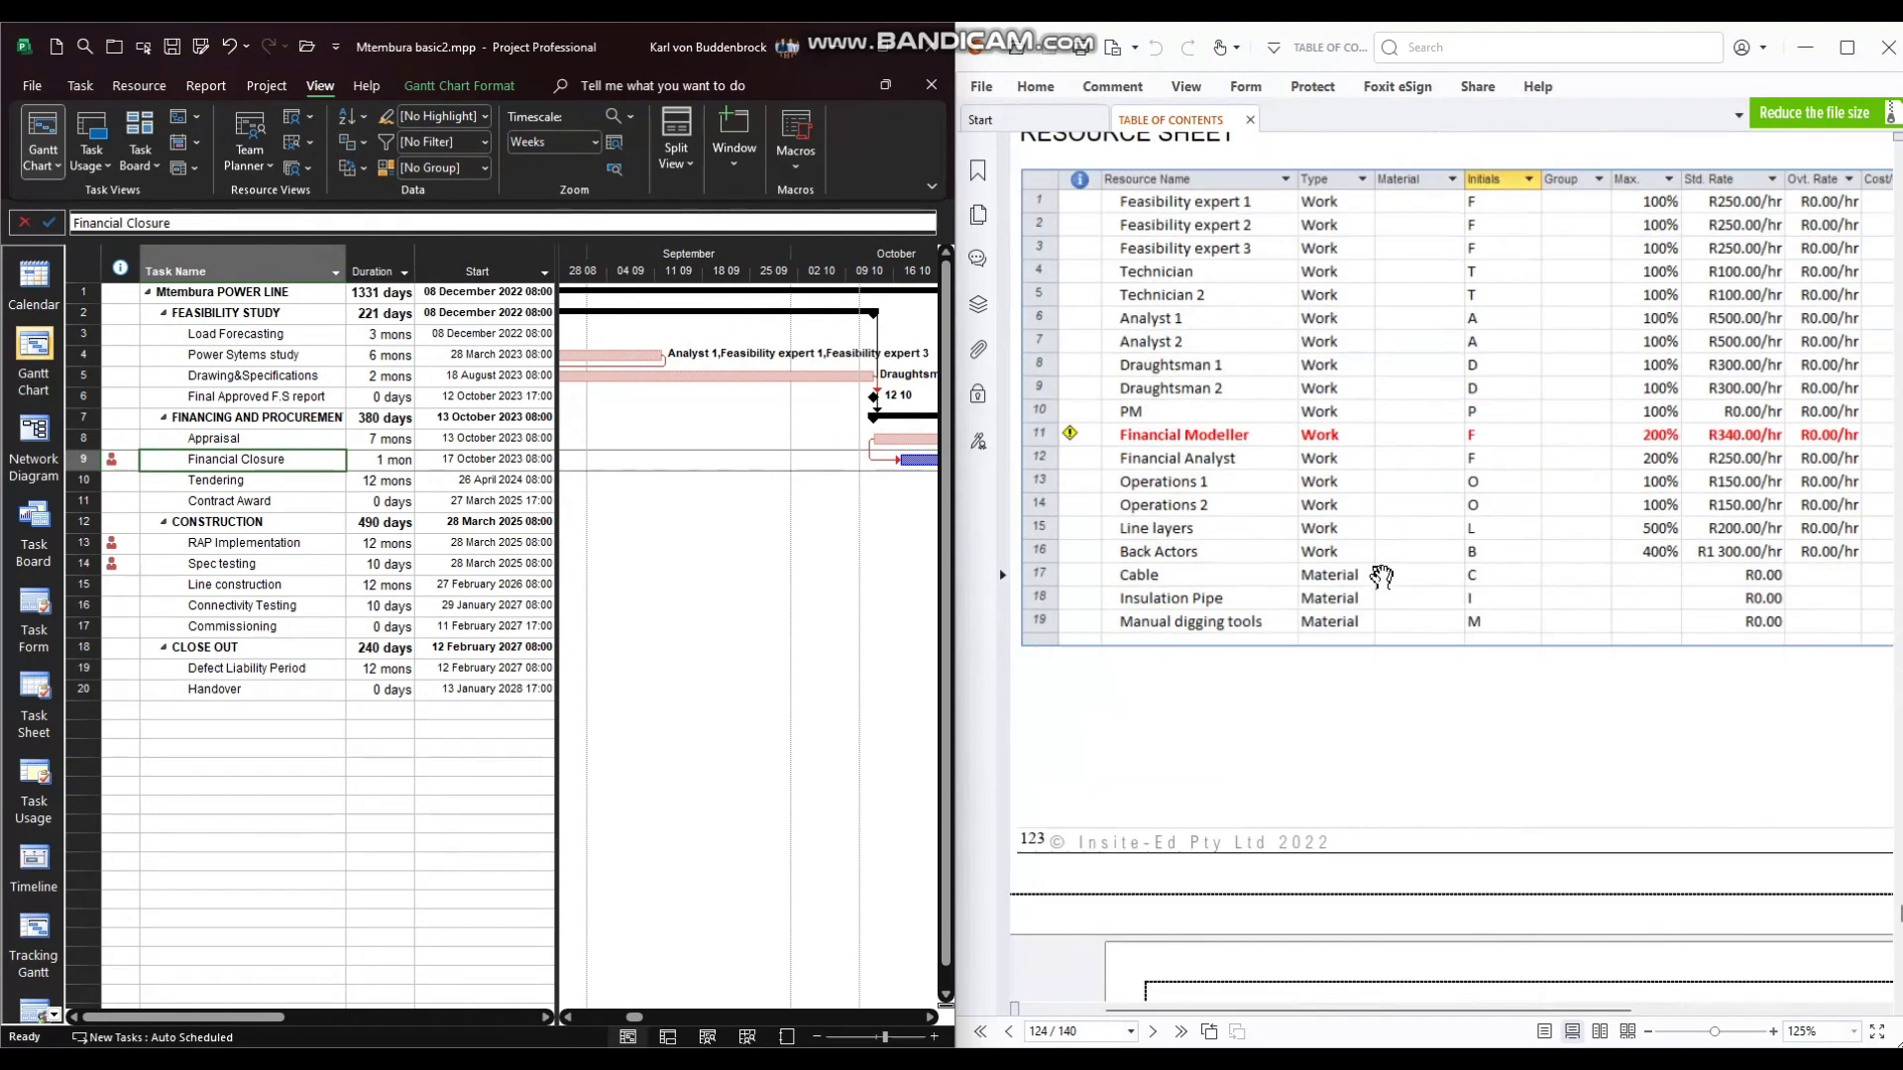
{"action": "scroll", "coordinate": [1386, 577], "scroll_direction": "down", "scroll_amount": 4}
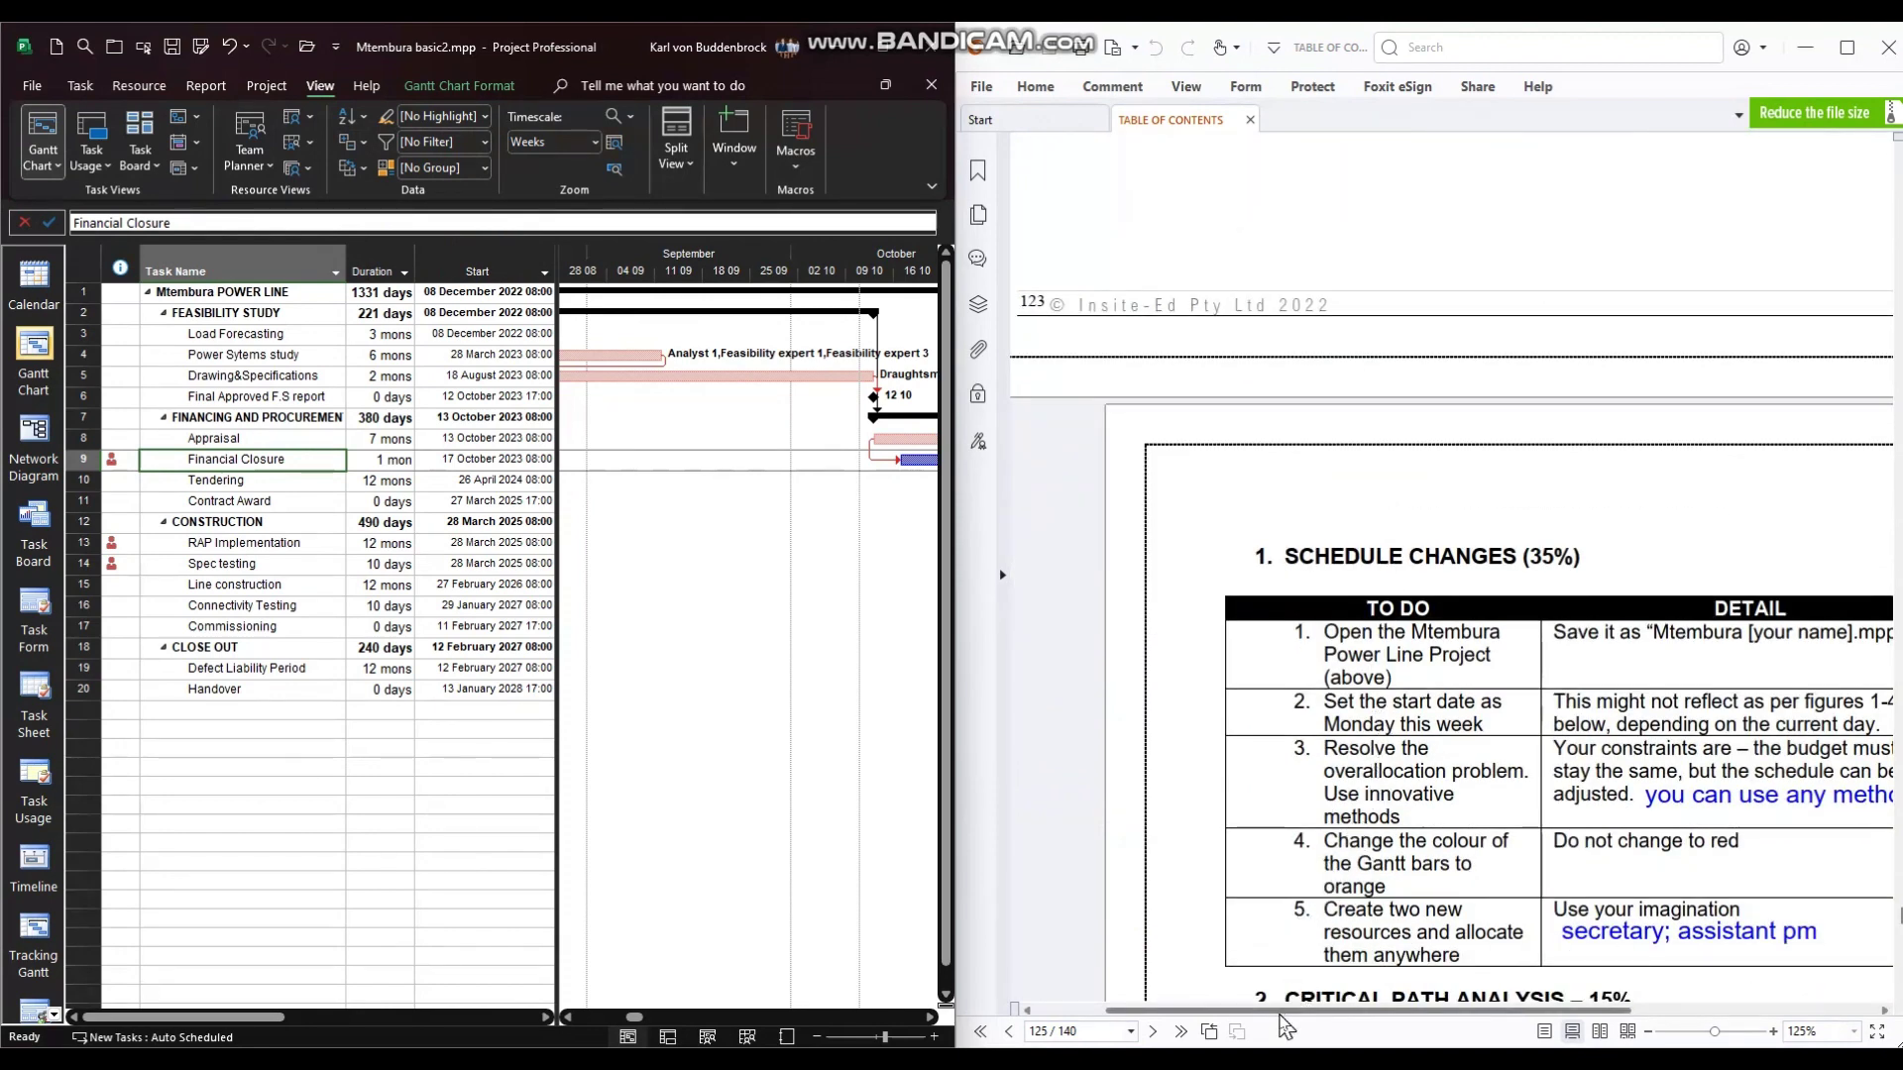
{"action": "left_click_drag", "start_coordinate": [1280, 1012], "coordinate": [1348, 1012]}
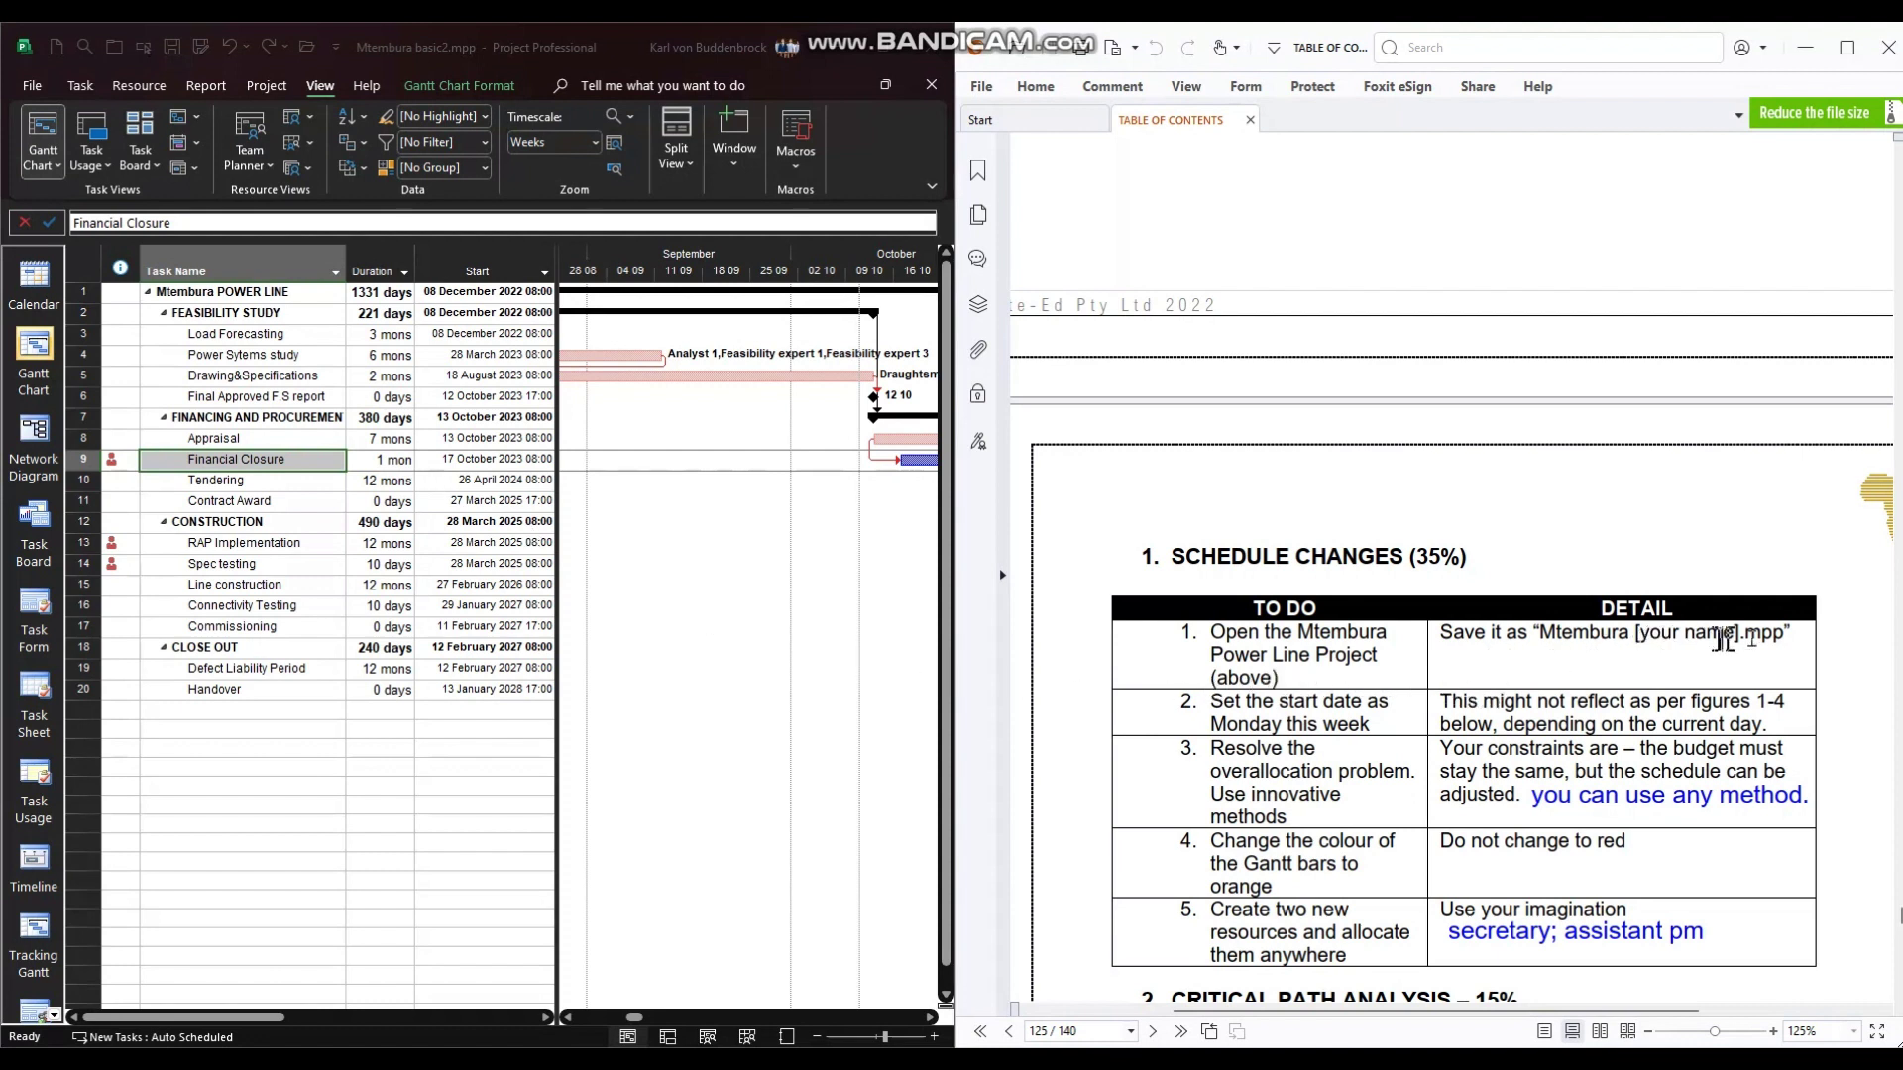
Save a copy of the project to the Desktop, replacing the "2" in "Mtembura basic2.mpp" with the author's first name
{"action": "left_click", "coordinate": [37, 88]}
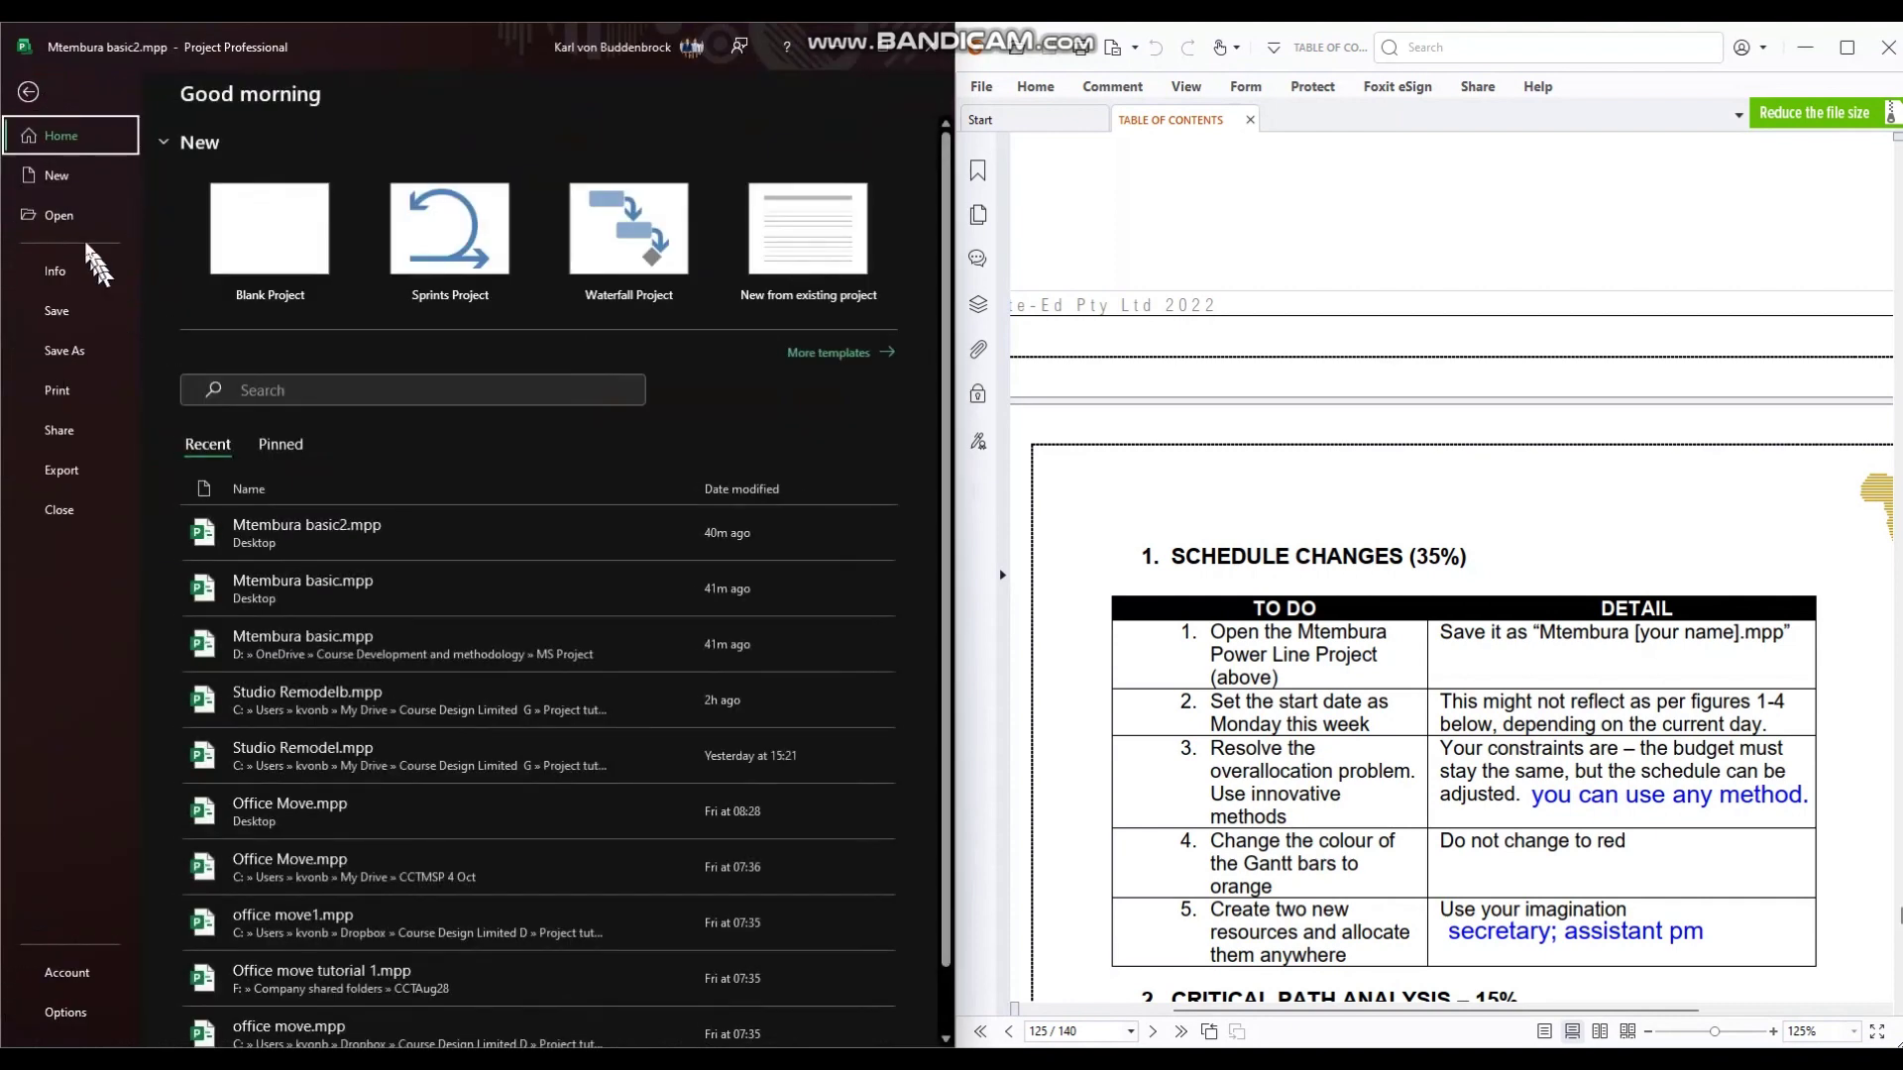
{"action": "left_click", "coordinate": [77, 351]}
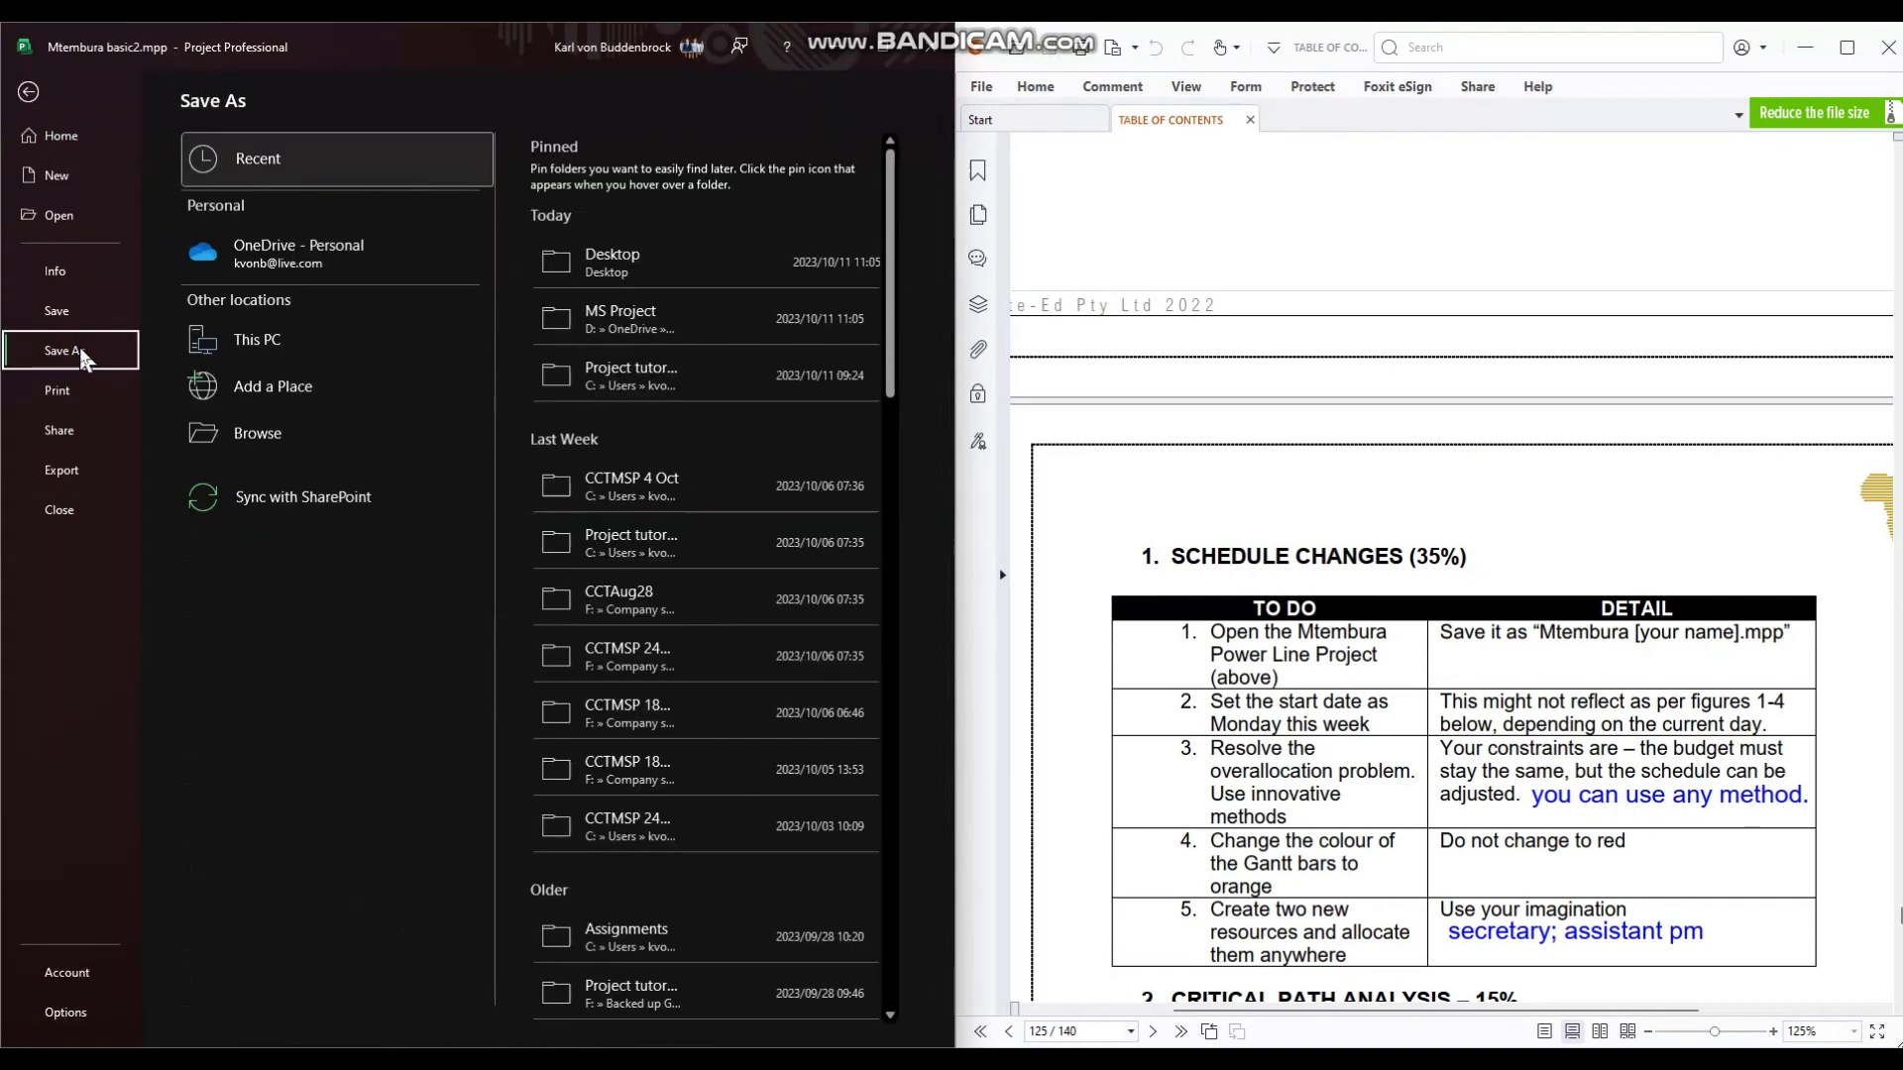
{"action": "left_click", "coordinate": [280, 443]}
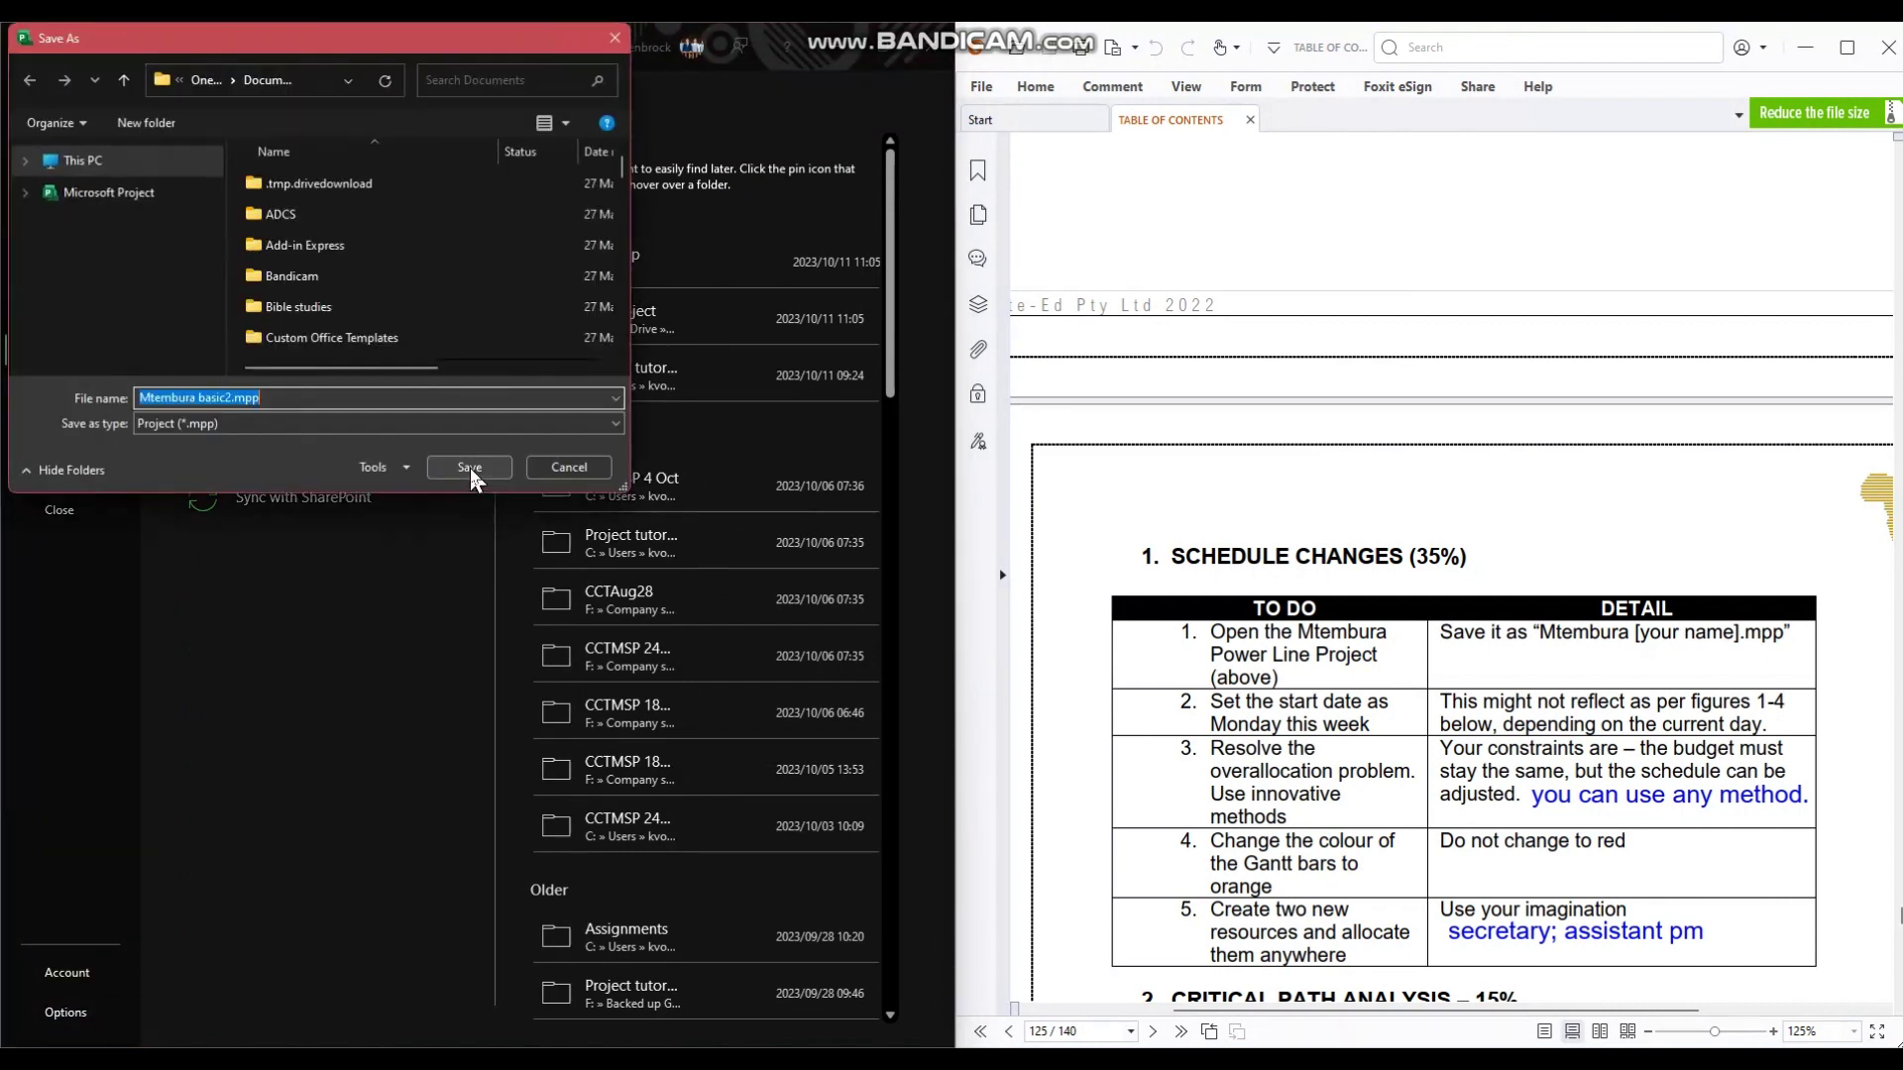
{"action": "scroll", "coordinate": [69, 230], "scroll_direction": "up", "scroll_amount": 5}
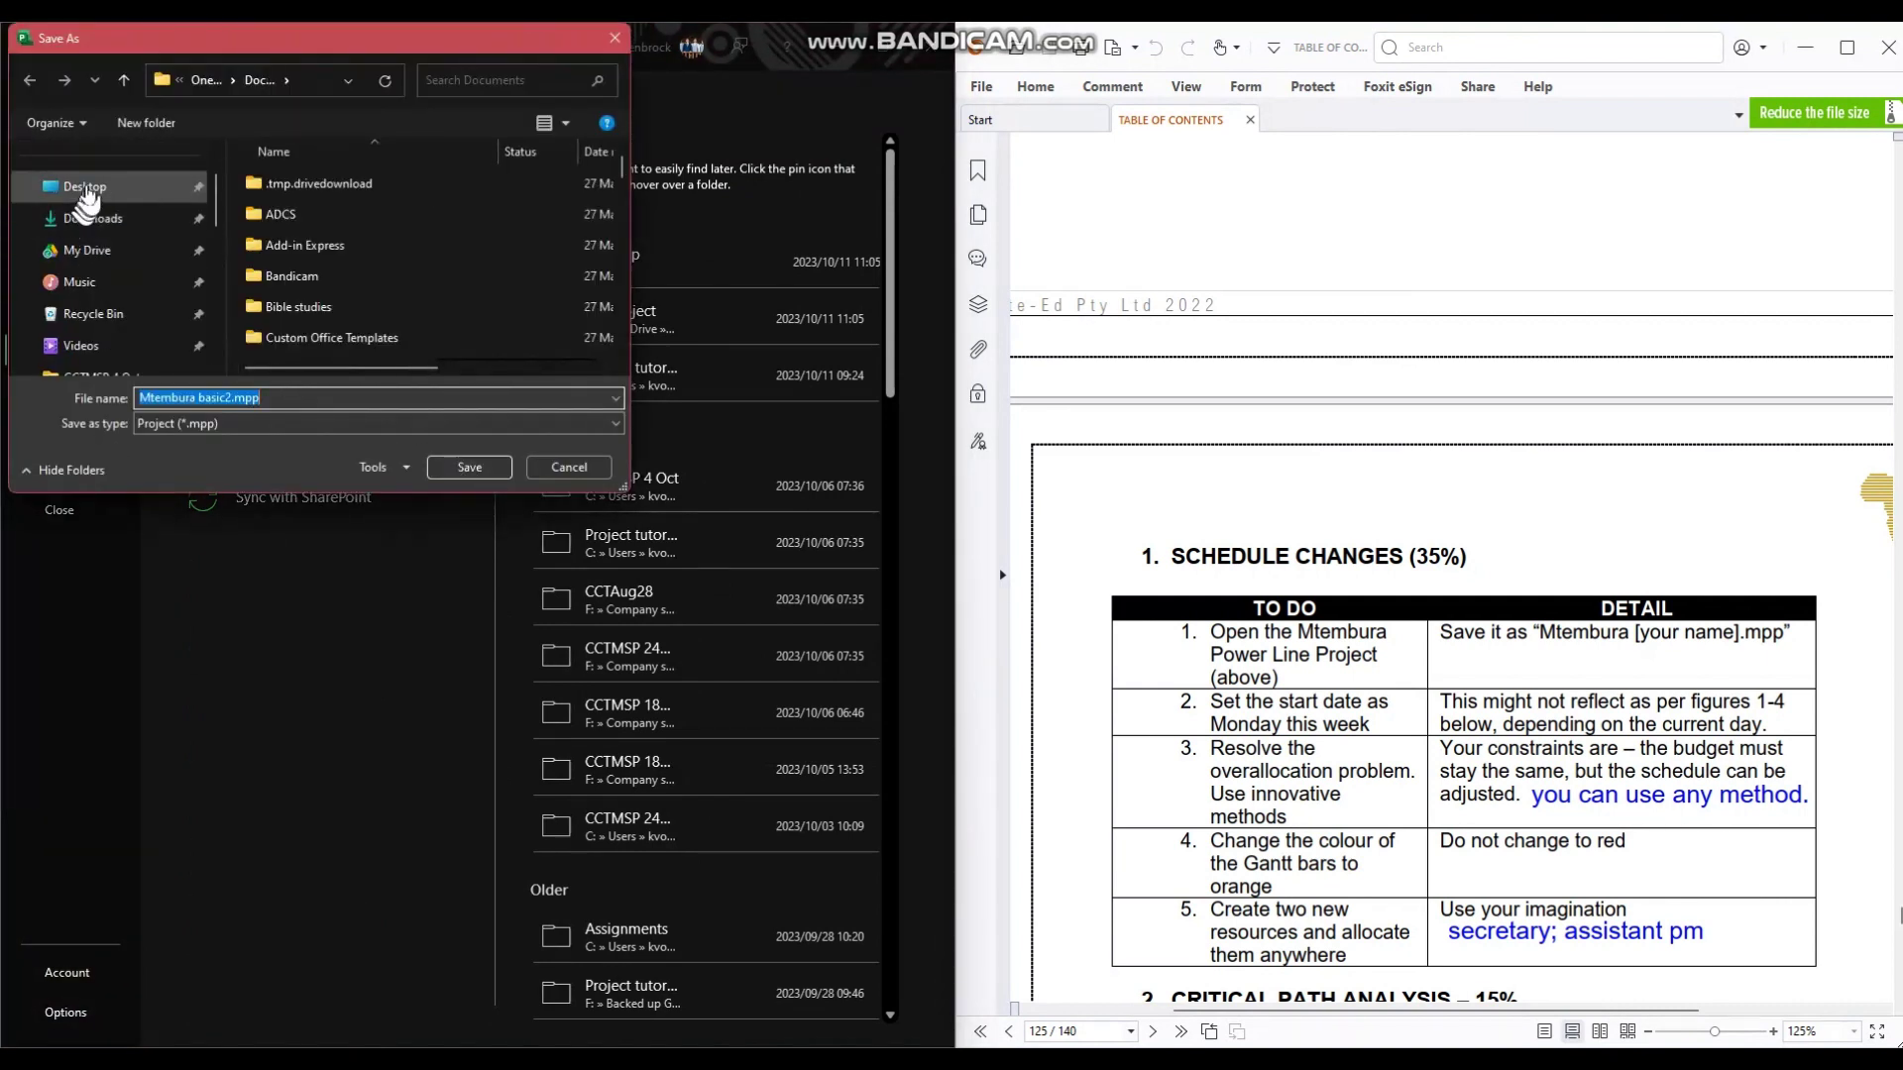
{"action": "left_click", "coordinate": [85, 186]}
{"action": "left_click", "coordinate": [280, 396]}
{"action": "left_click", "coordinate": [231, 397]}
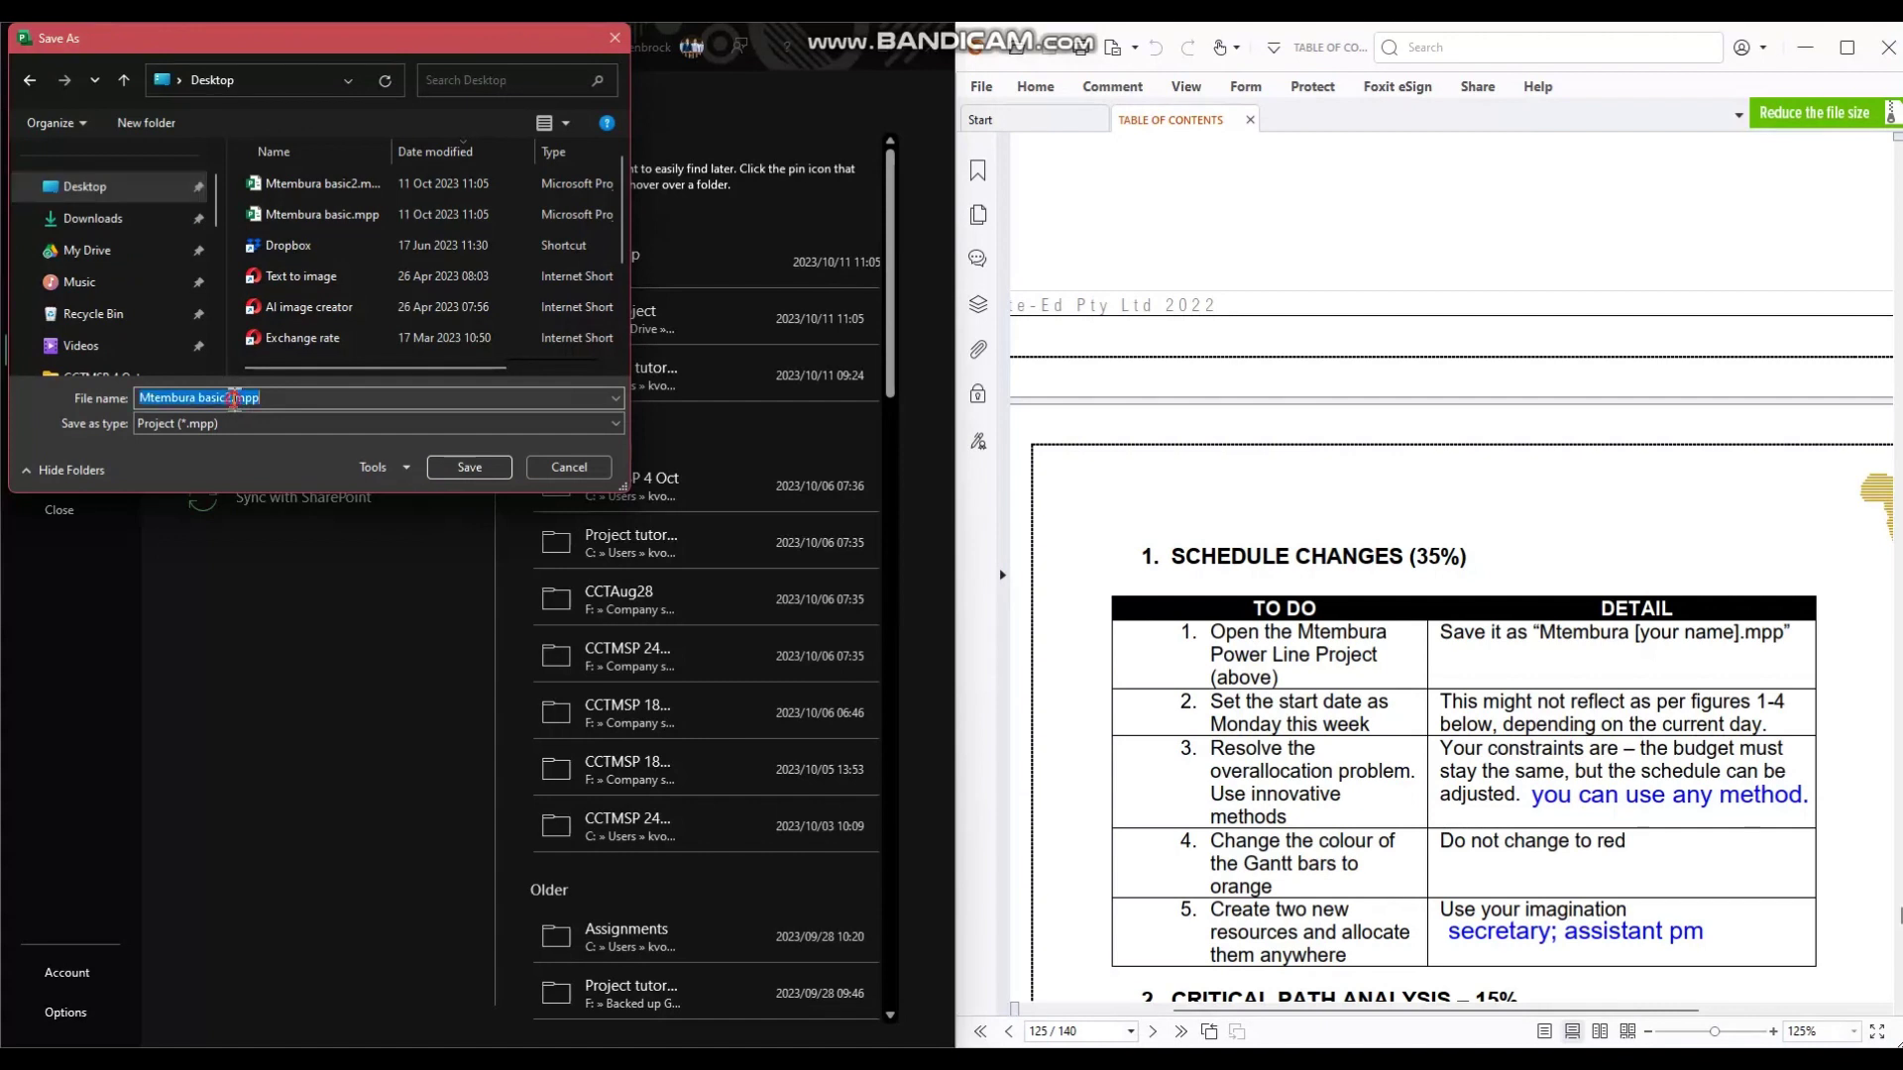
{"action": "left_click", "coordinate": [231, 397]}
{"action": "key", "text": "Delete"}
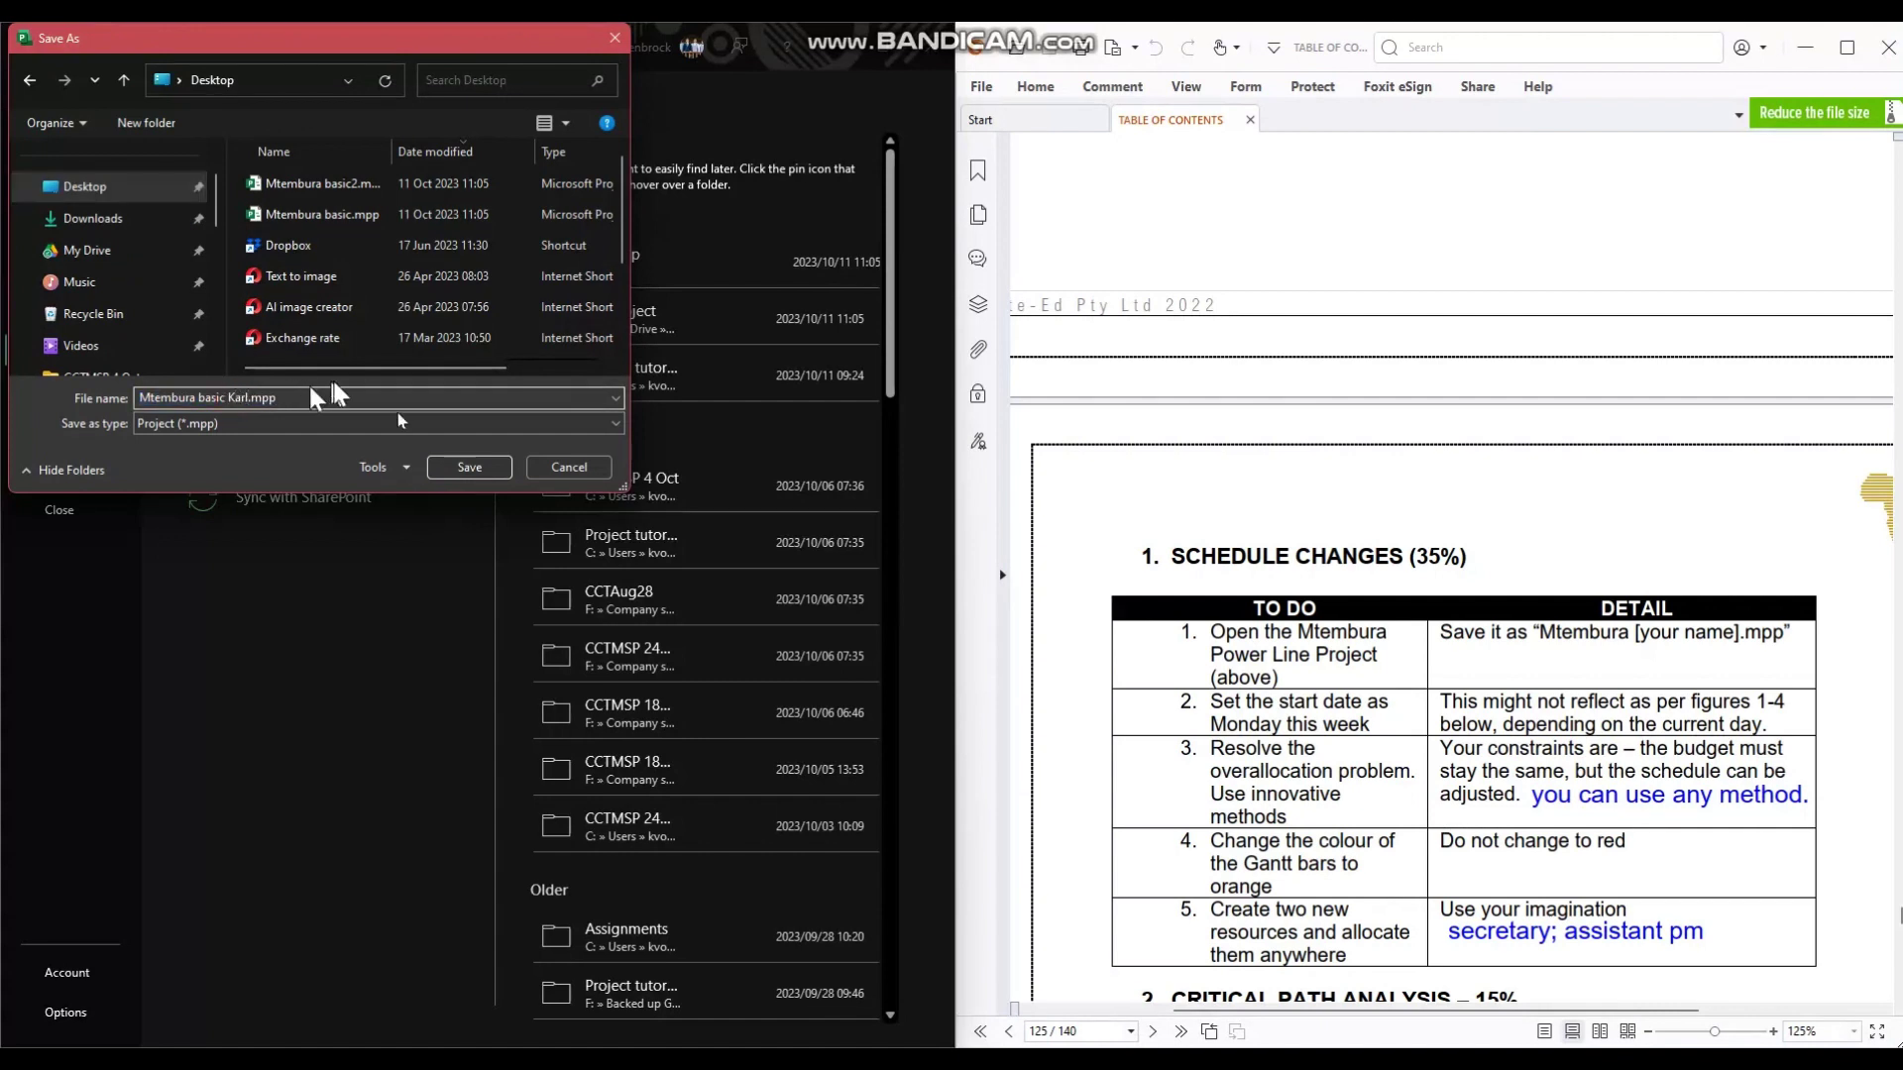
{"action": "left_click", "coordinate": [468, 467]}
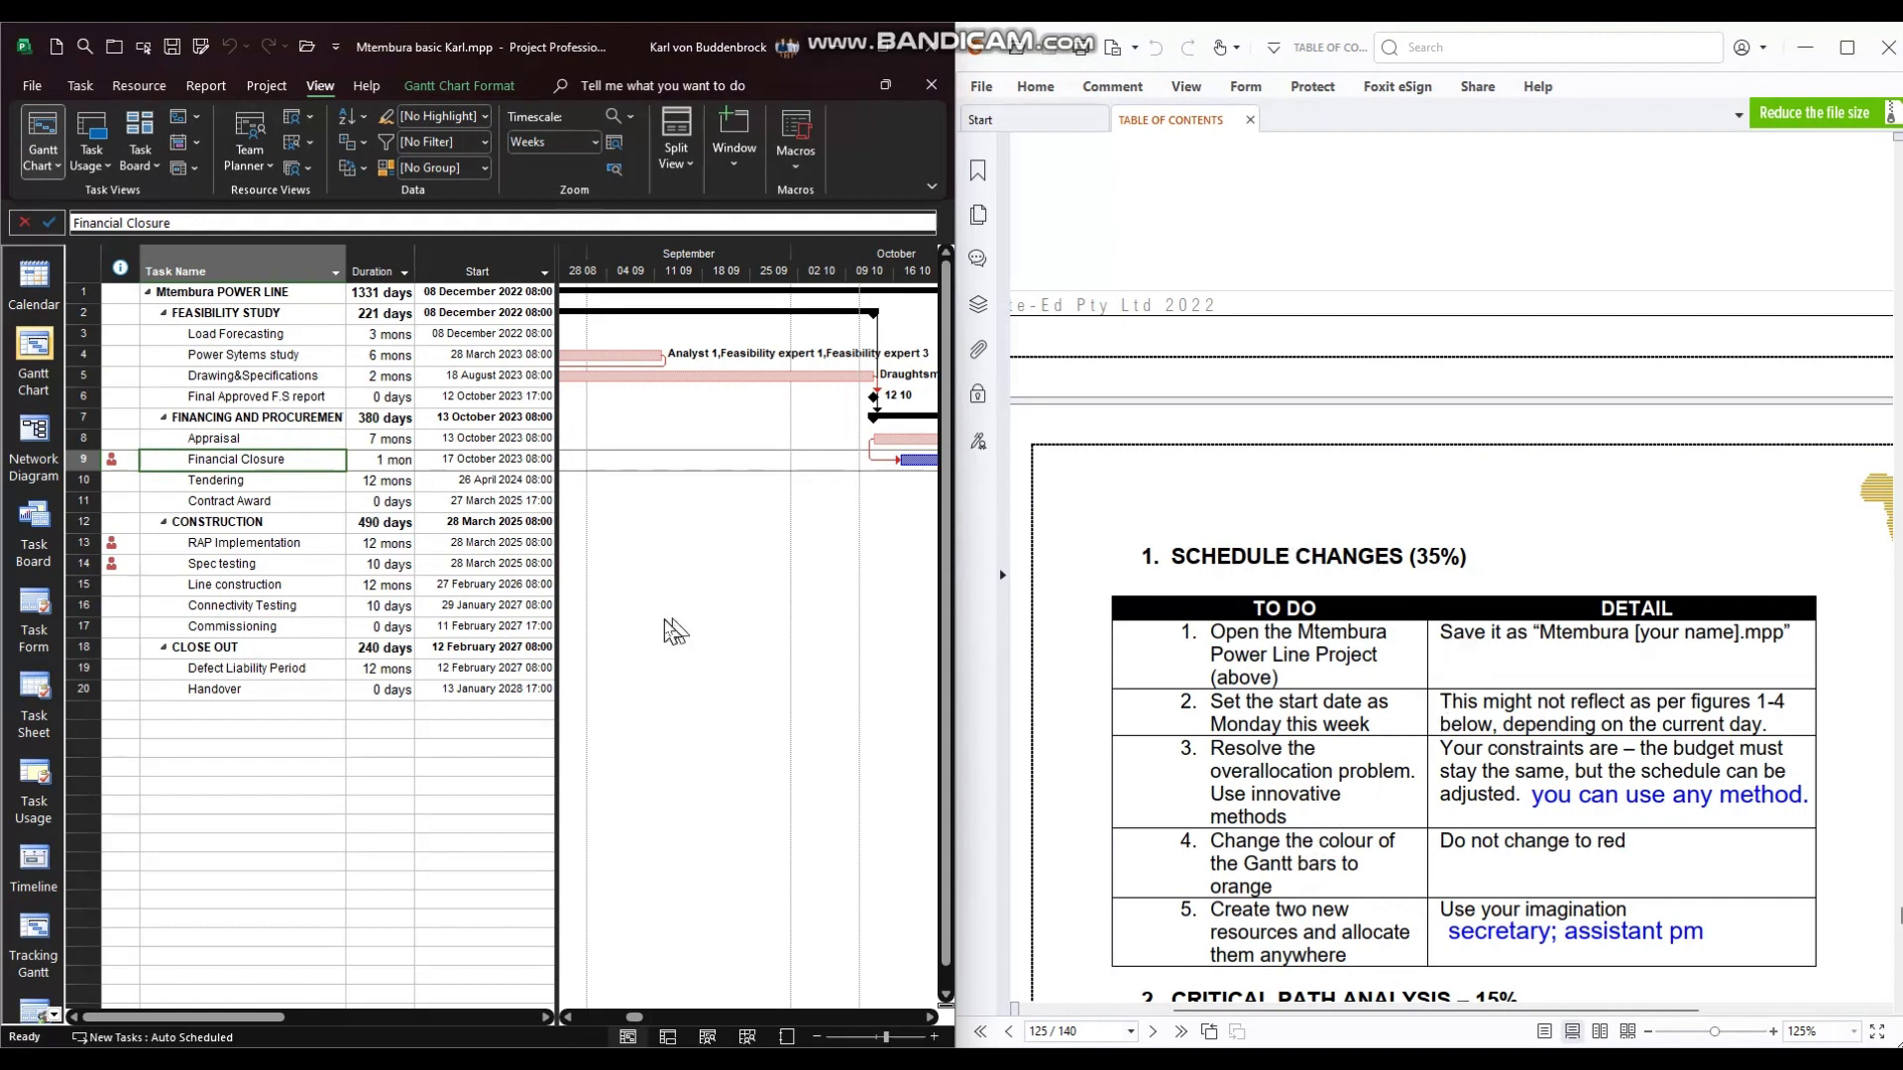
{"action": "left_click", "coordinate": [267, 88]}
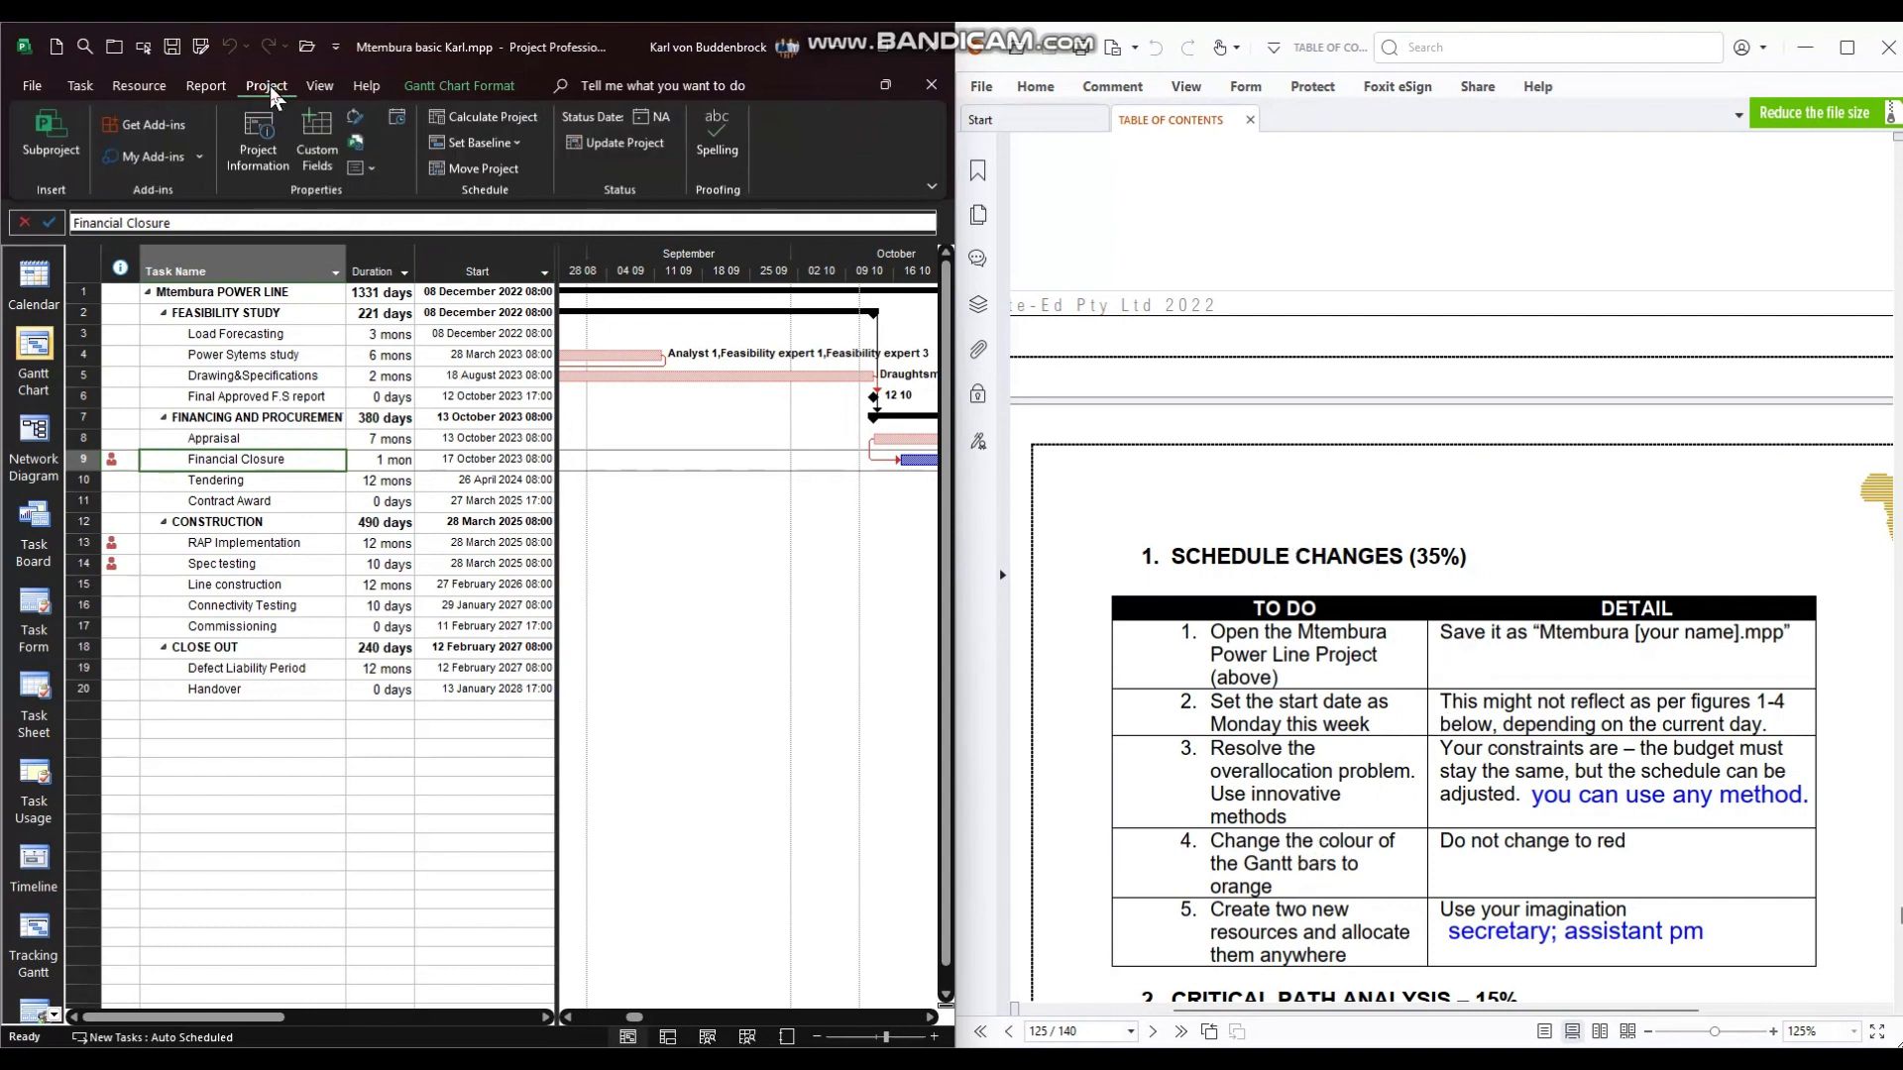
{"action": "left_click", "coordinate": [482, 171]}
{"action": "left_click", "coordinate": [297, 561]}
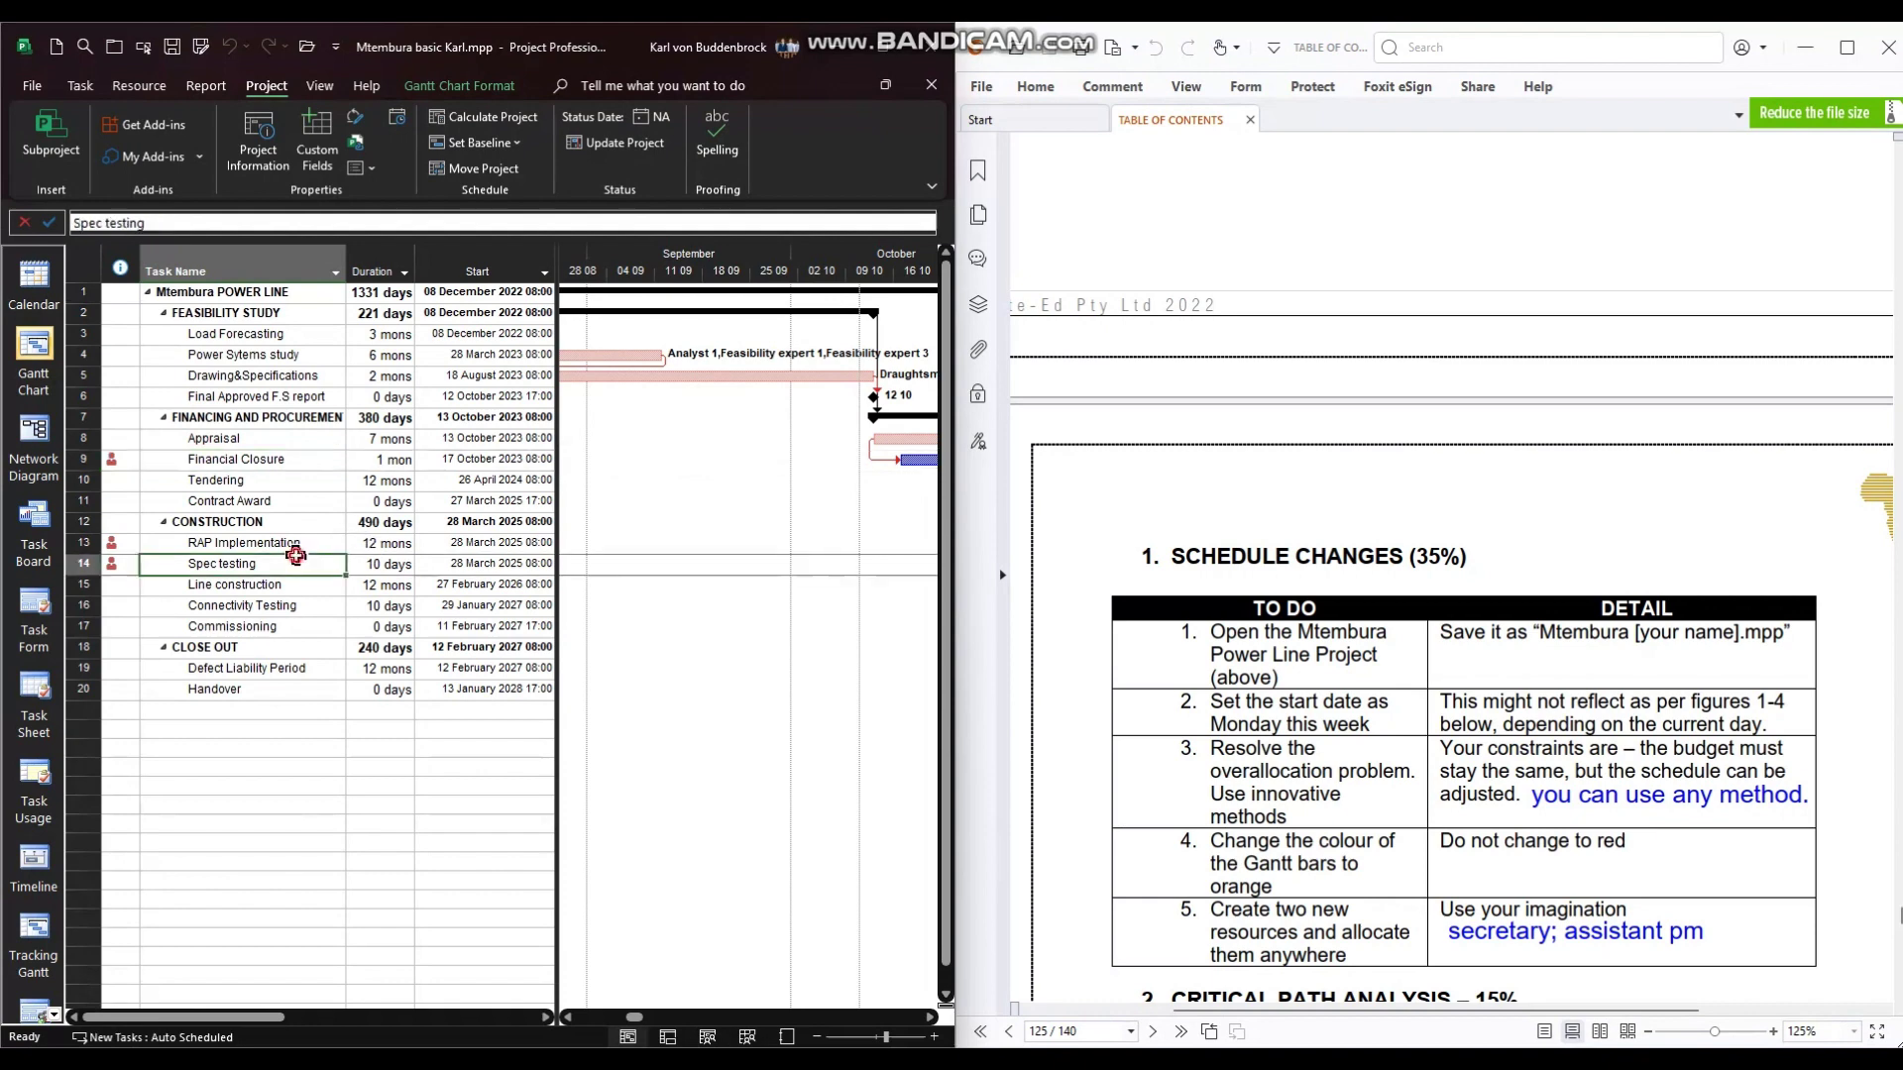
Maximize the project window and check the Financial Modeller's maximum units in the resource sheet
{"action": "left_click", "coordinate": [885, 47]}
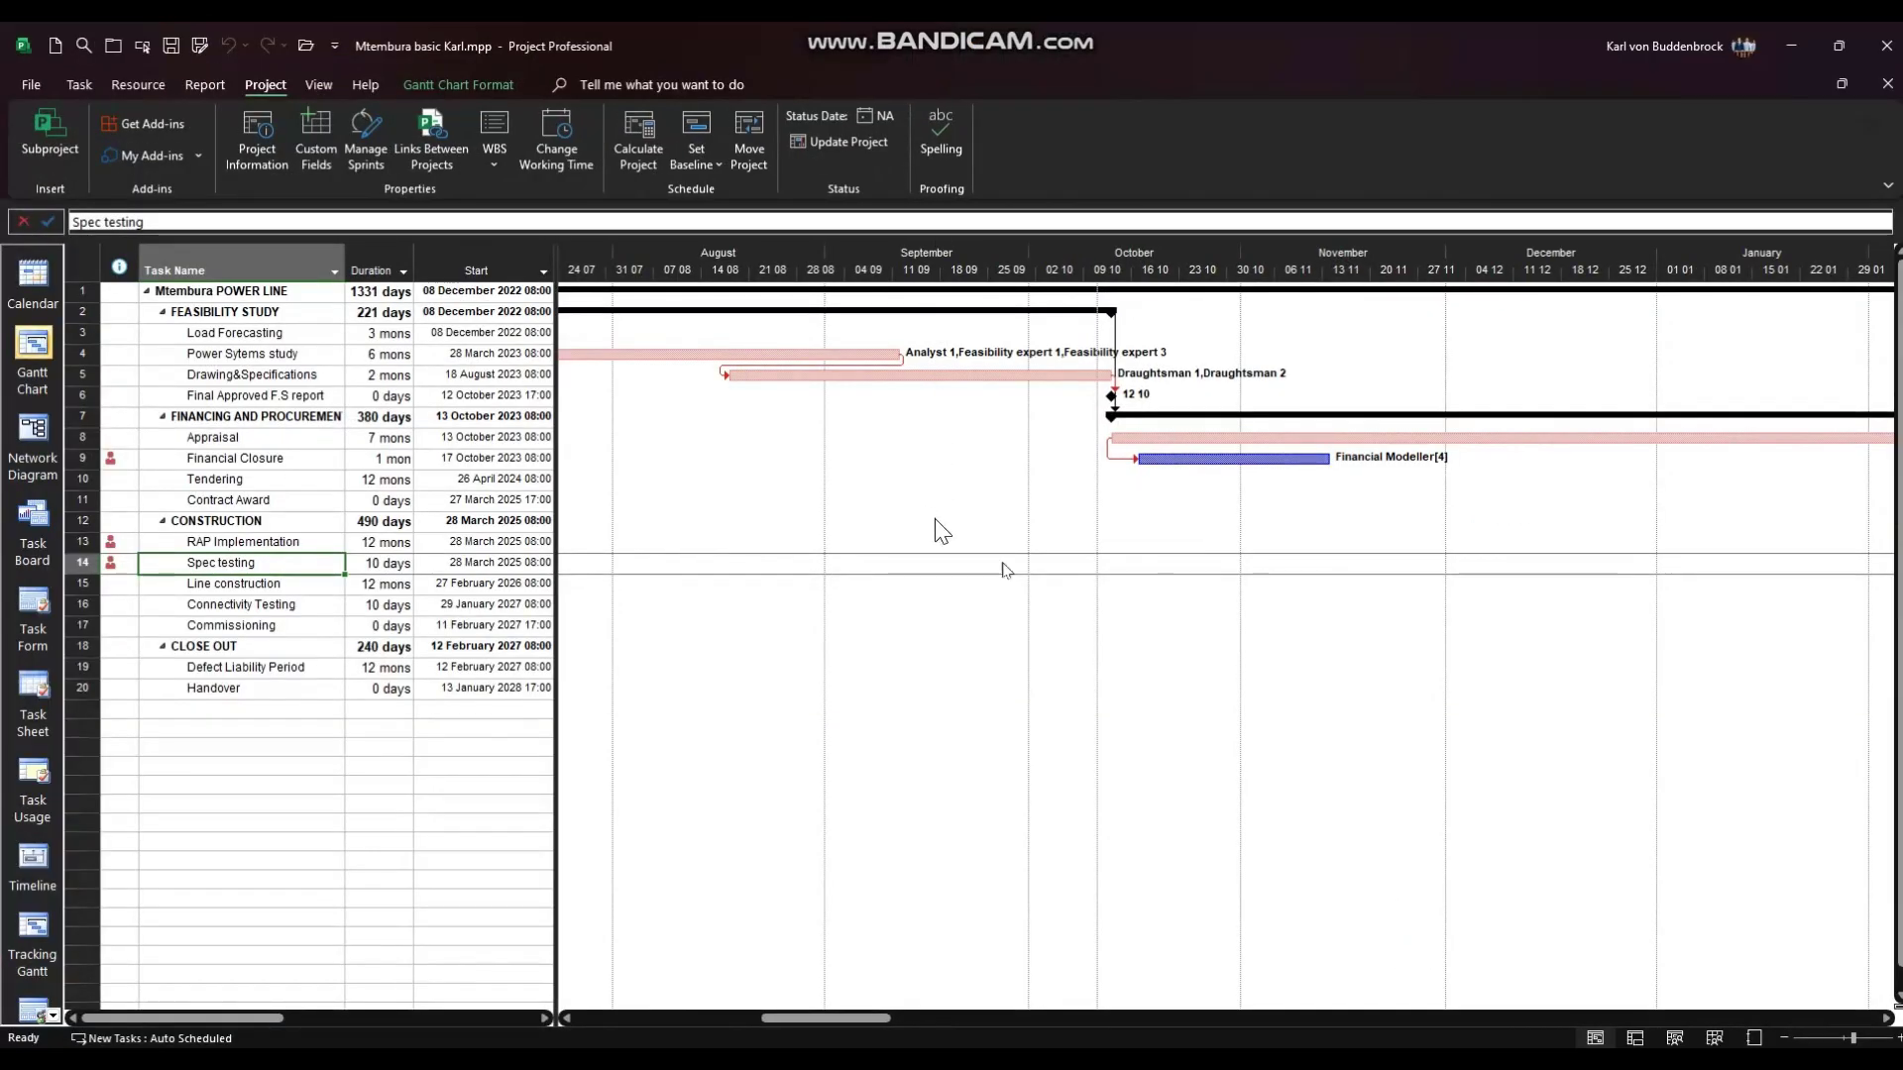
{"action": "left_click", "coordinate": [1707, 1034]}
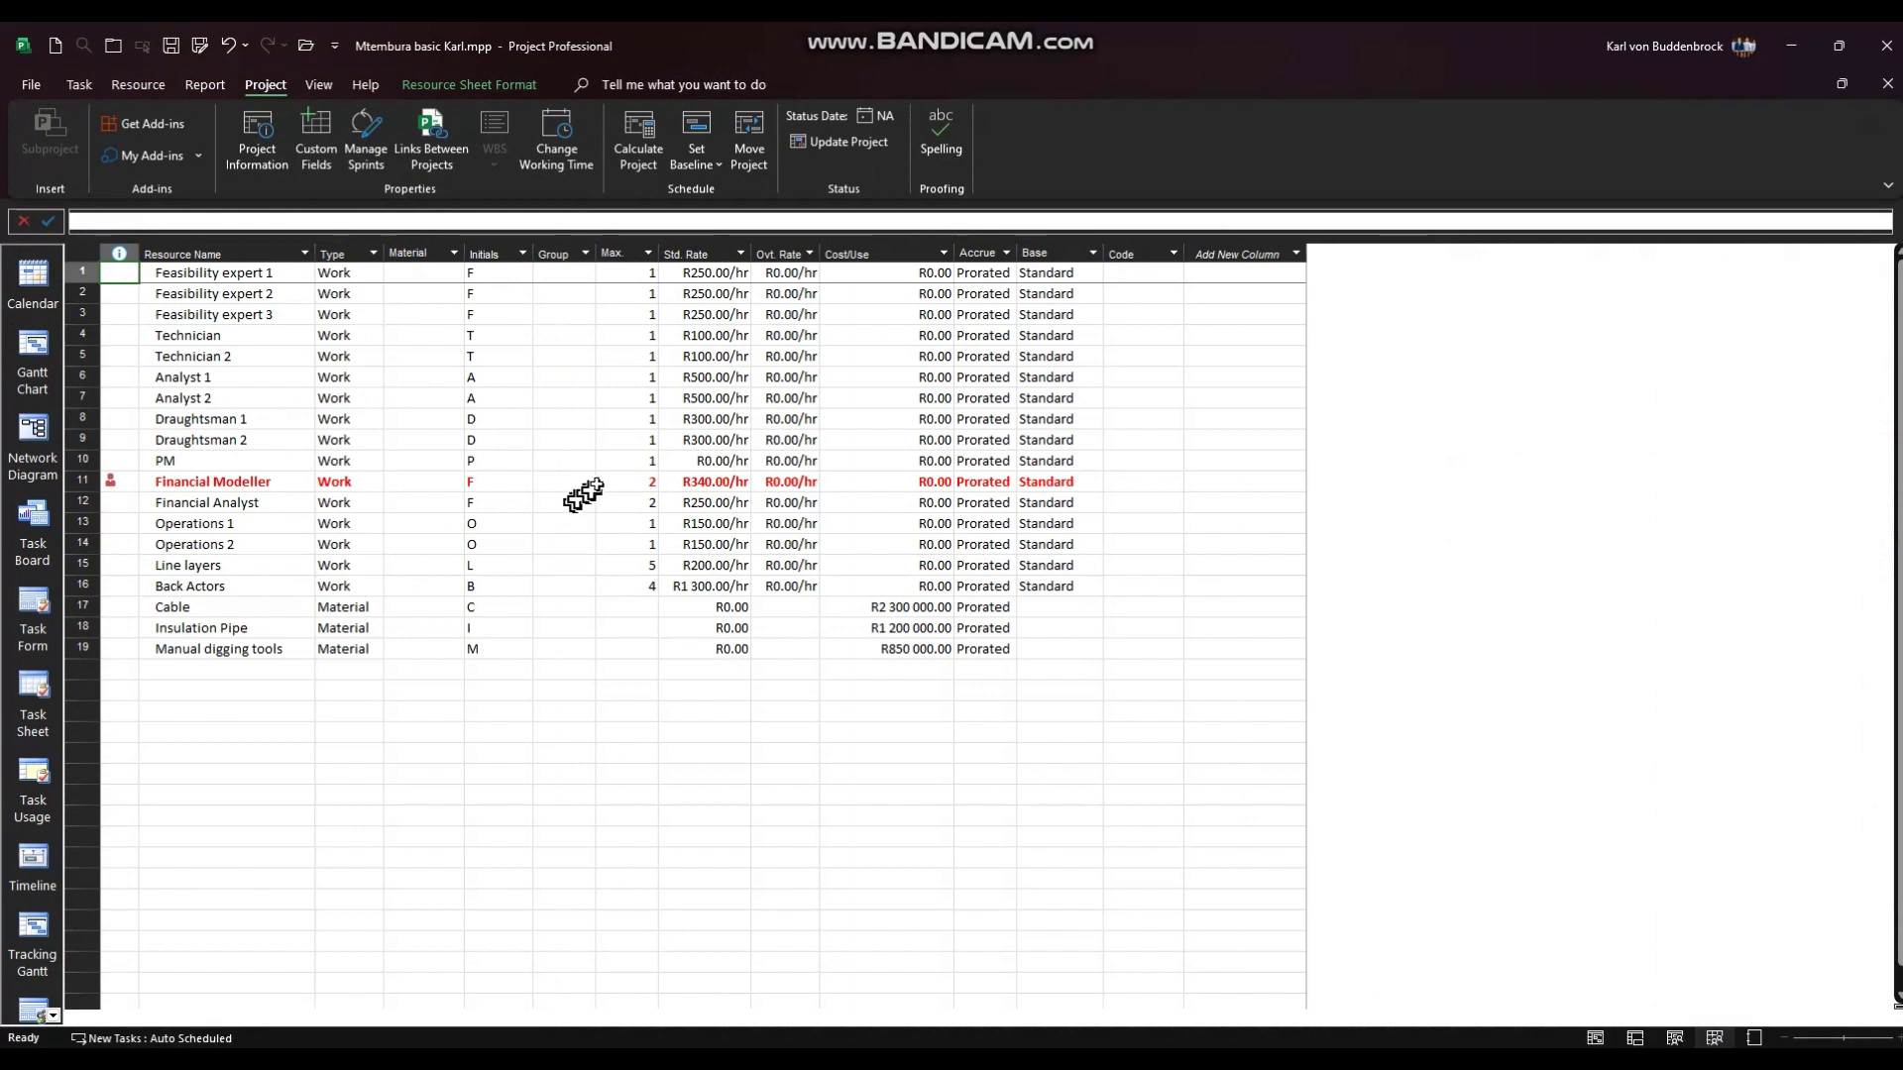
{"action": "left_click", "coordinate": [615, 482]}
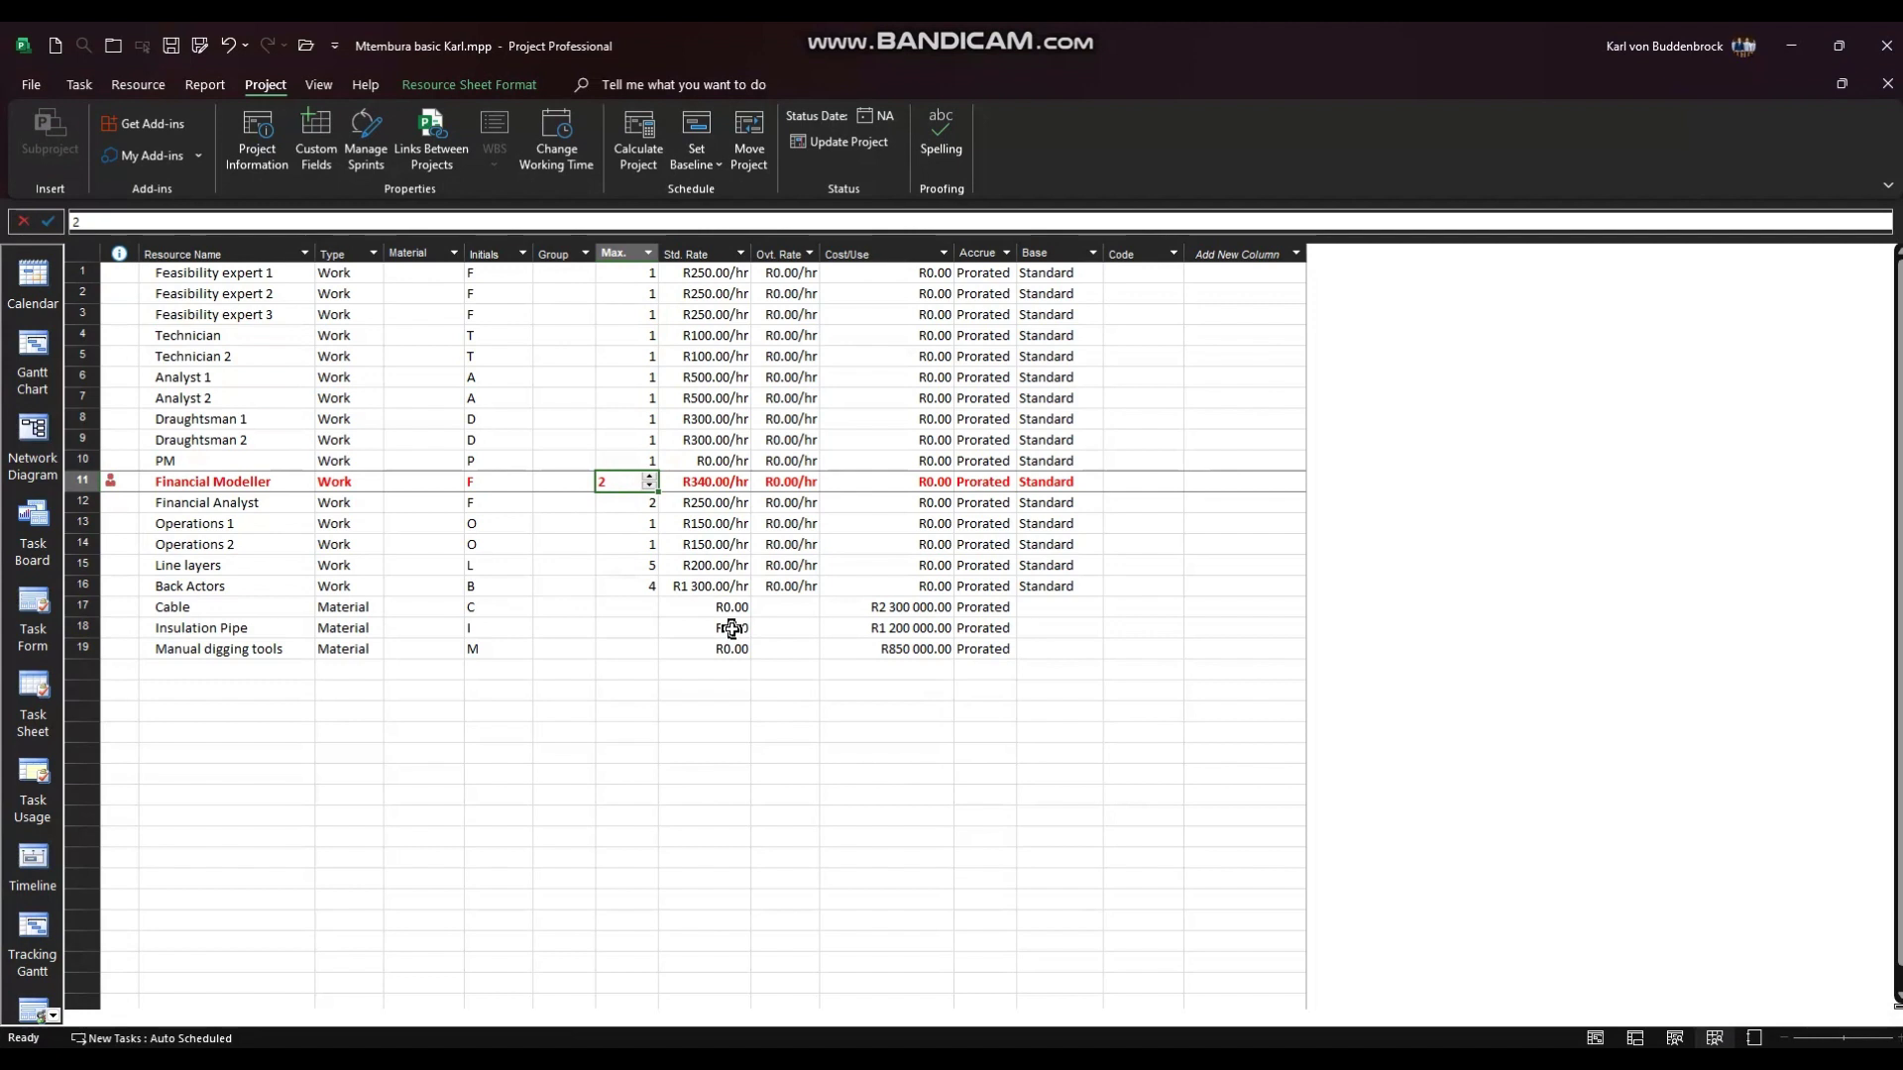
Add a resource named Student accountant below Manual digging tools in the resource sheet, with a standard rate of R50.00/hr
{"action": "left_click", "coordinate": [176, 671]}
{"action": "type", "text": "S"}
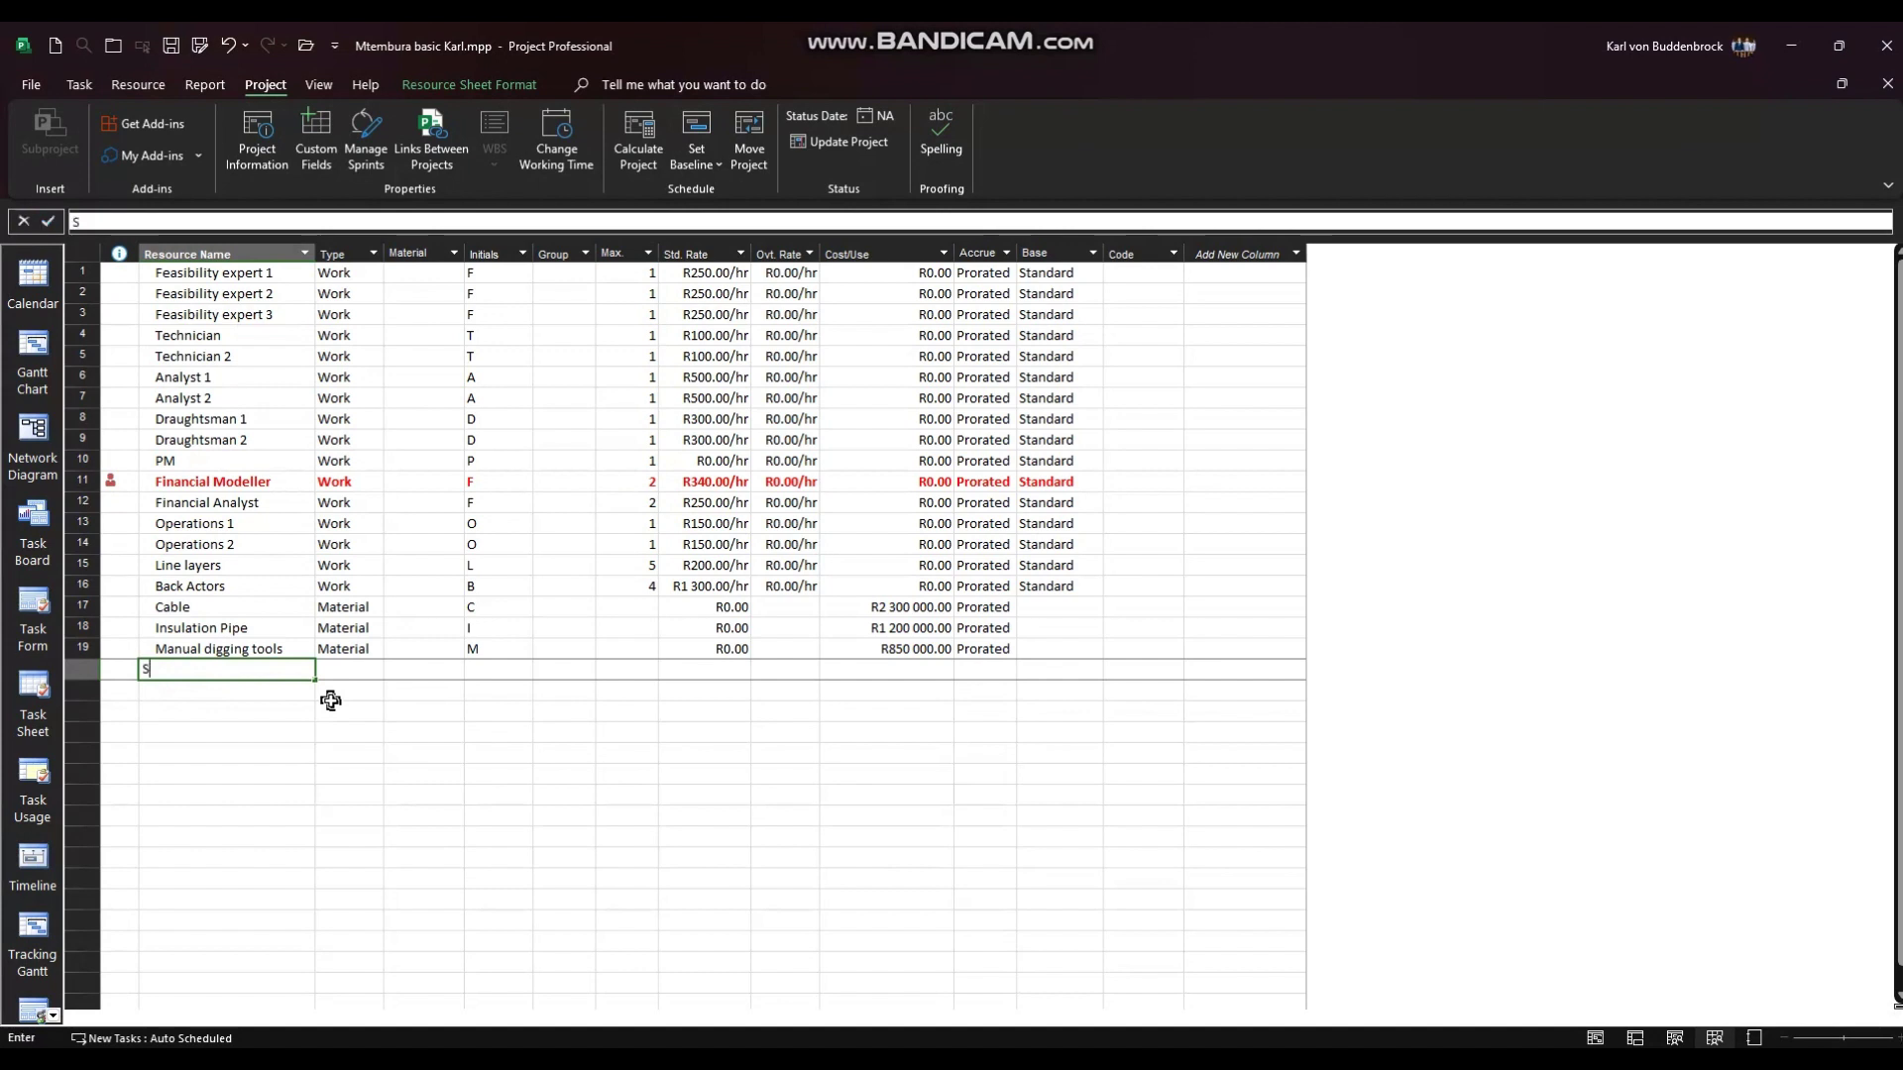
{"action": "type", "text": "tudent accoun"}
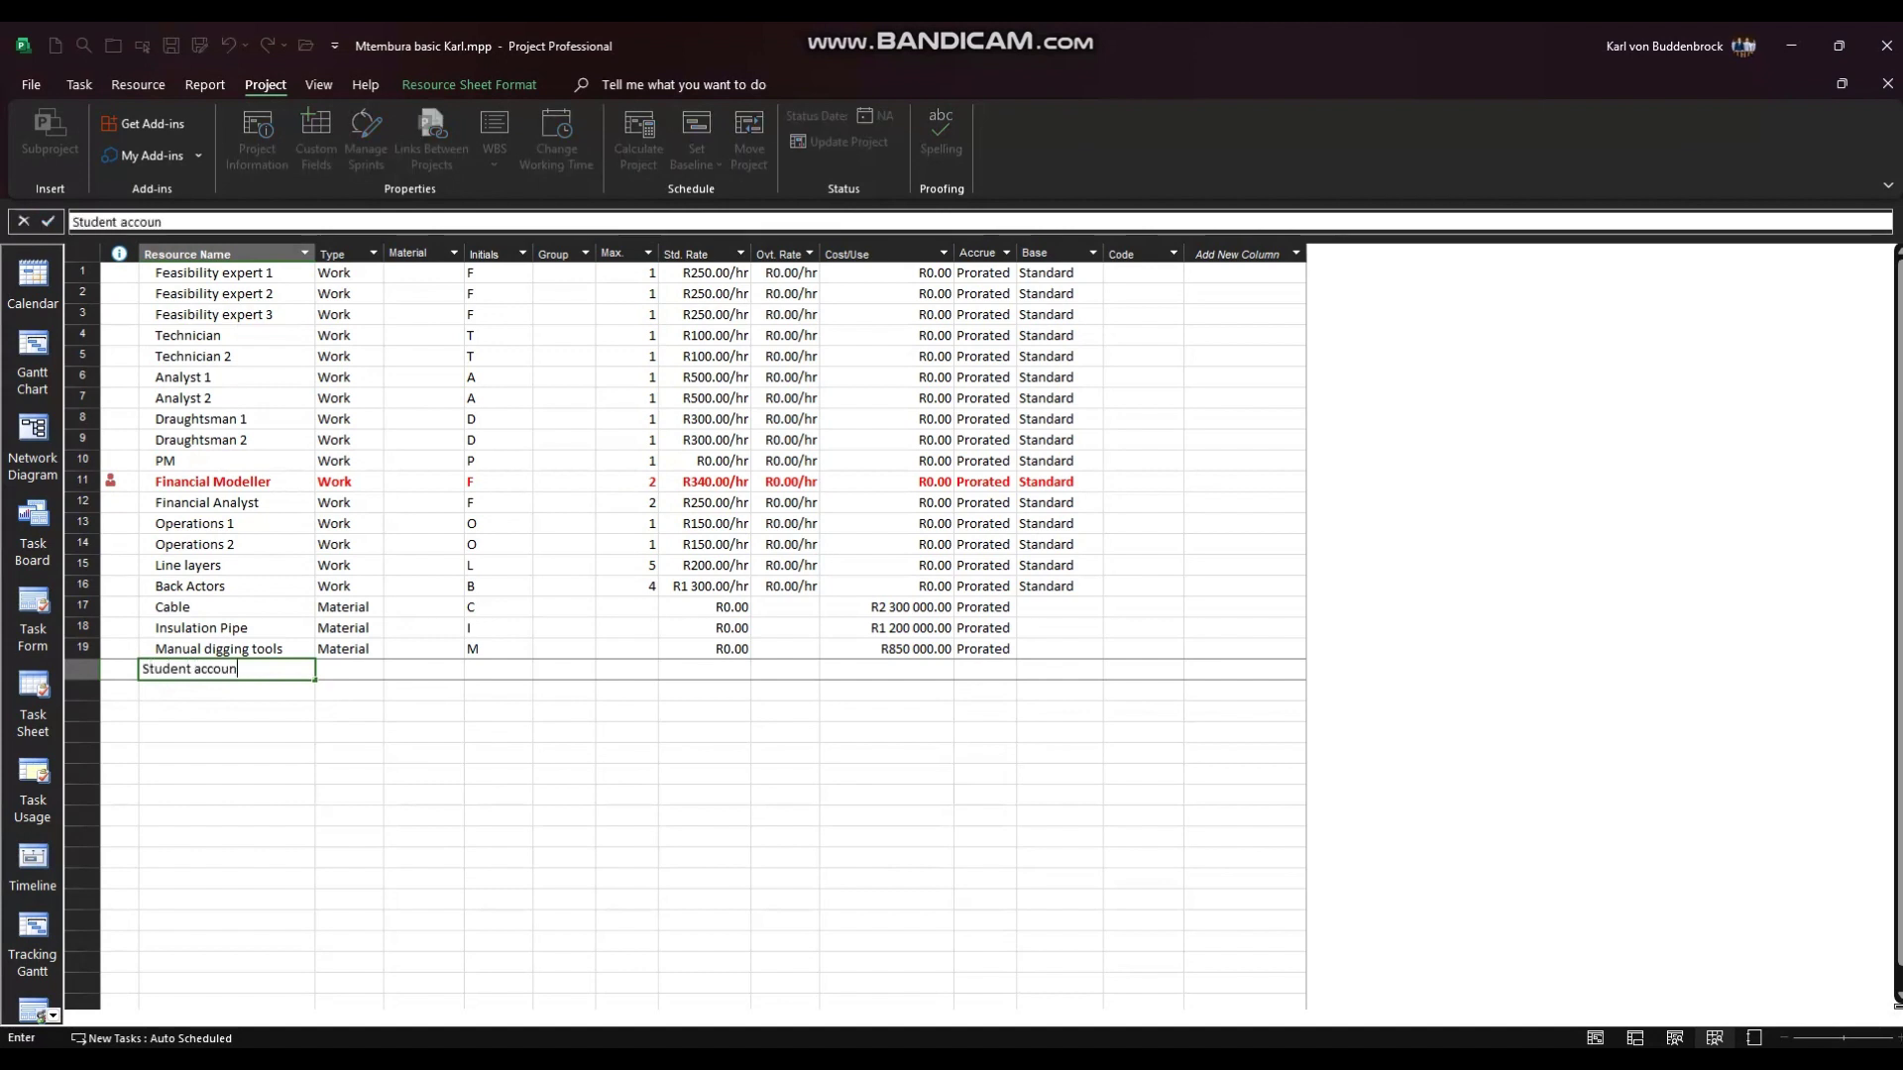
{"action": "type", "text": "tant"}
{"action": "key", "text": "Tab"}
{"action": "key", "text": "Tab"}
{"action": "key", "text": "Tab"}
{"action": "key", "text": "Tab"}
{"action": "key", "text": "Tab"}
{"action": "key", "text": "Tab"}
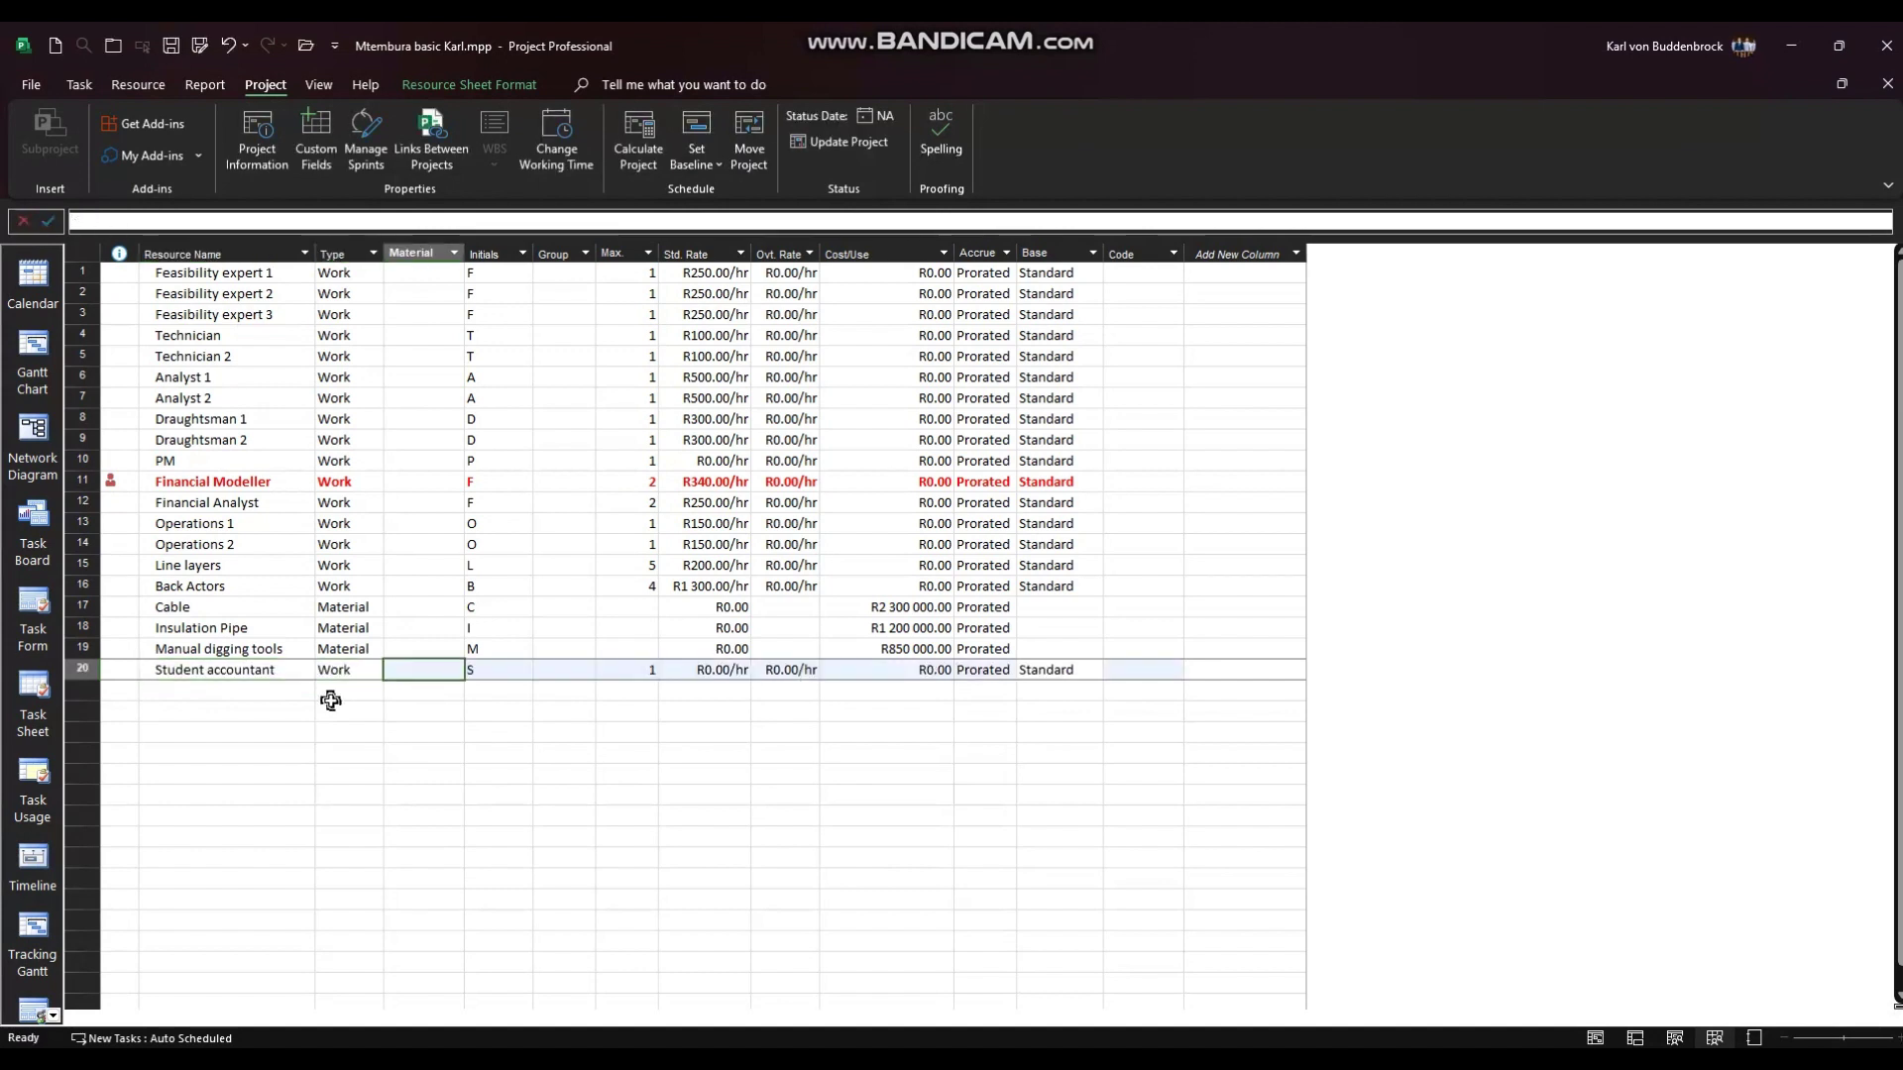
{"action": "type", "text": "50"}
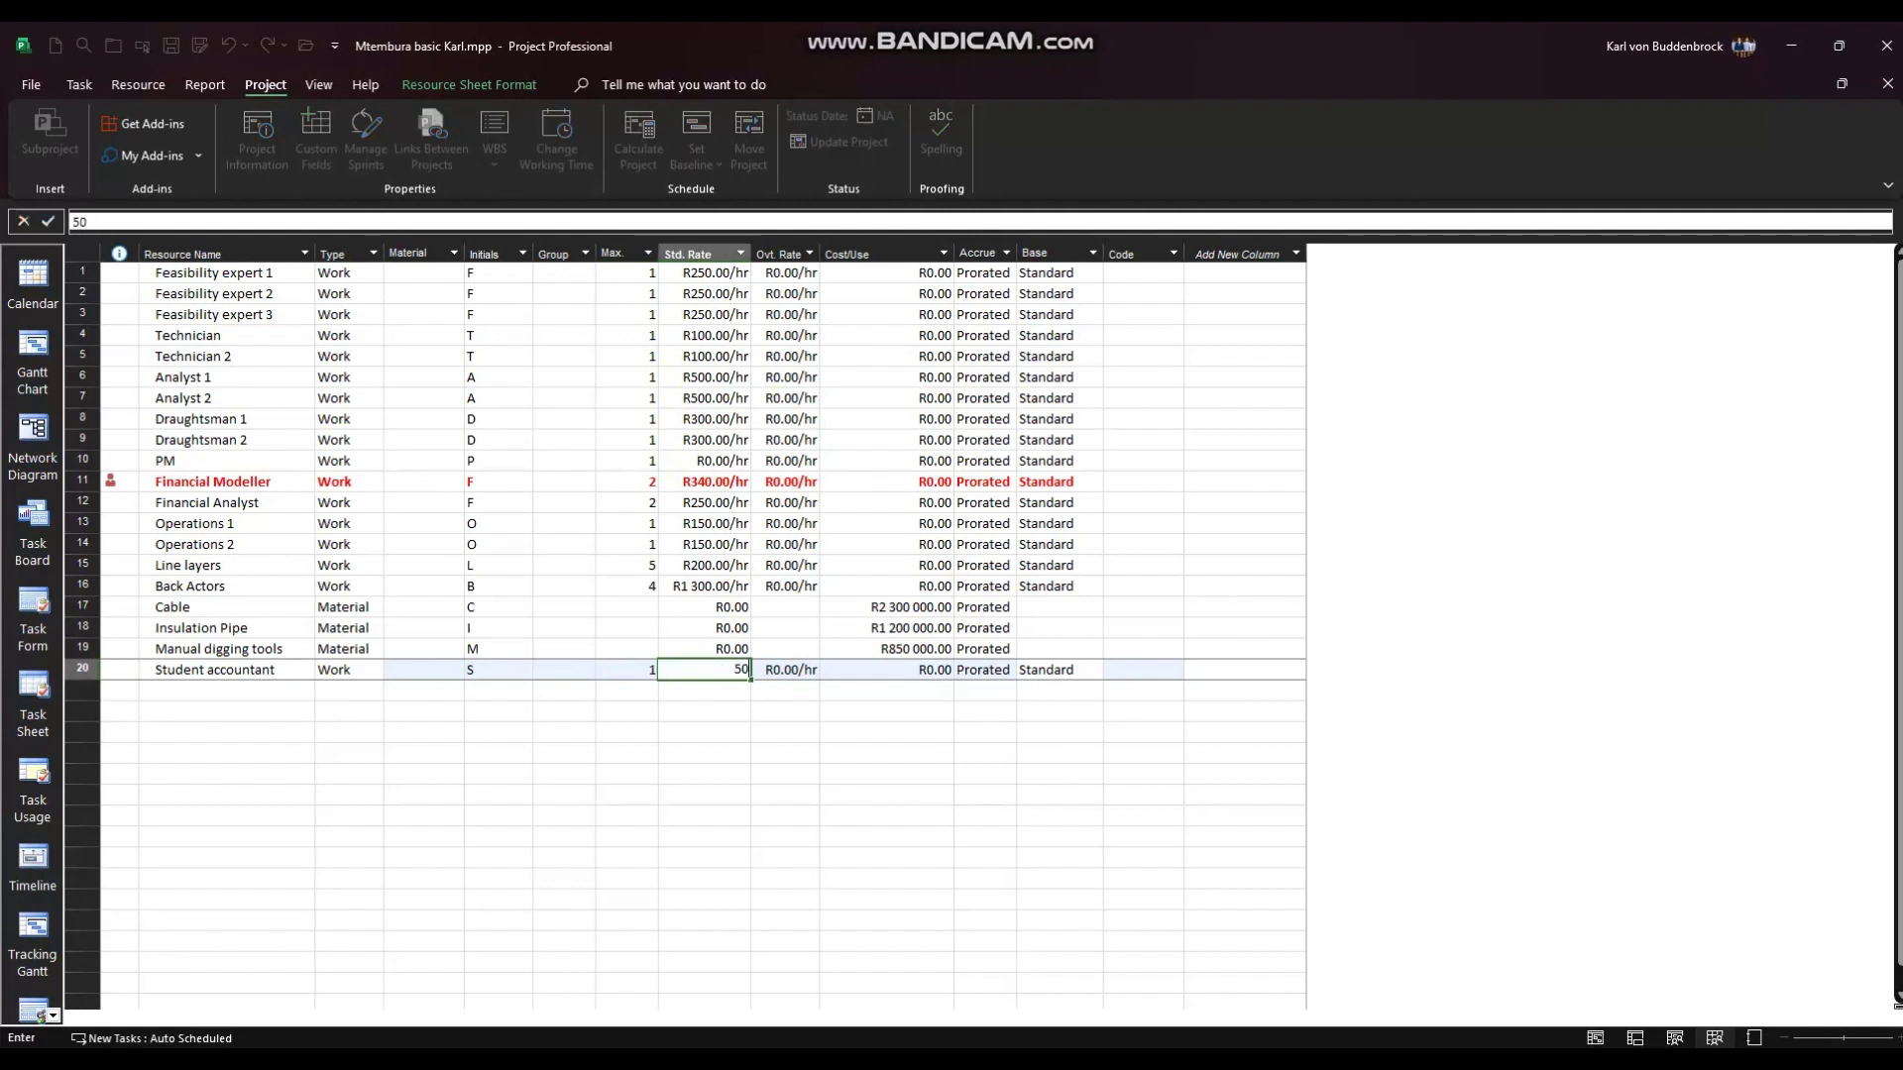
{"action": "key", "text": "Tab"}
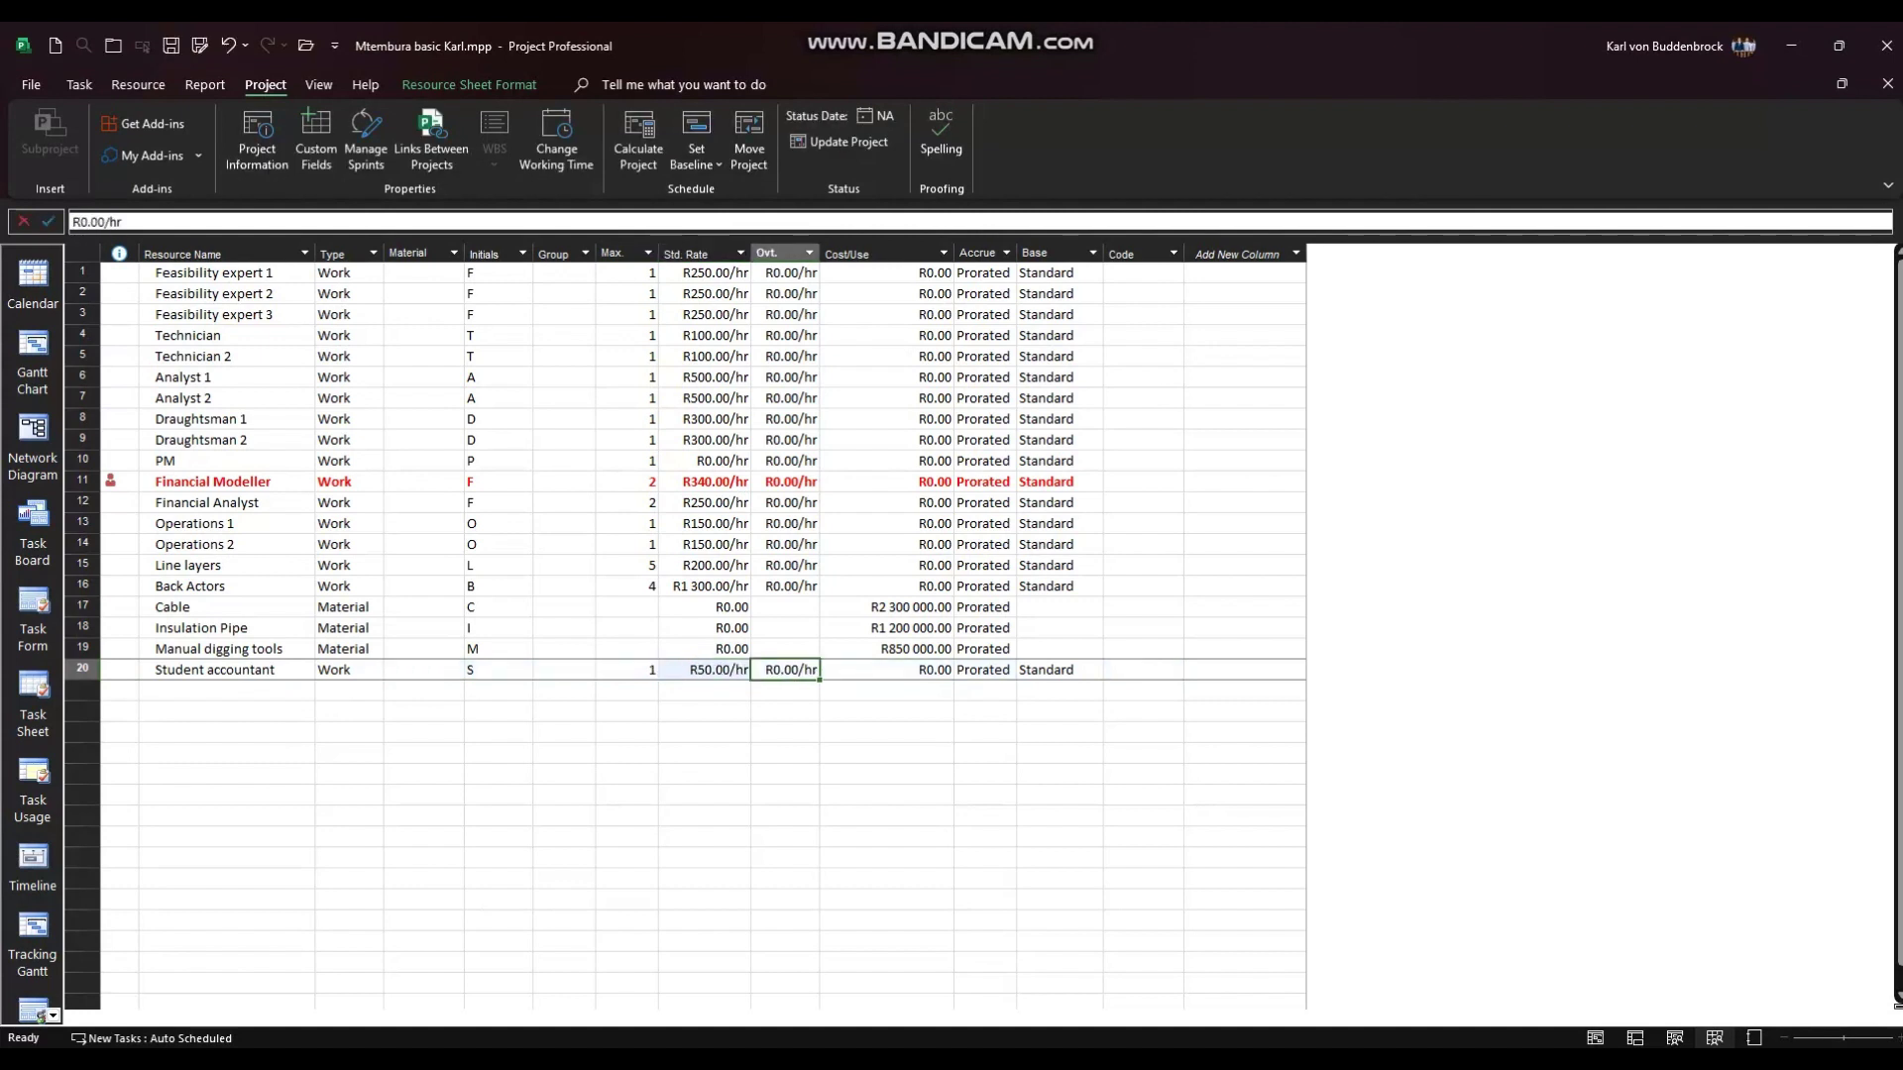
Check the Financial Closure assignment in the Gantt chart and set the Student accountant's maximum units to 2 in the resource sheet
{"action": "left_click", "coordinate": [40, 347]}
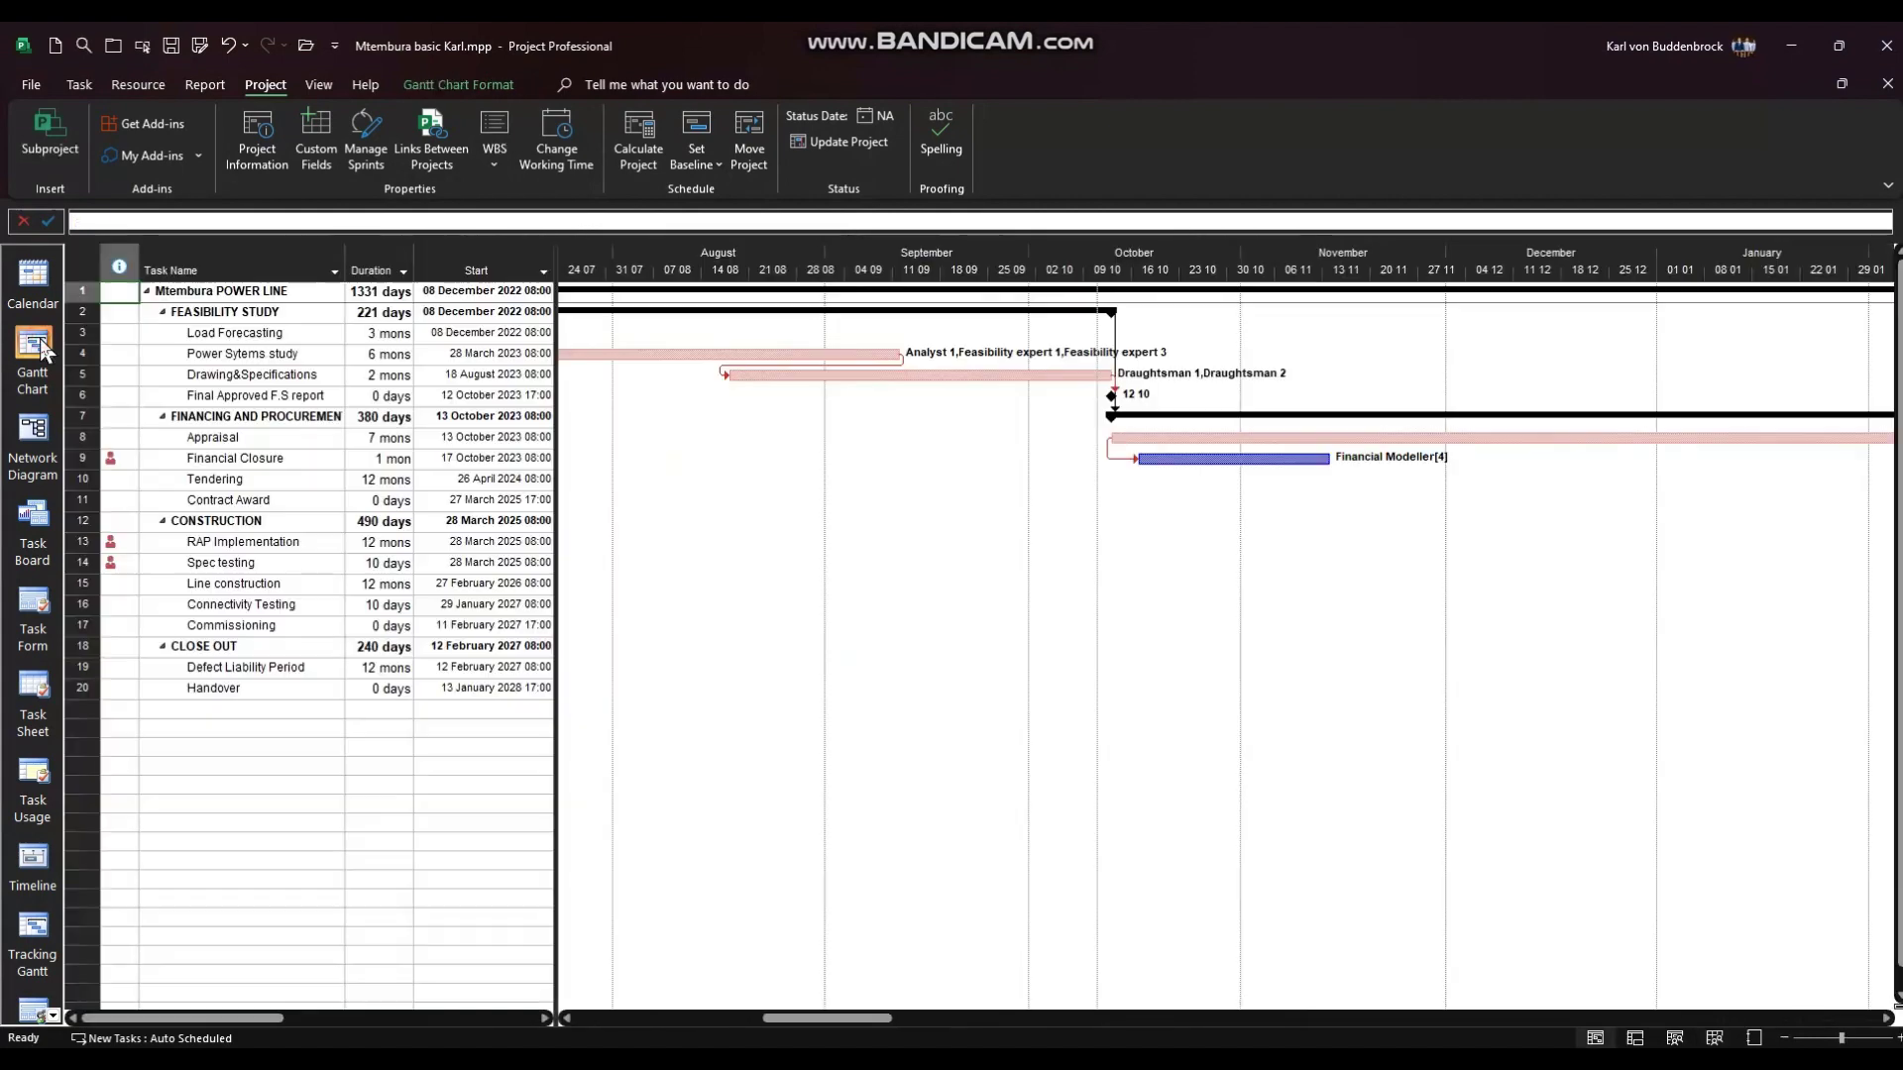
{"action": "left_click", "coordinate": [229, 462]}
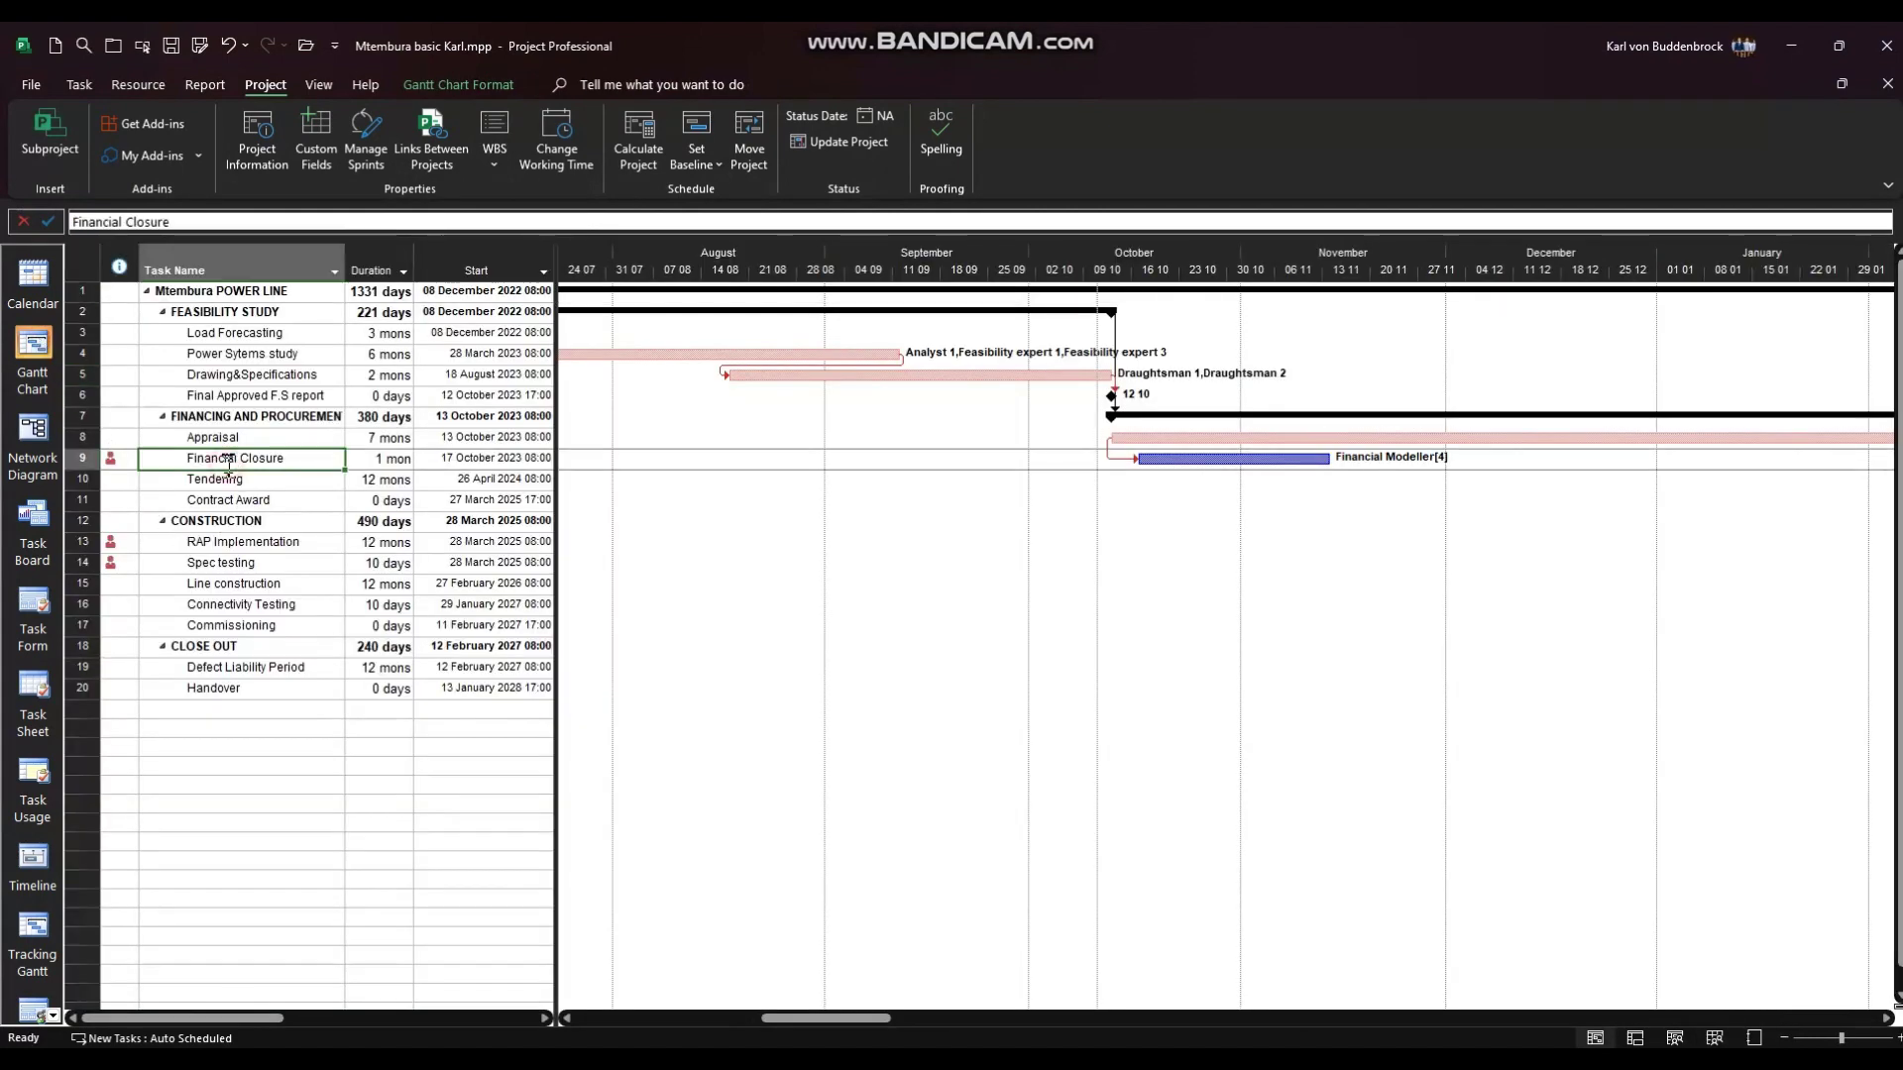
{"action": "left_click", "coordinate": [1395, 468]}
{"action": "left_click", "coordinate": [1713, 1037]}
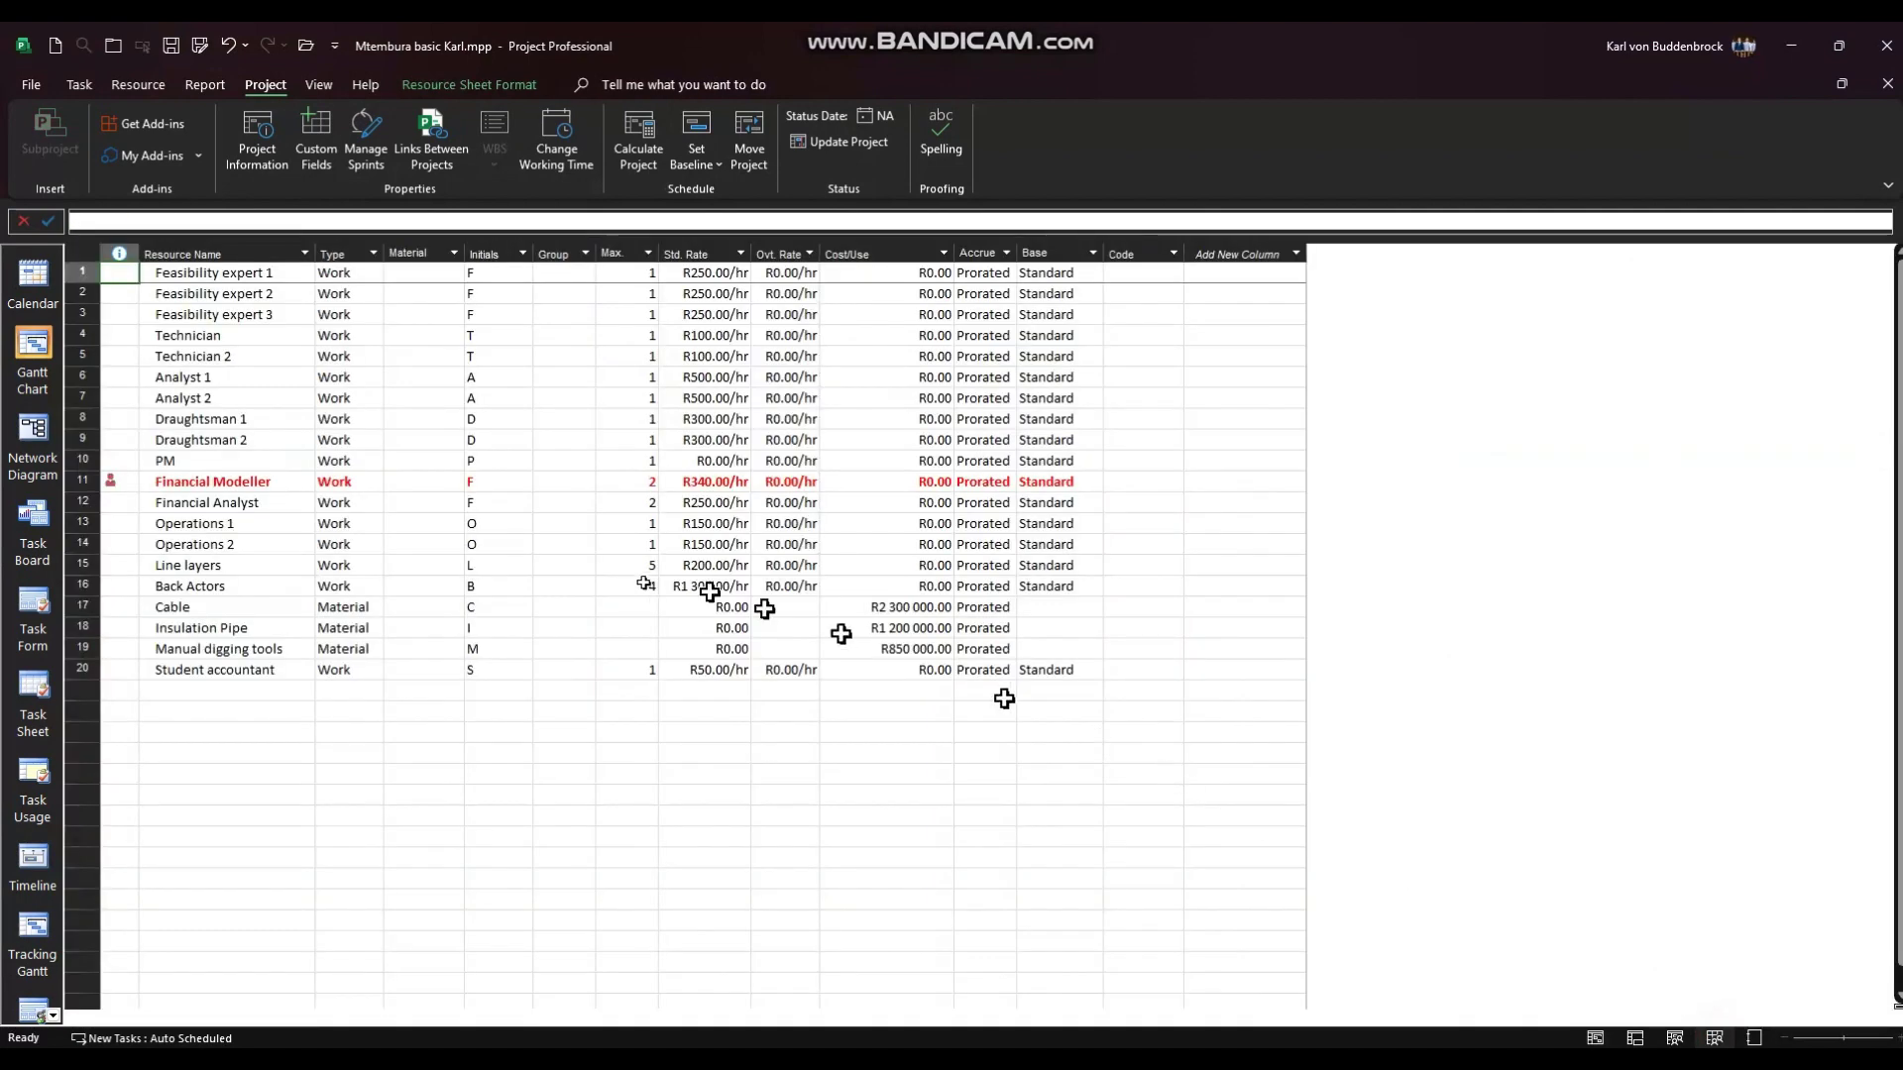
{"action": "left_click", "coordinate": [639, 670]}
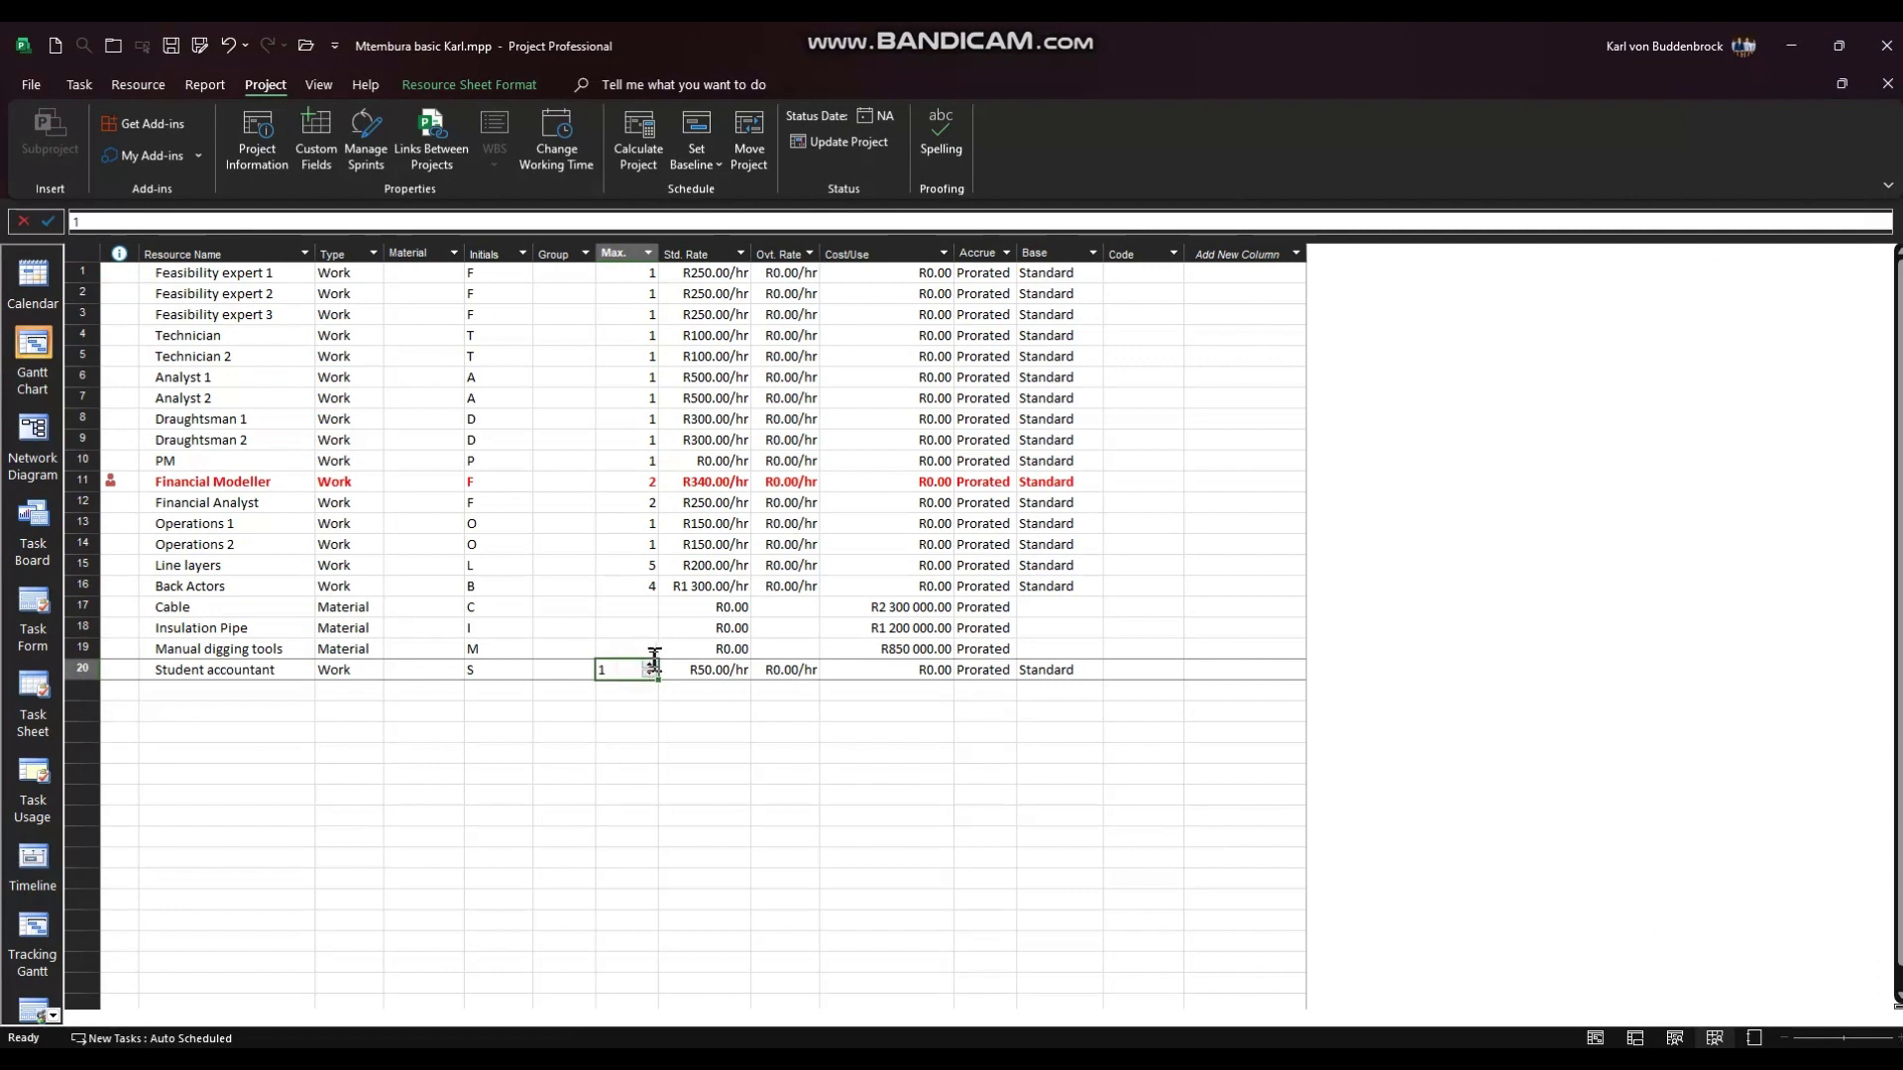
{"action": "left_click", "coordinate": [649, 666]}
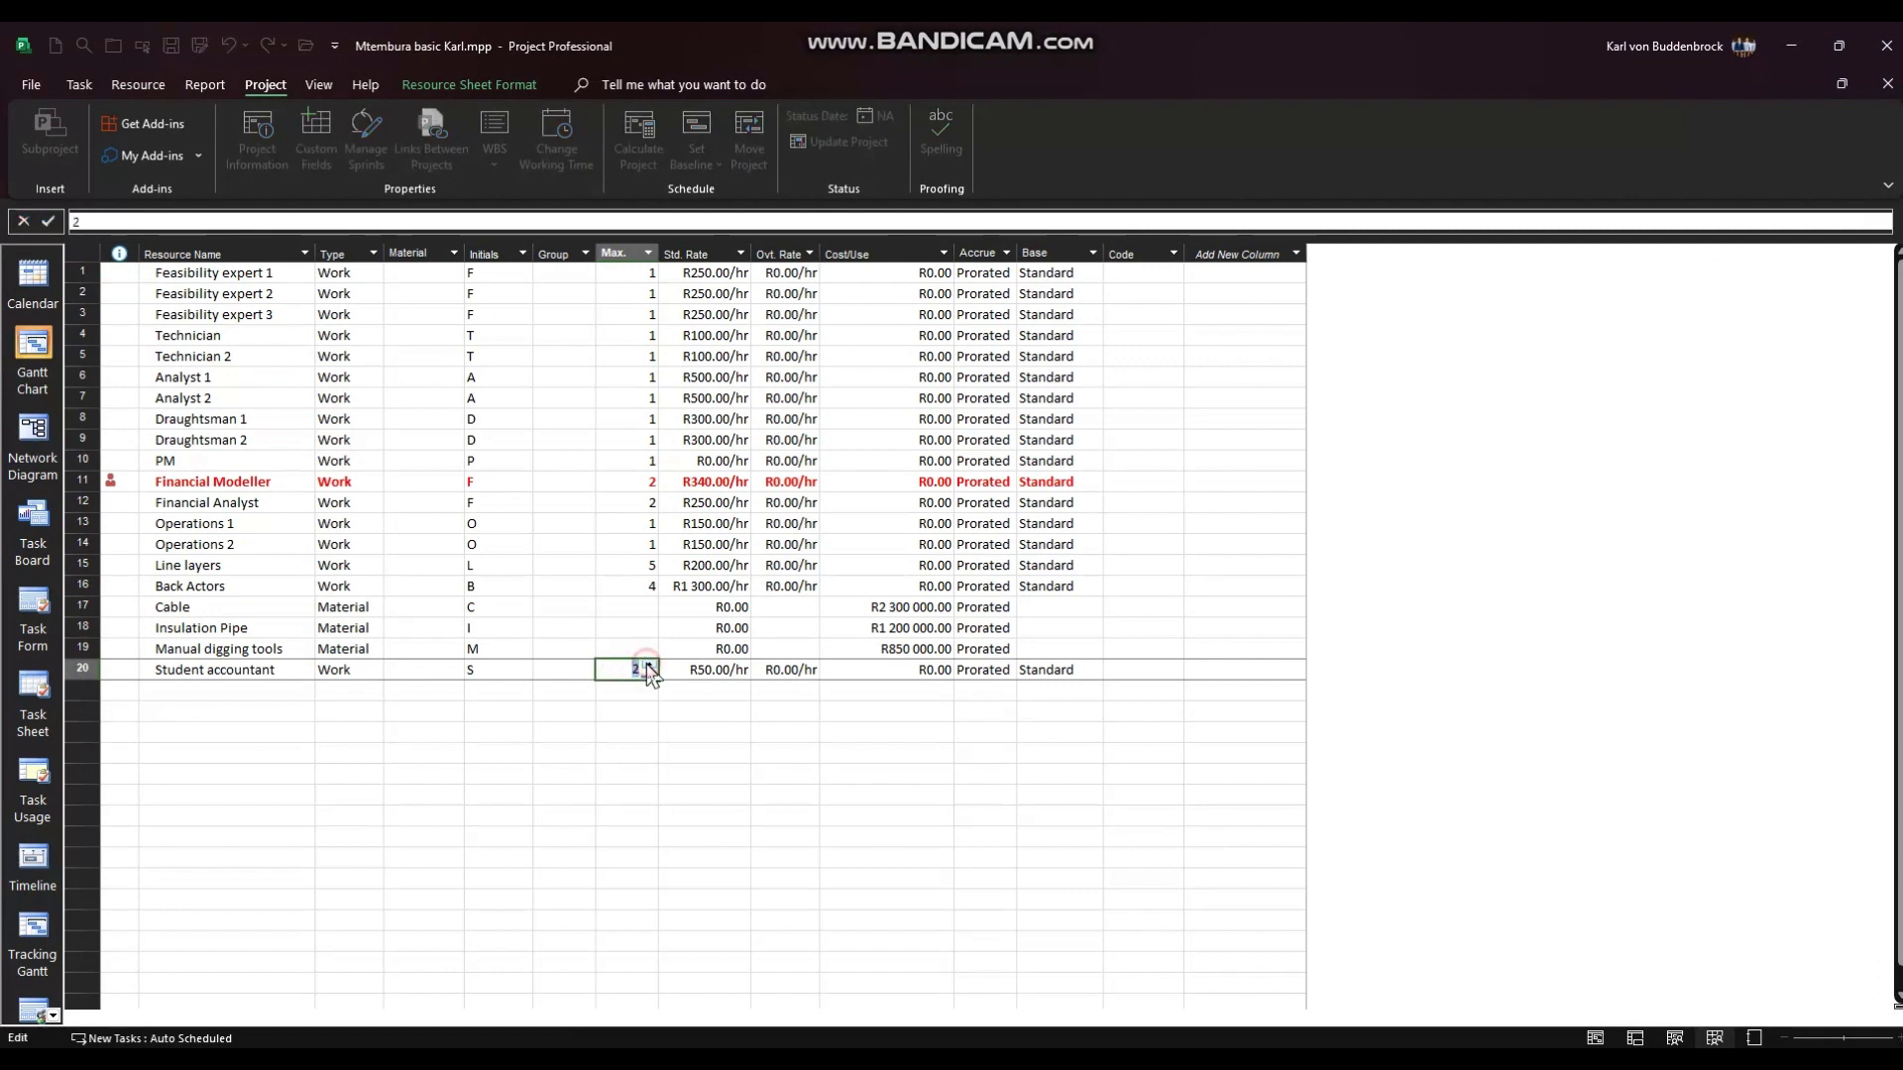
{"action": "left_click", "coordinate": [642, 486]}
{"action": "left_click", "coordinate": [610, 670]}
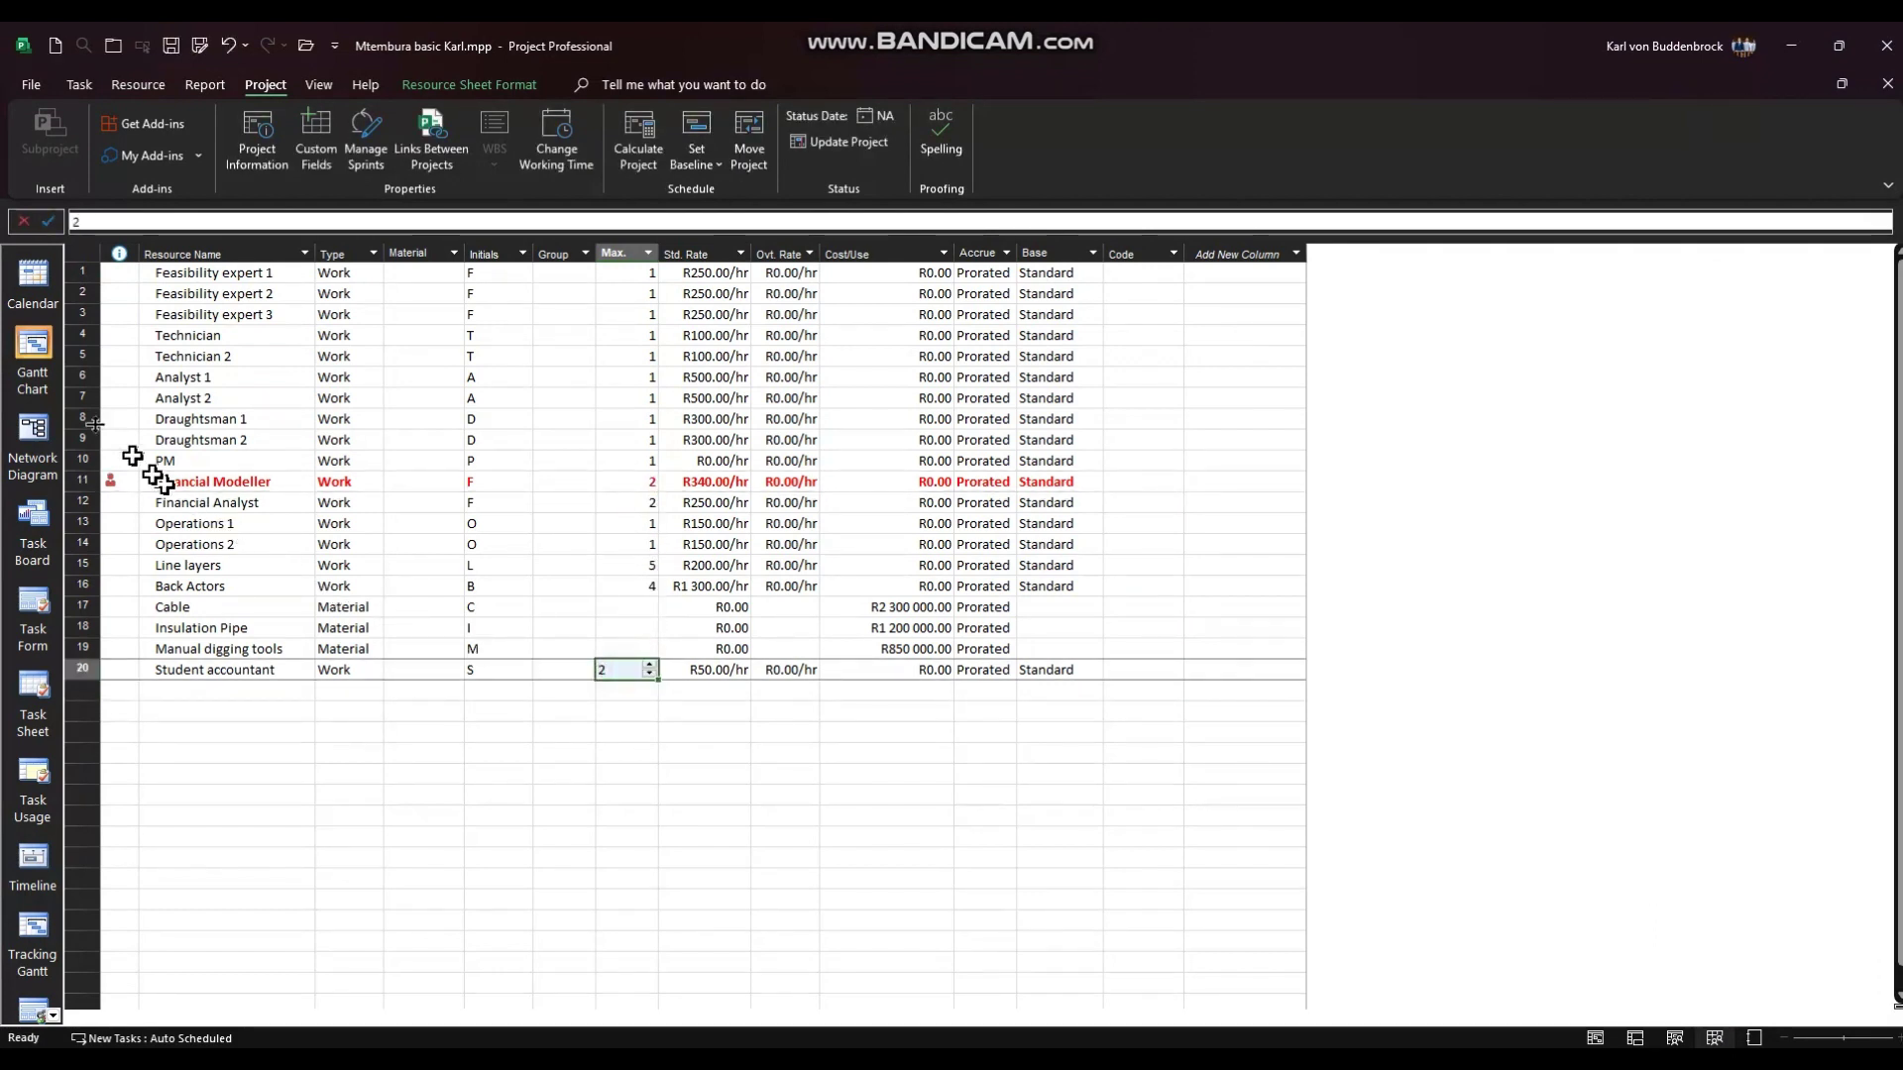
Examine the Financial Closure and RAP Implementation tasks on the Gantt chart and consult the manual's schedule-change instructions
{"action": "left_click", "coordinate": [48, 353]}
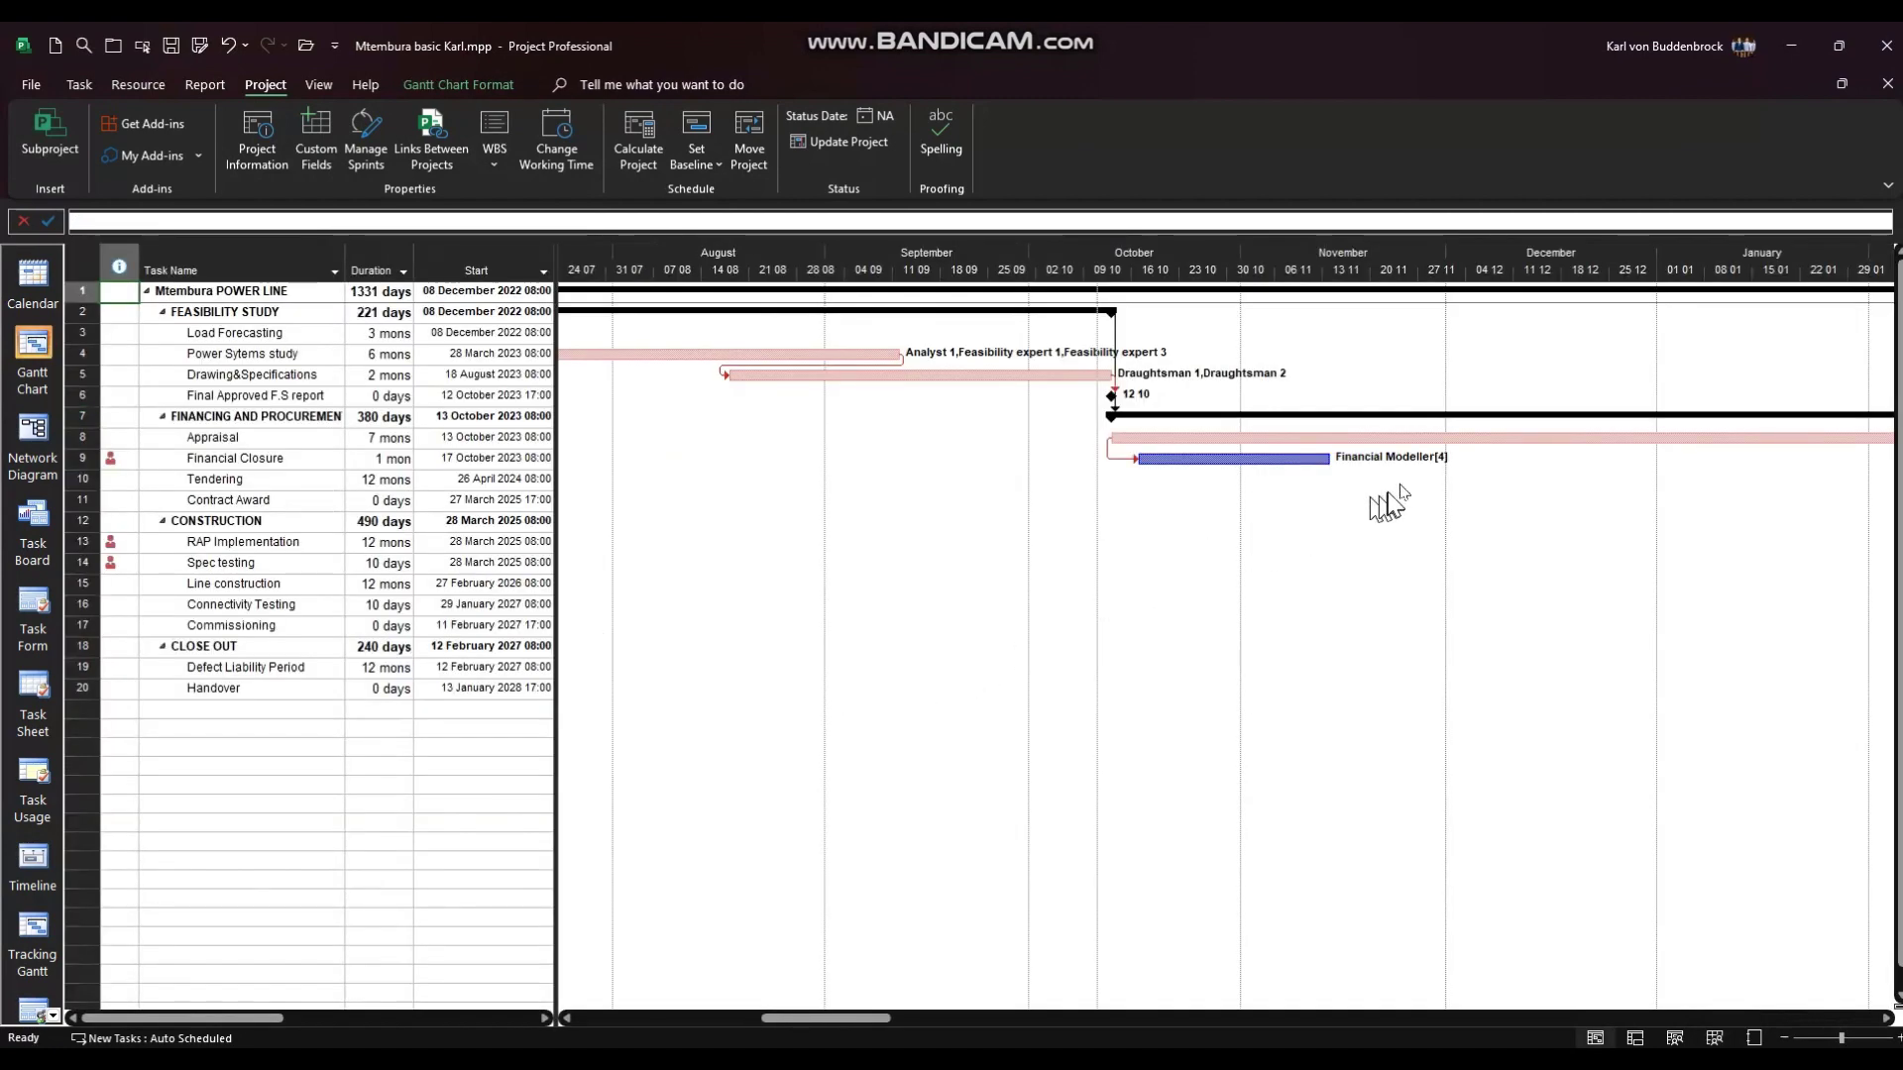
{"action": "left_click", "coordinate": [1439, 462]}
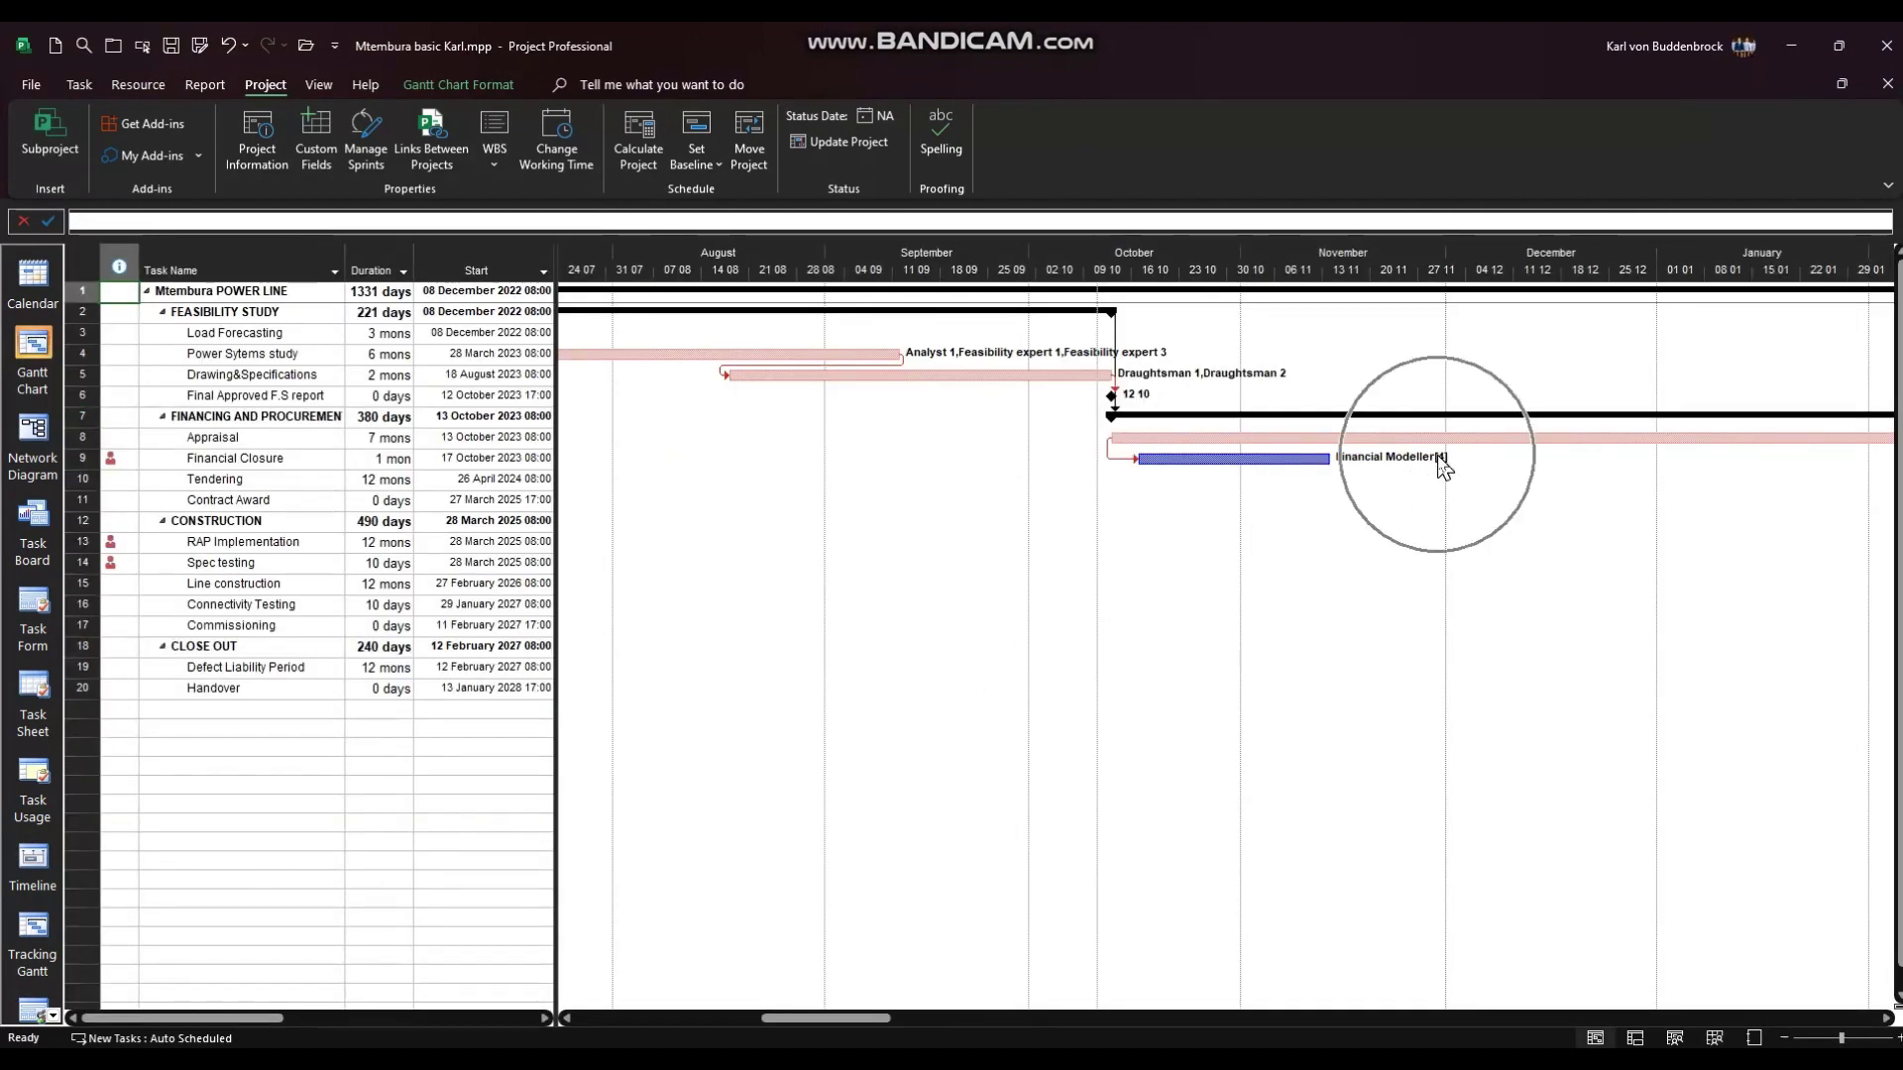
{"action": "left_click", "coordinate": [253, 543]}
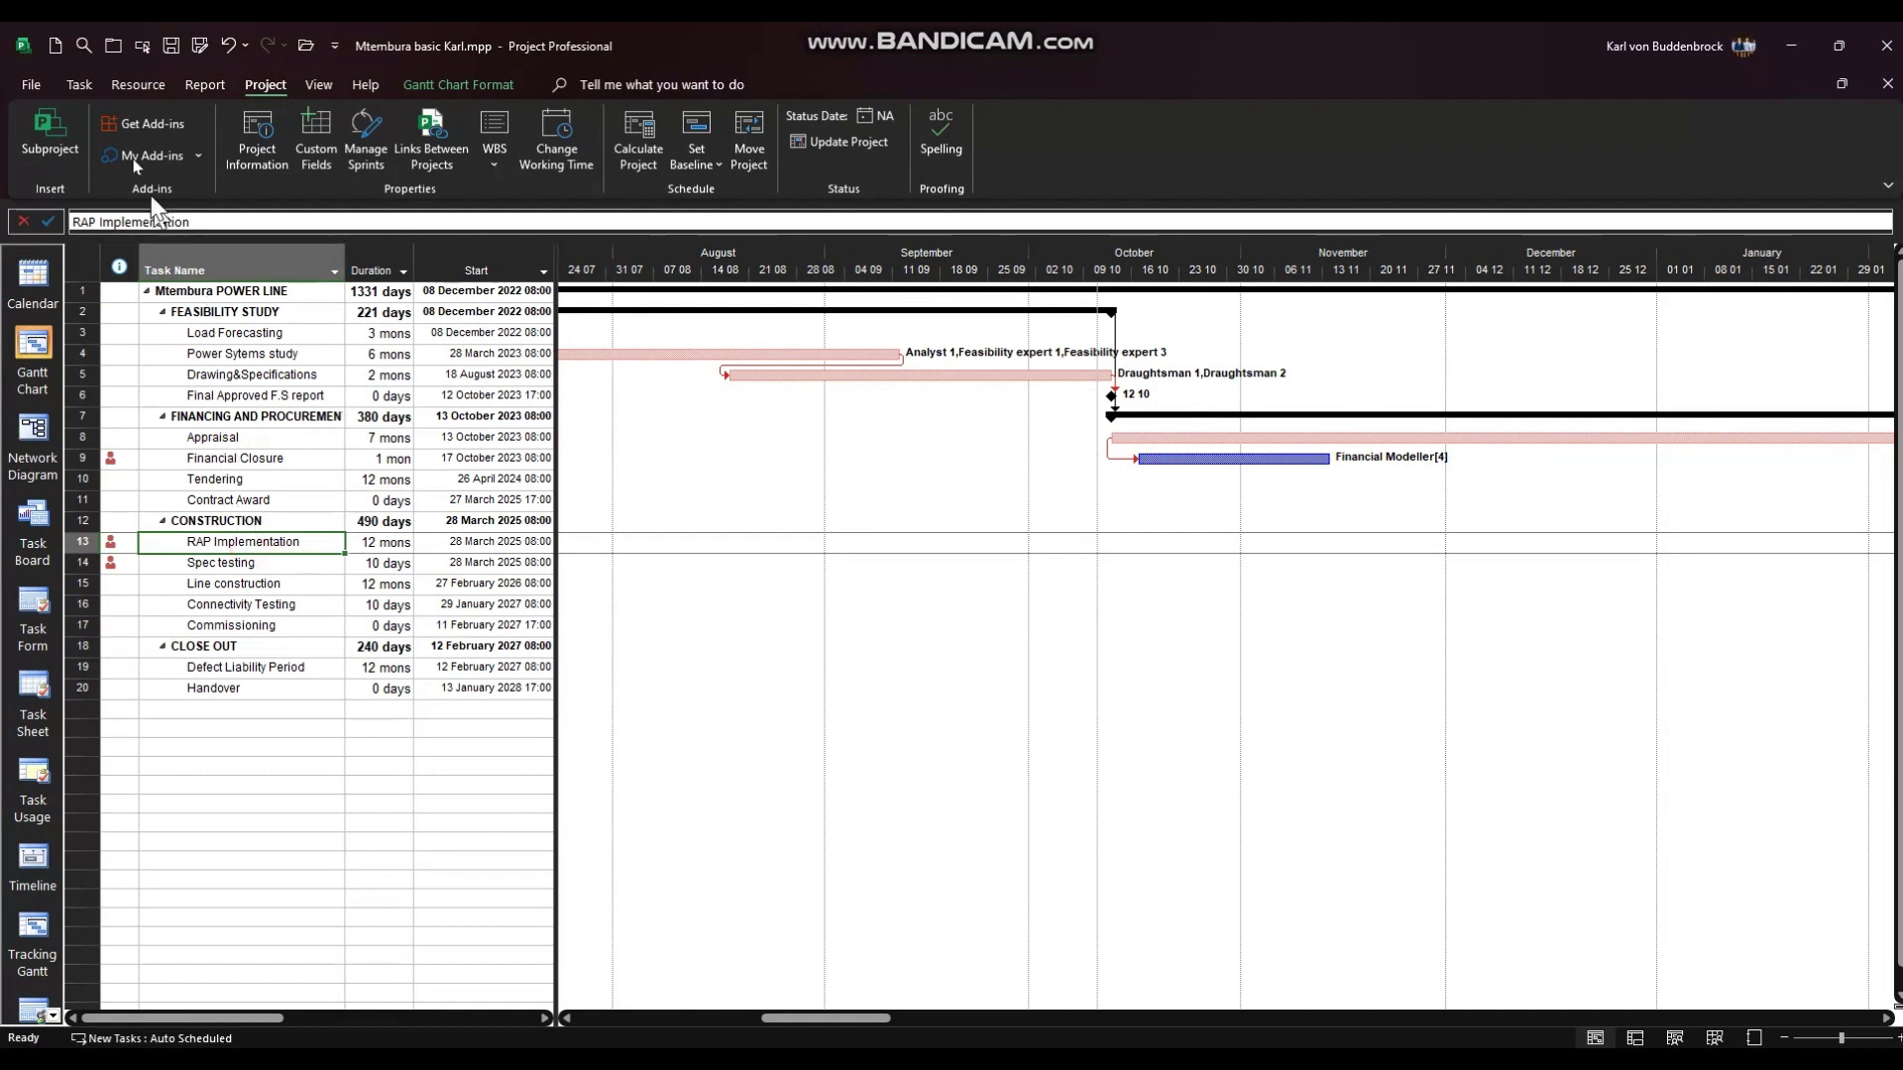
{"action": "left_click", "coordinate": [79, 86]}
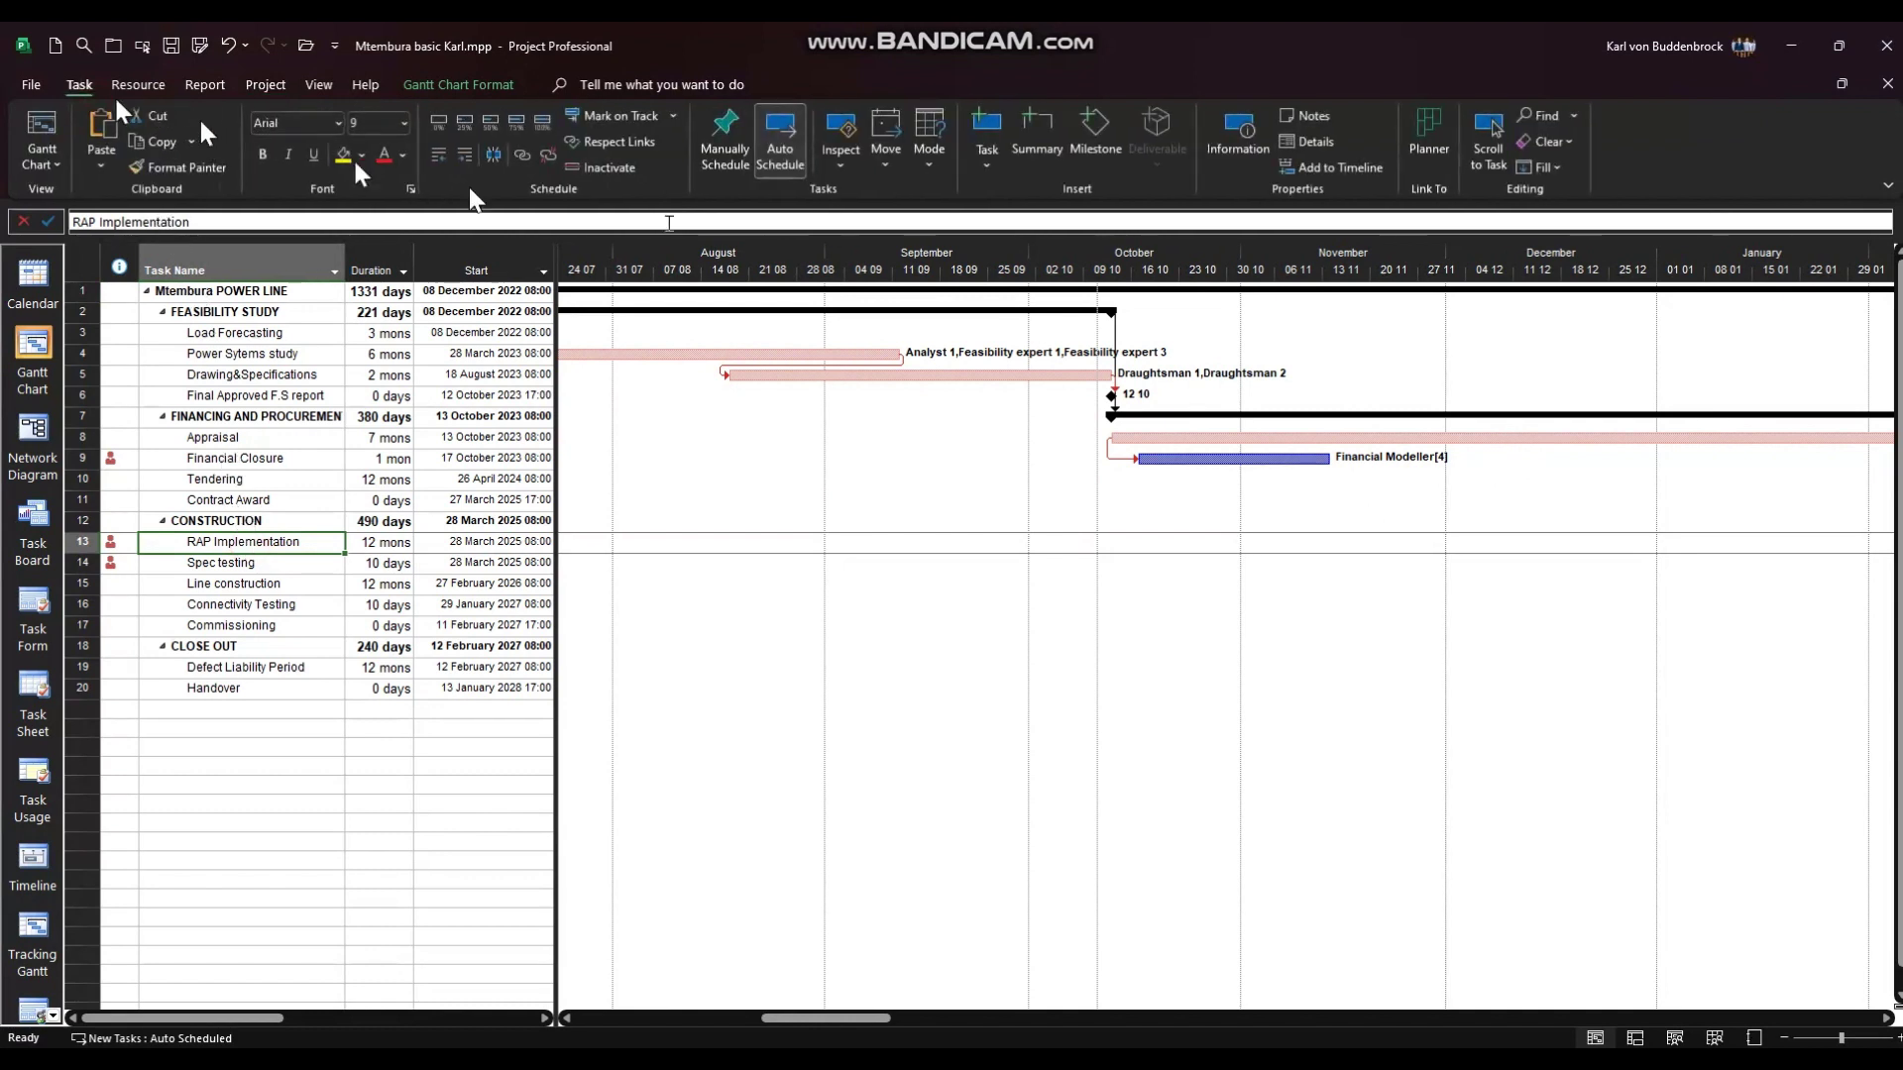
{"action": "left_click", "coordinate": [1487, 139]}
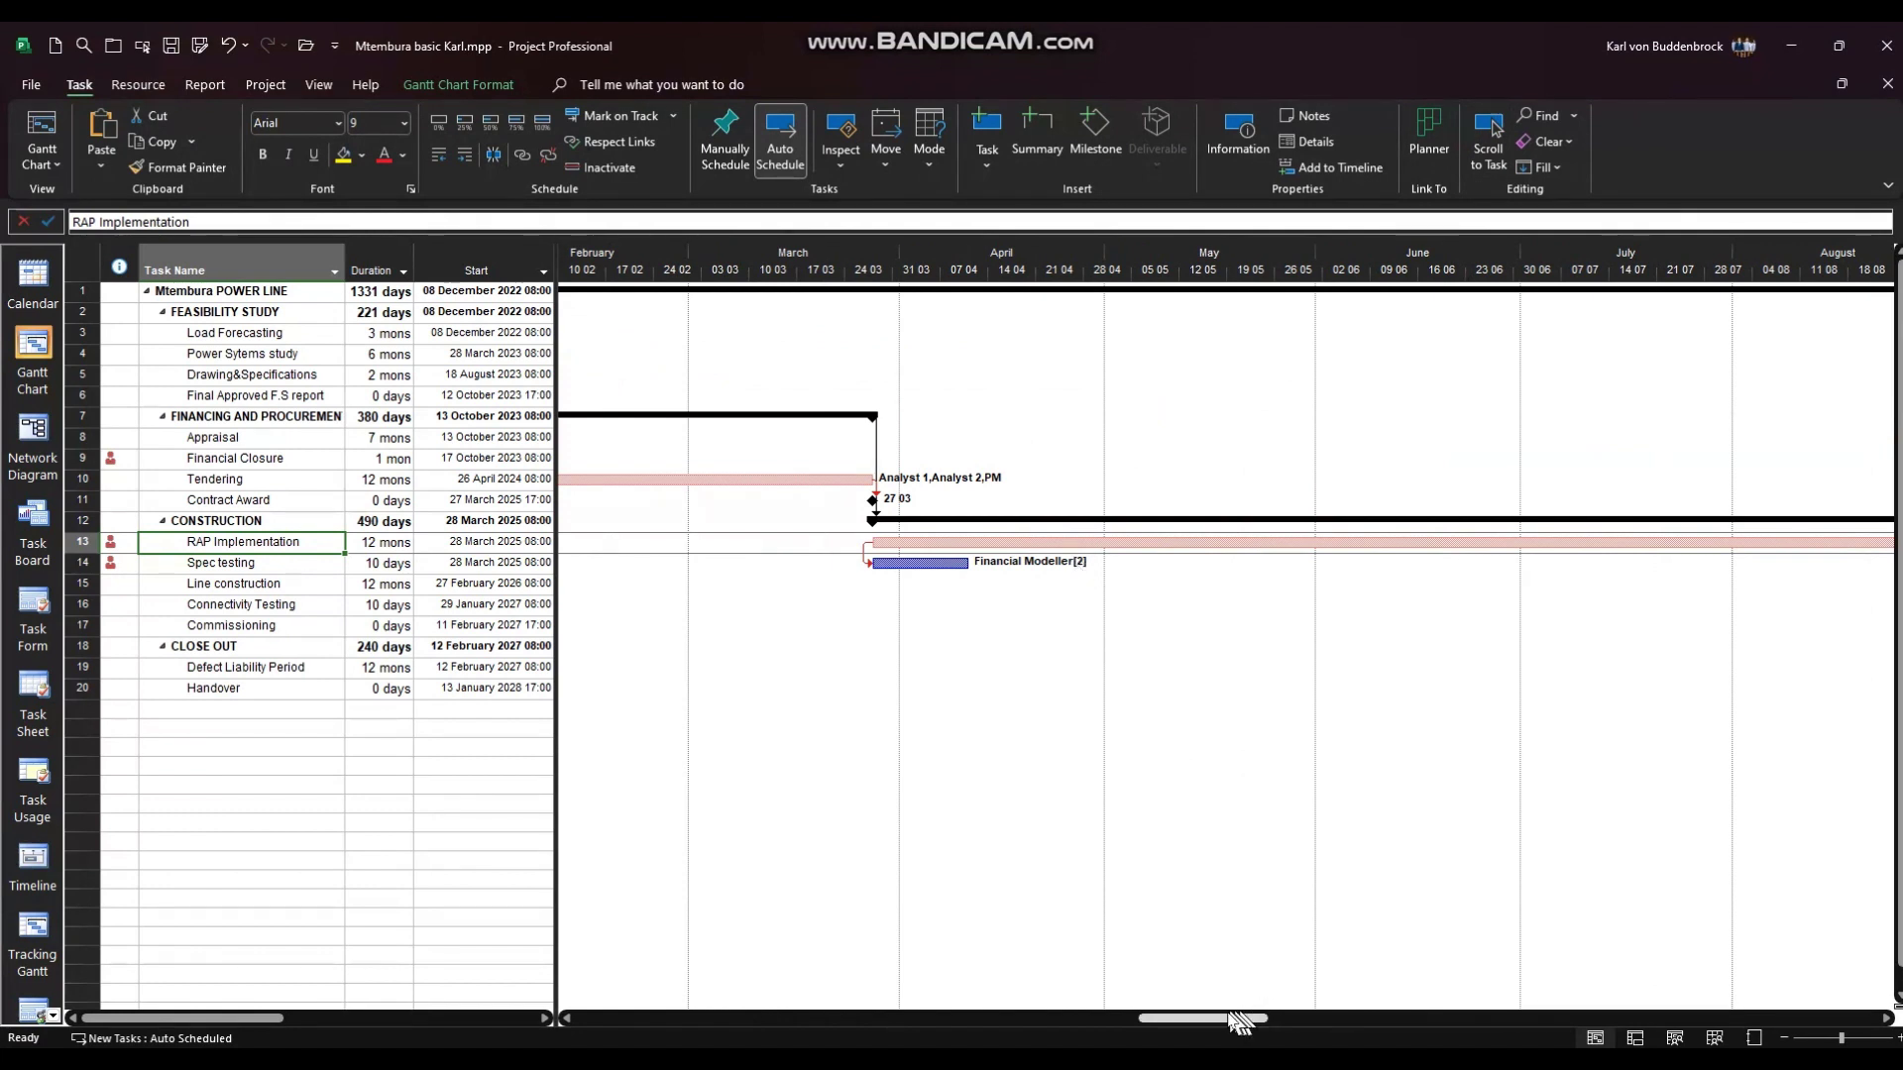
{"action": "left_click_drag", "start_coordinate": [1217, 1019], "coordinate": [1452, 1026]}
{"action": "left_click", "coordinate": [1491, 129]}
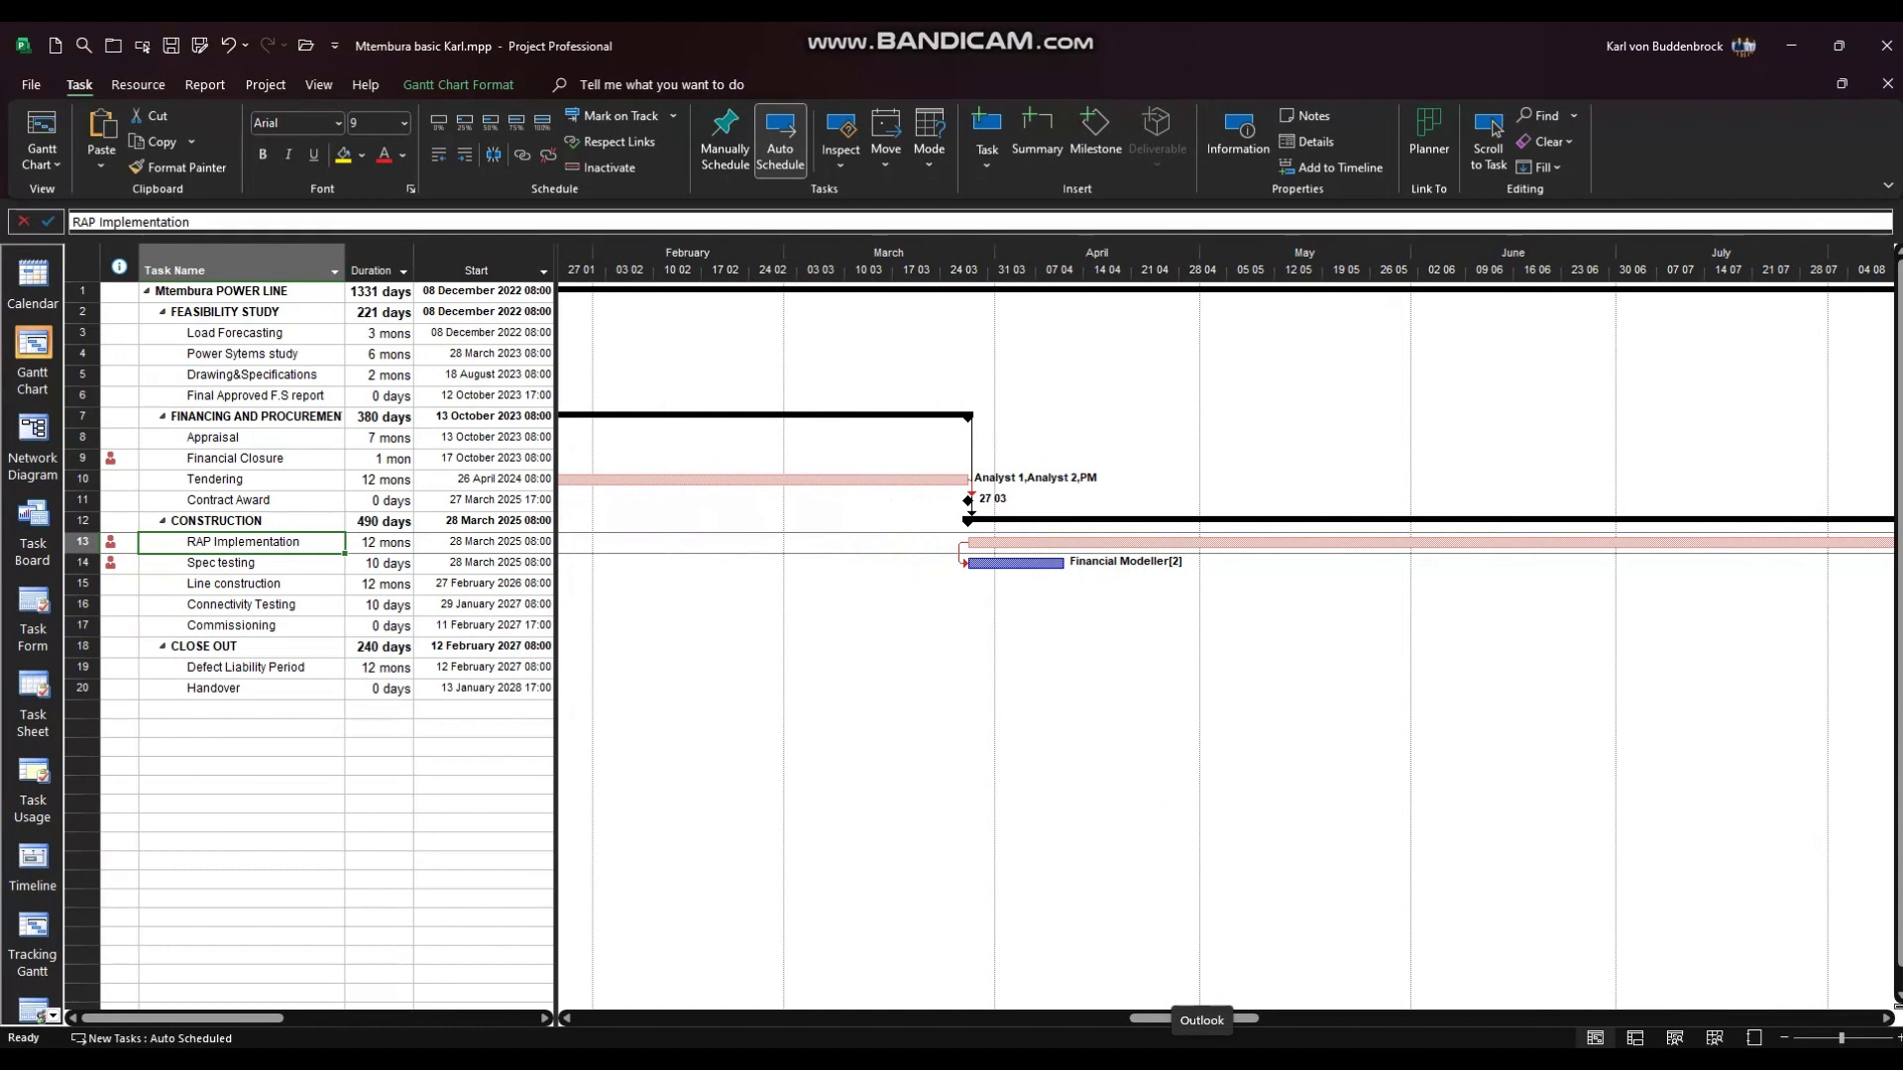
{"action": "left_click", "coordinate": [1349, 1059]}
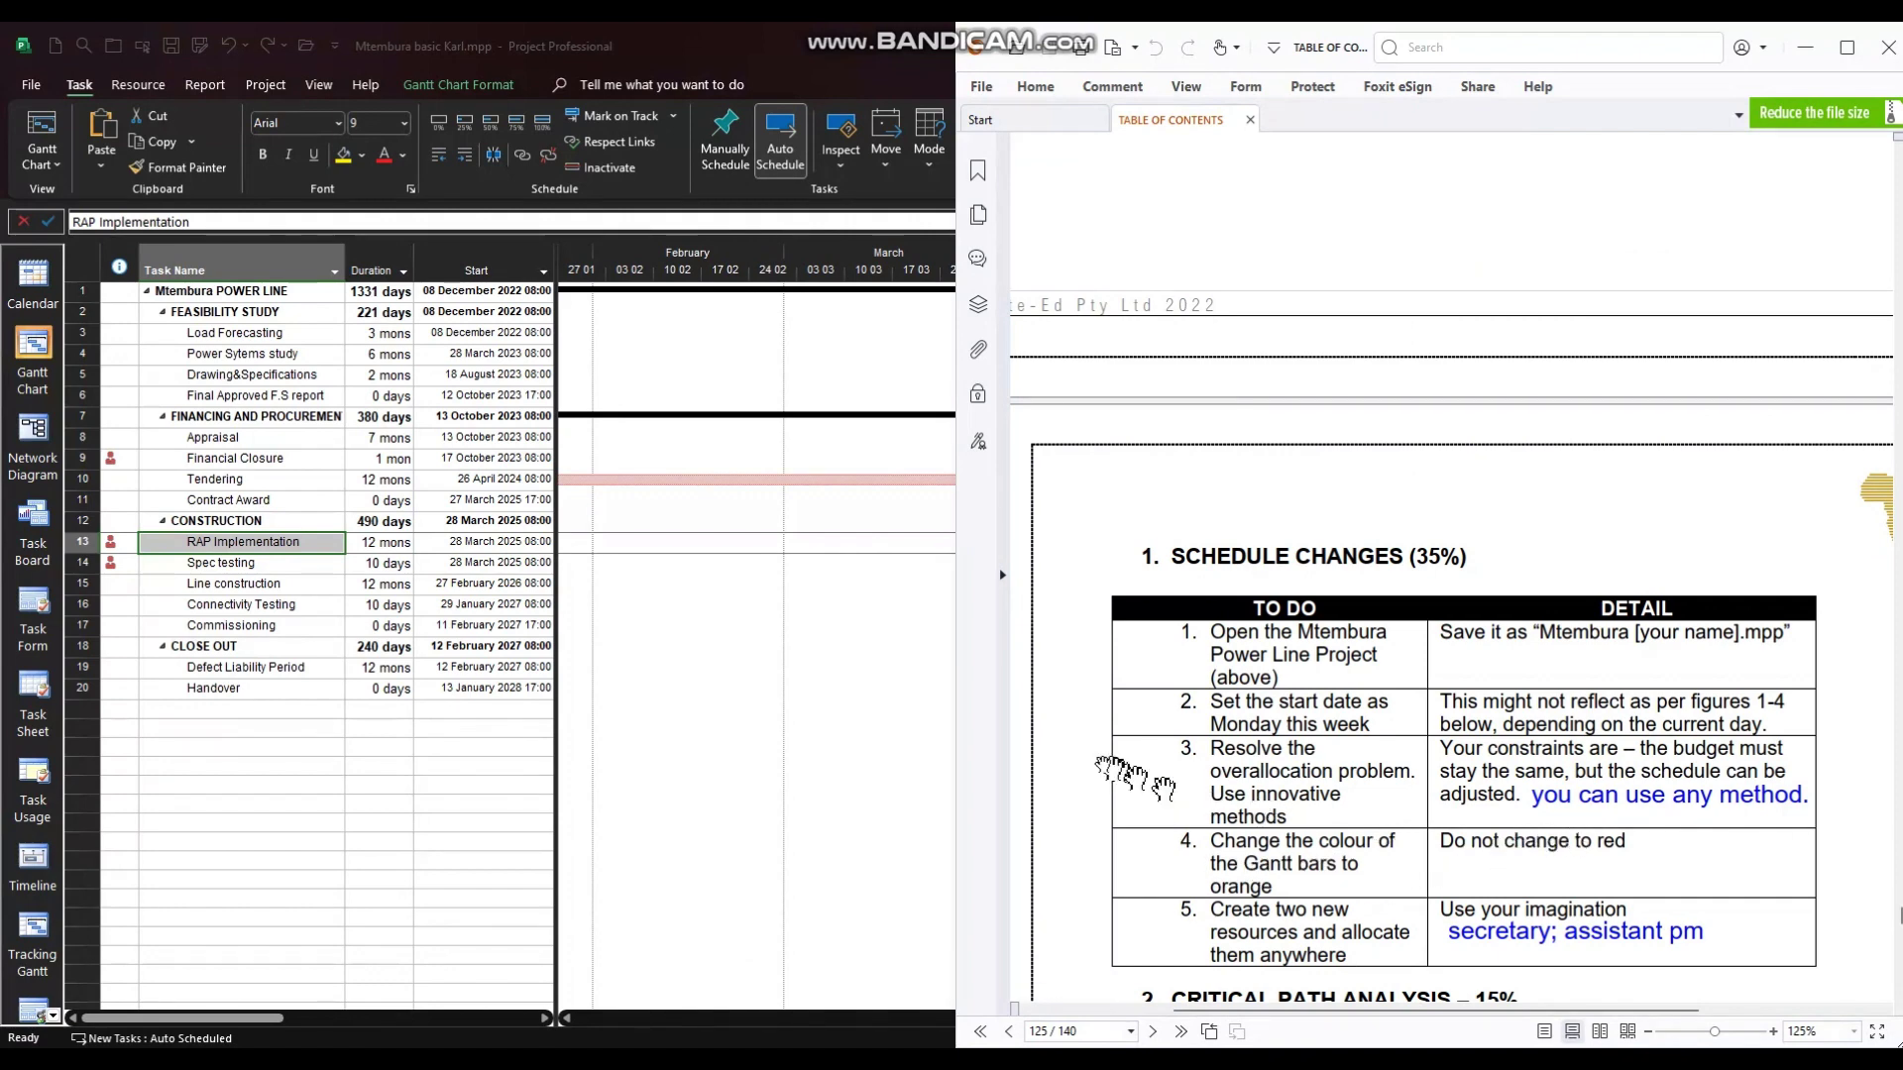
{"action": "left_click", "coordinate": [808, 738]}
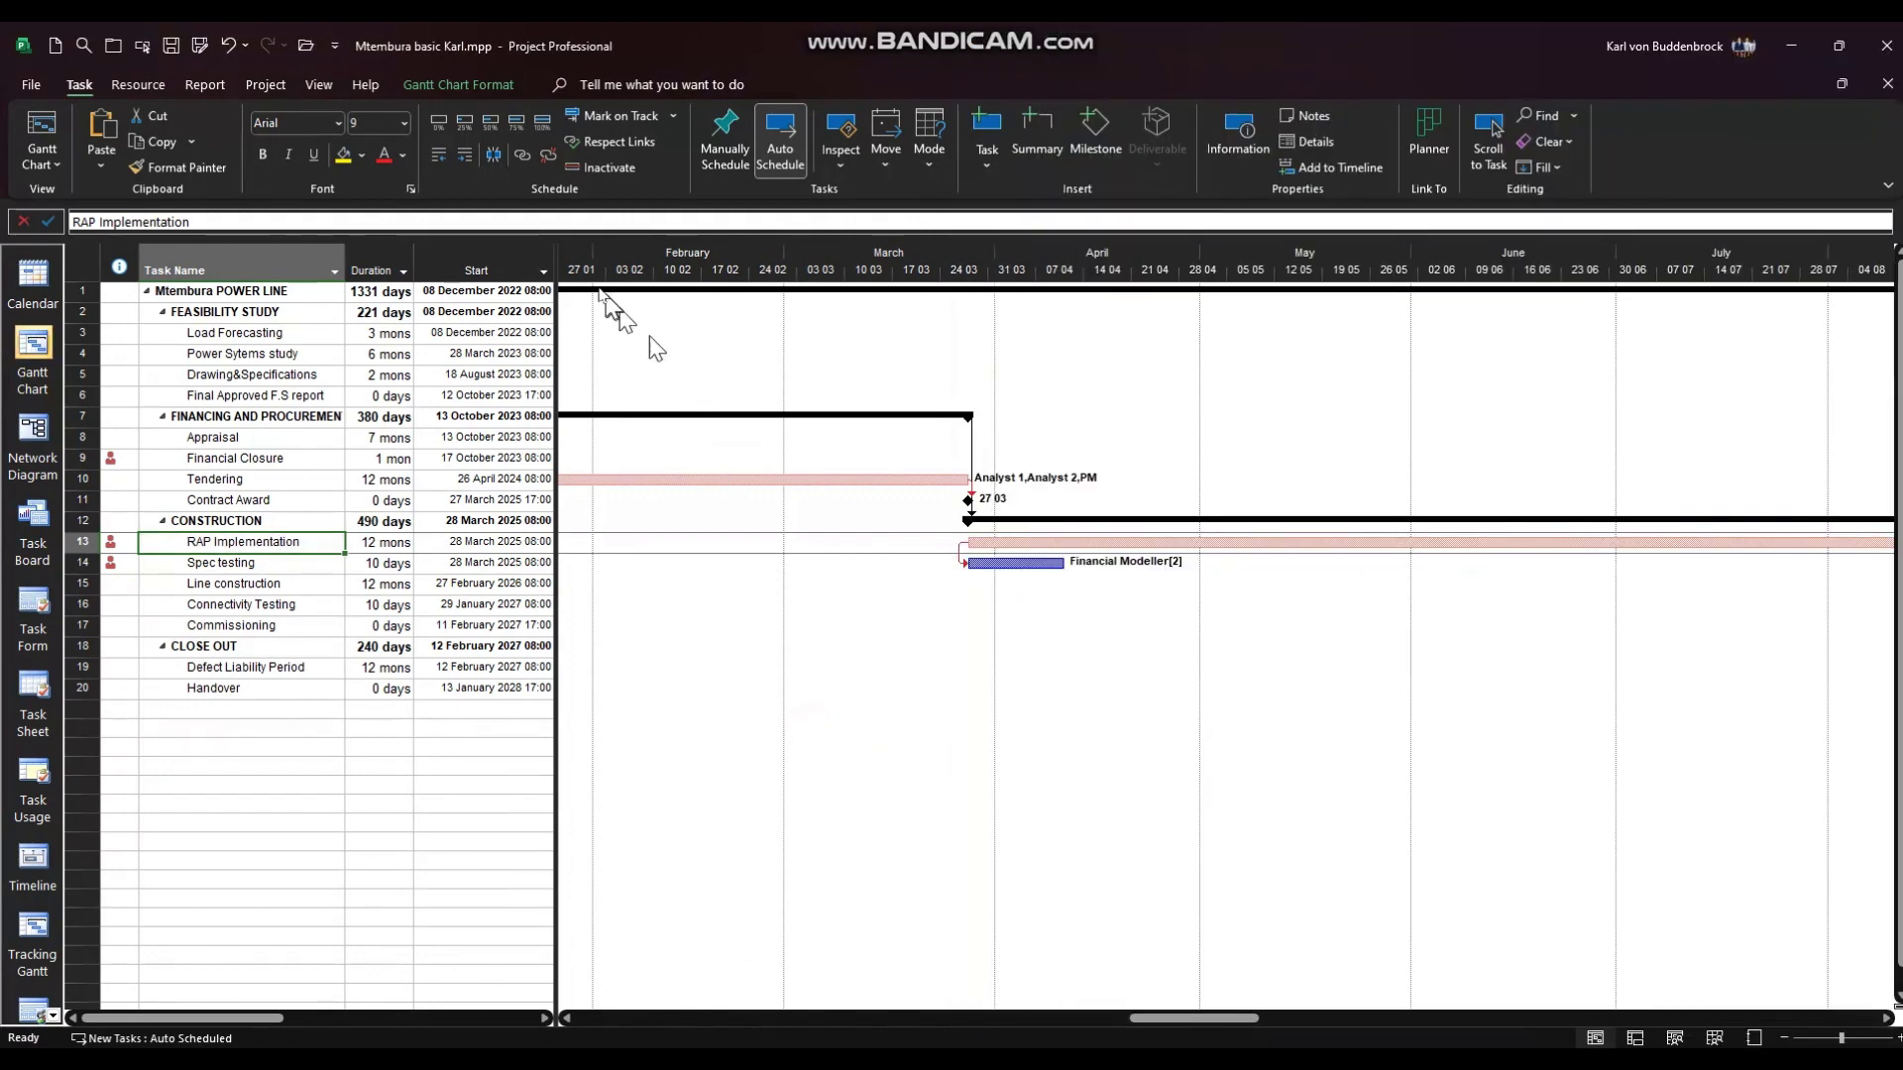
Turn off critical-task highlighting in the Gantt chart and view its bar style settings without changing them
{"action": "left_click", "coordinate": [459, 87]}
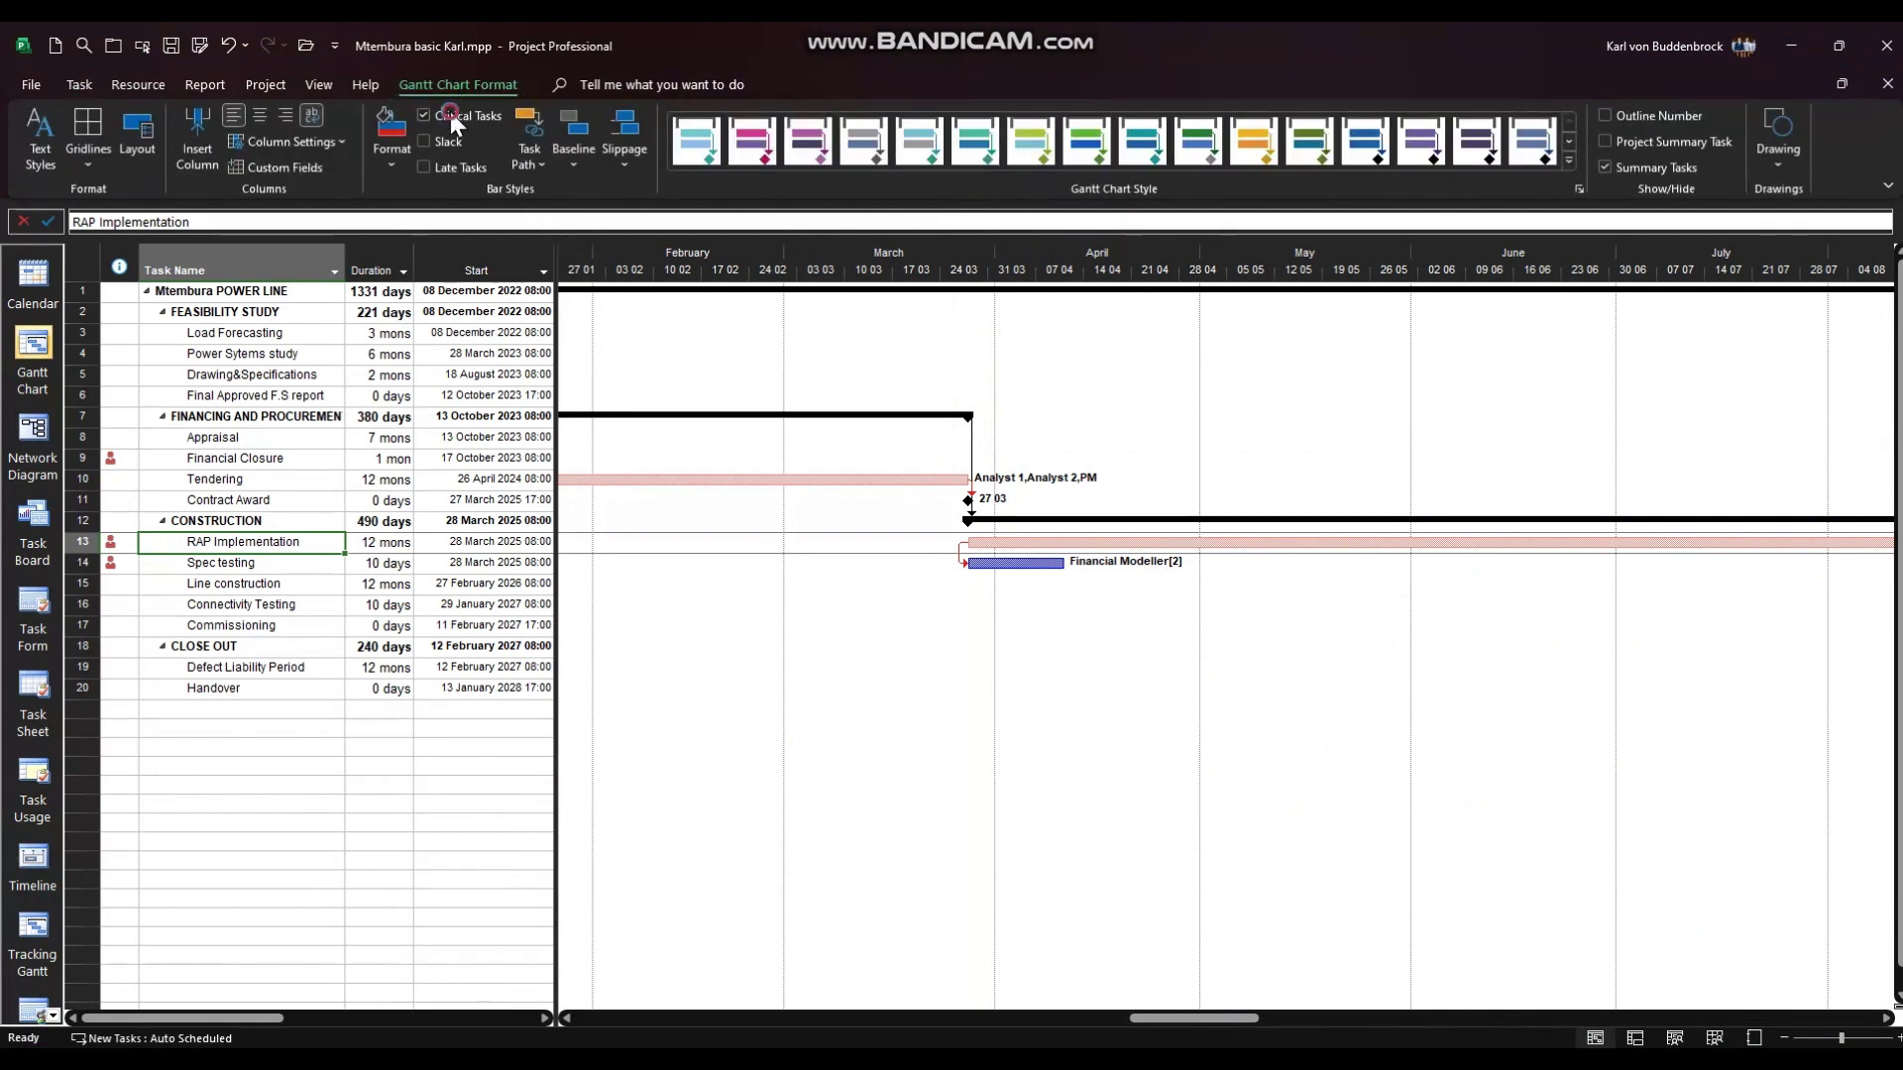
{"action": "left_click", "coordinate": [451, 115]}
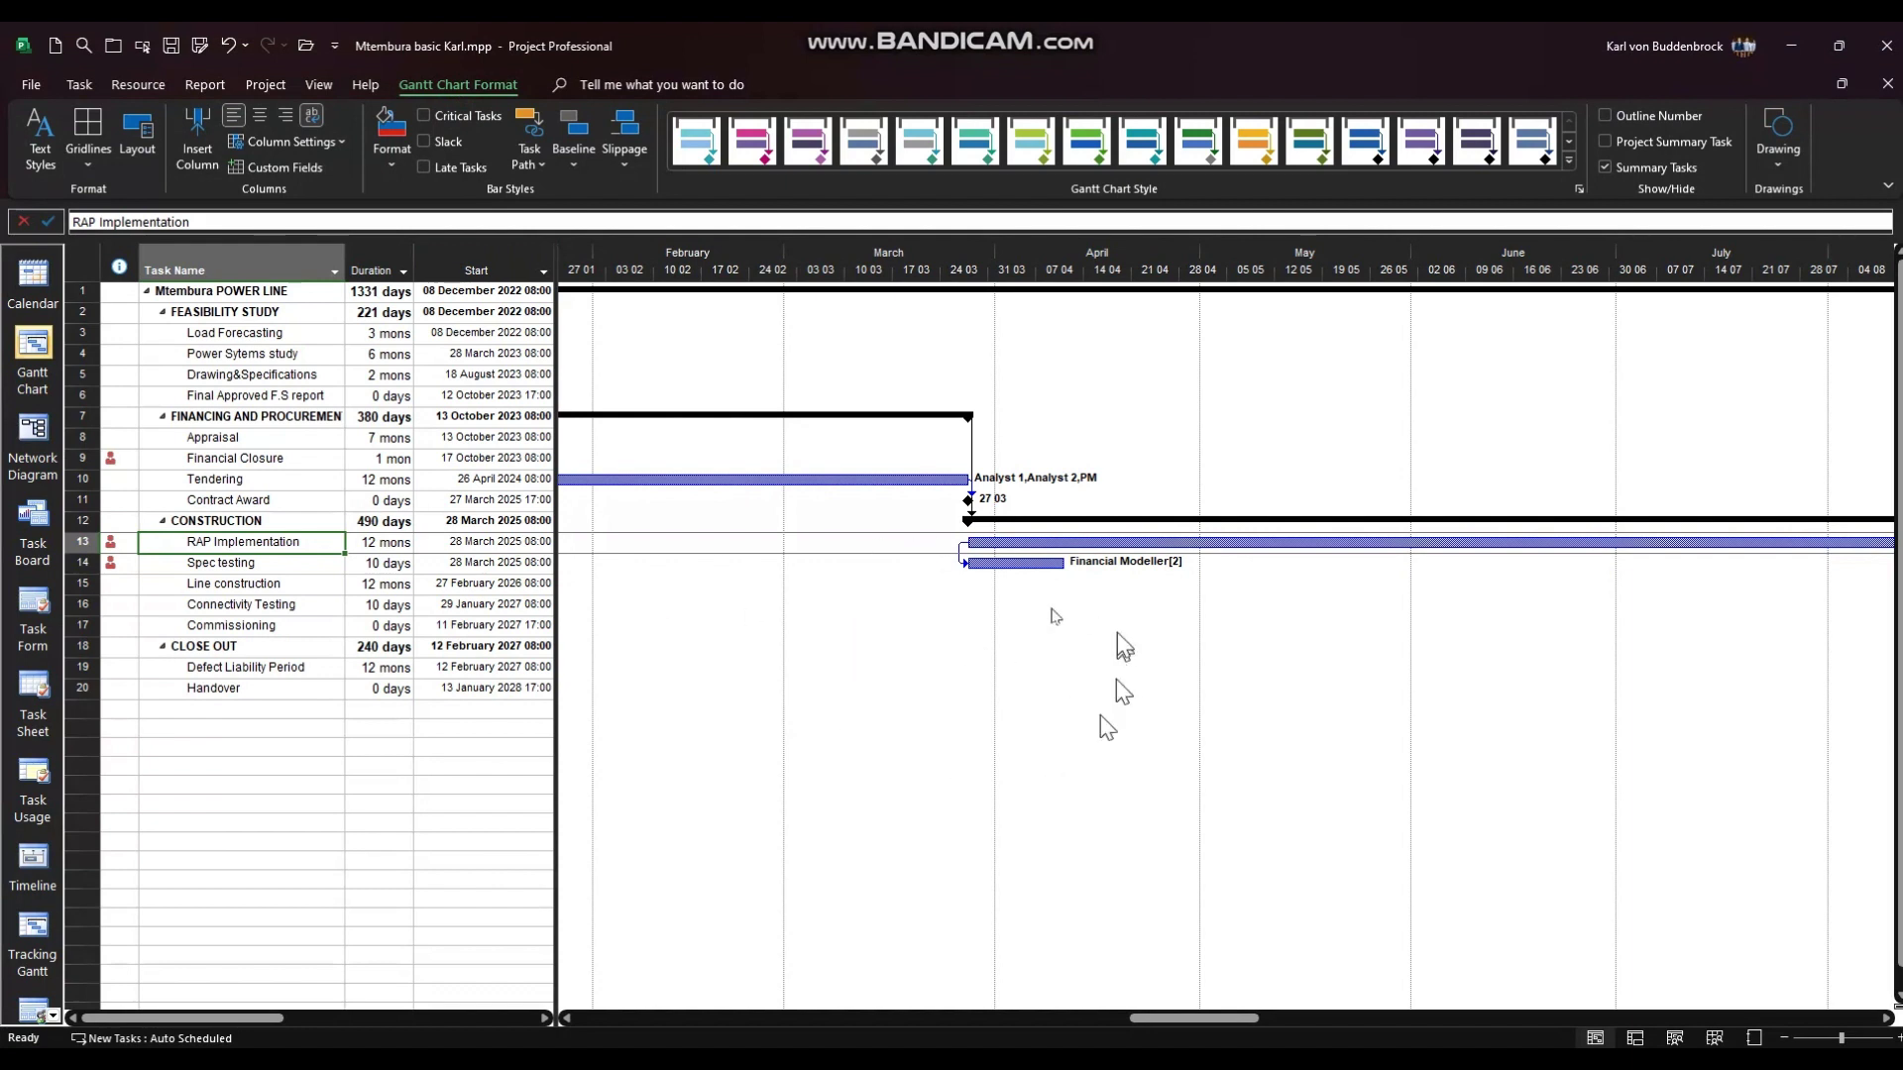
{"action": "double_click", "coordinate": [847, 680]}
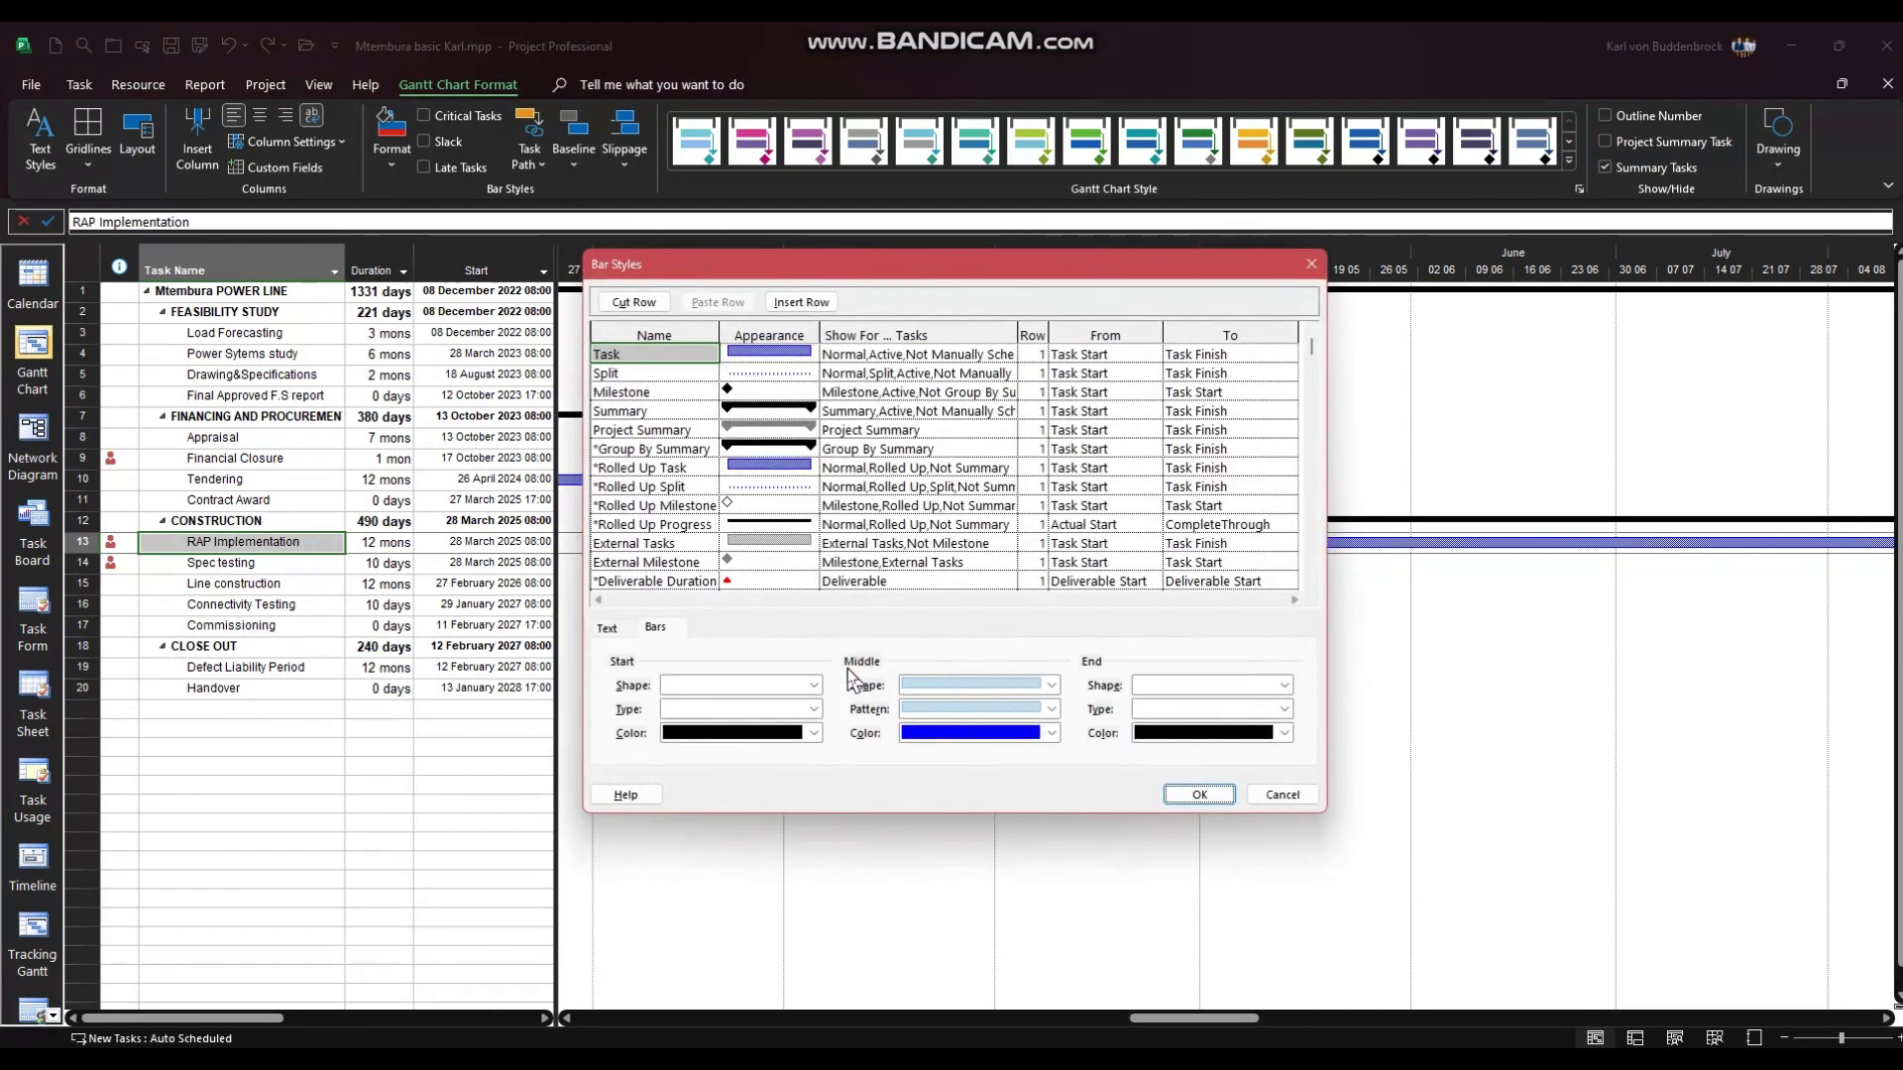
{"action": "left_click", "coordinate": [1279, 796]}
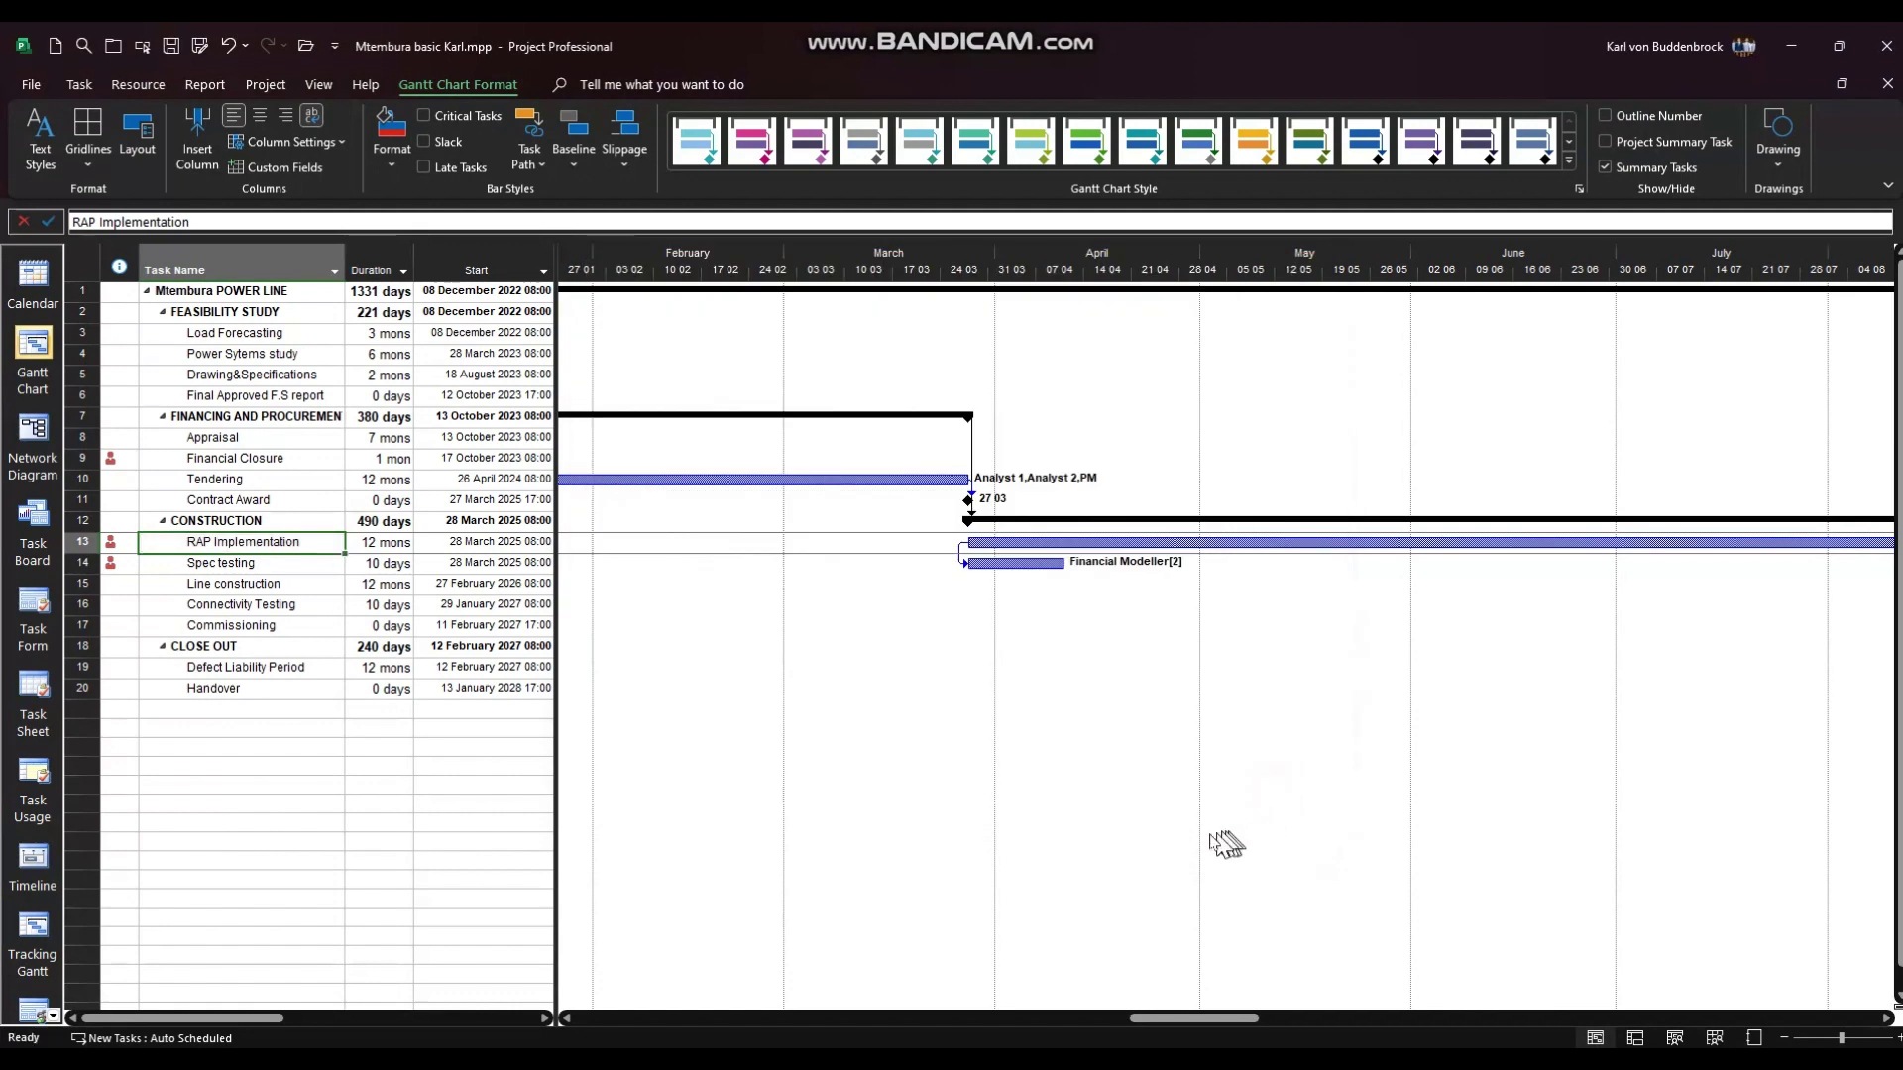
Consult the manual's instruction on creating two new resources and inspect the Student accountant and the empty row below it in the resource sheet
{"action": "left_click", "coordinate": [1279, 1065]}
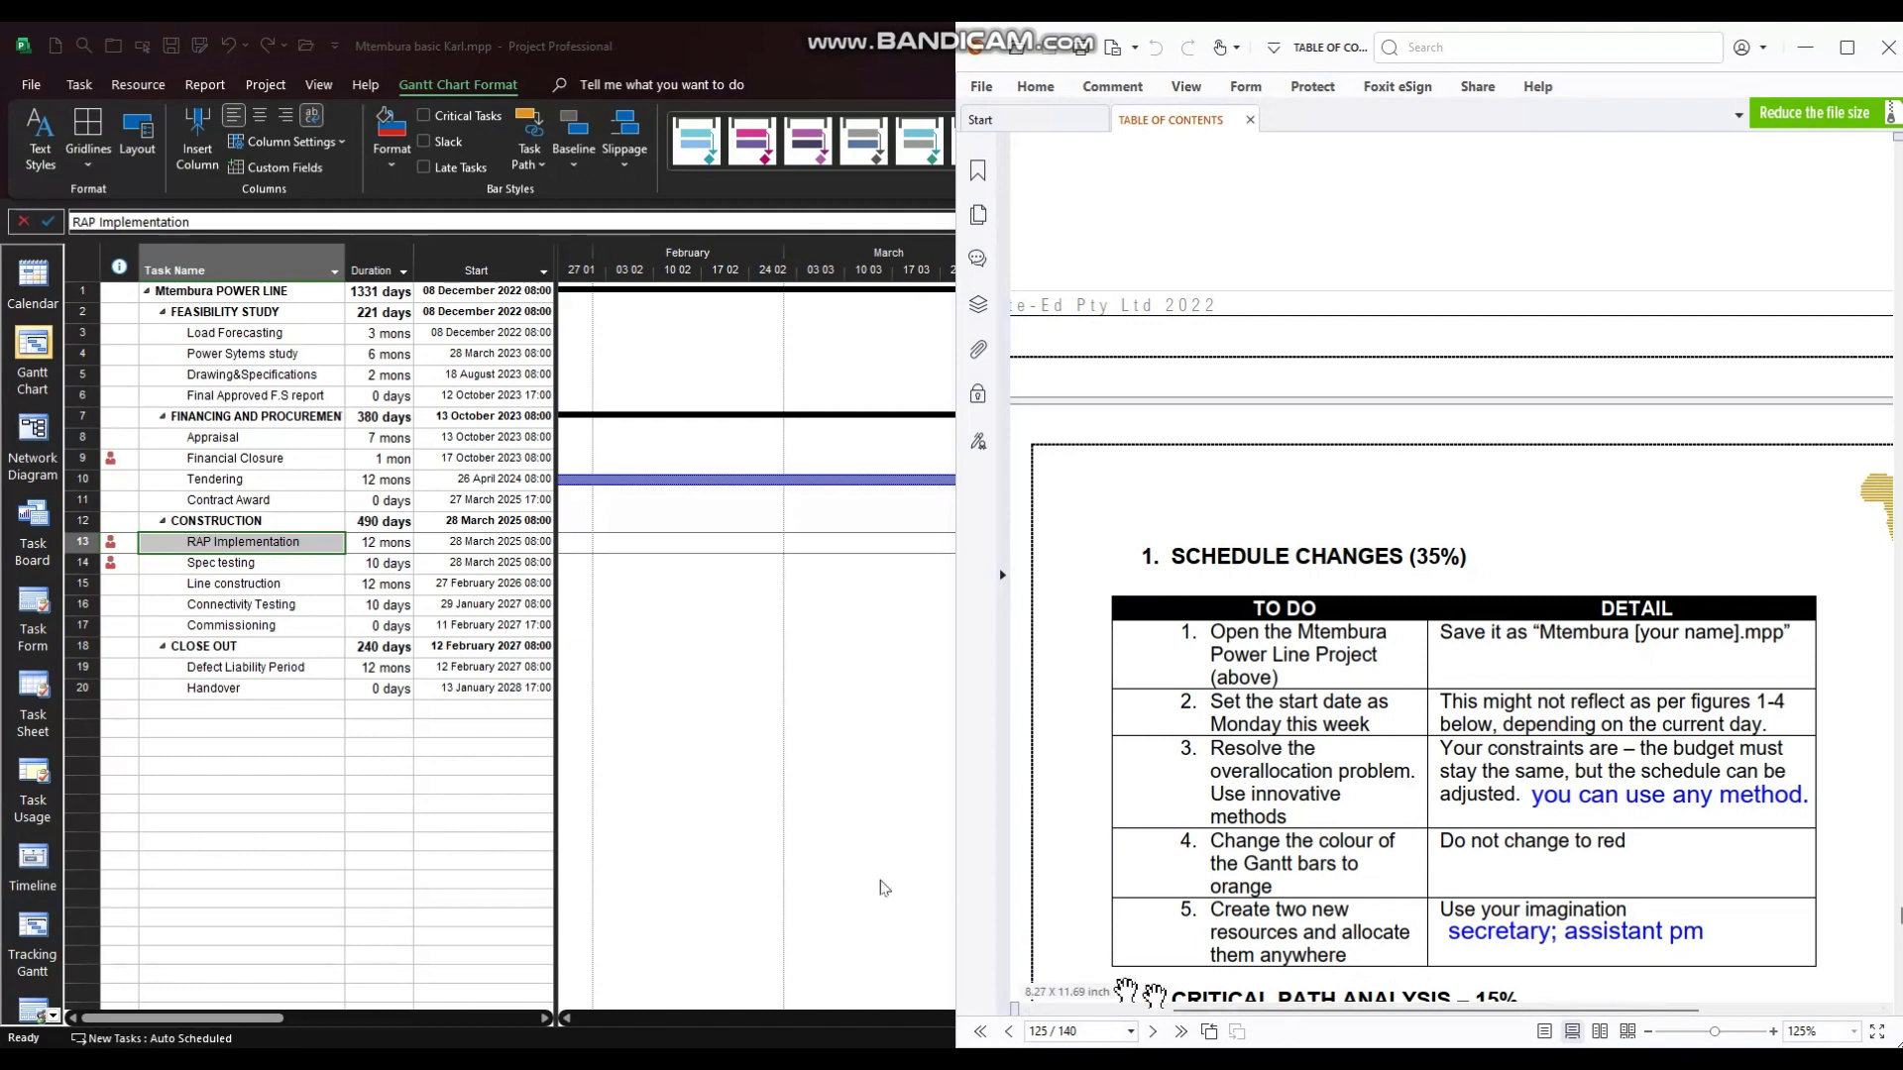
{"action": "left_click", "coordinate": [288, 731]}
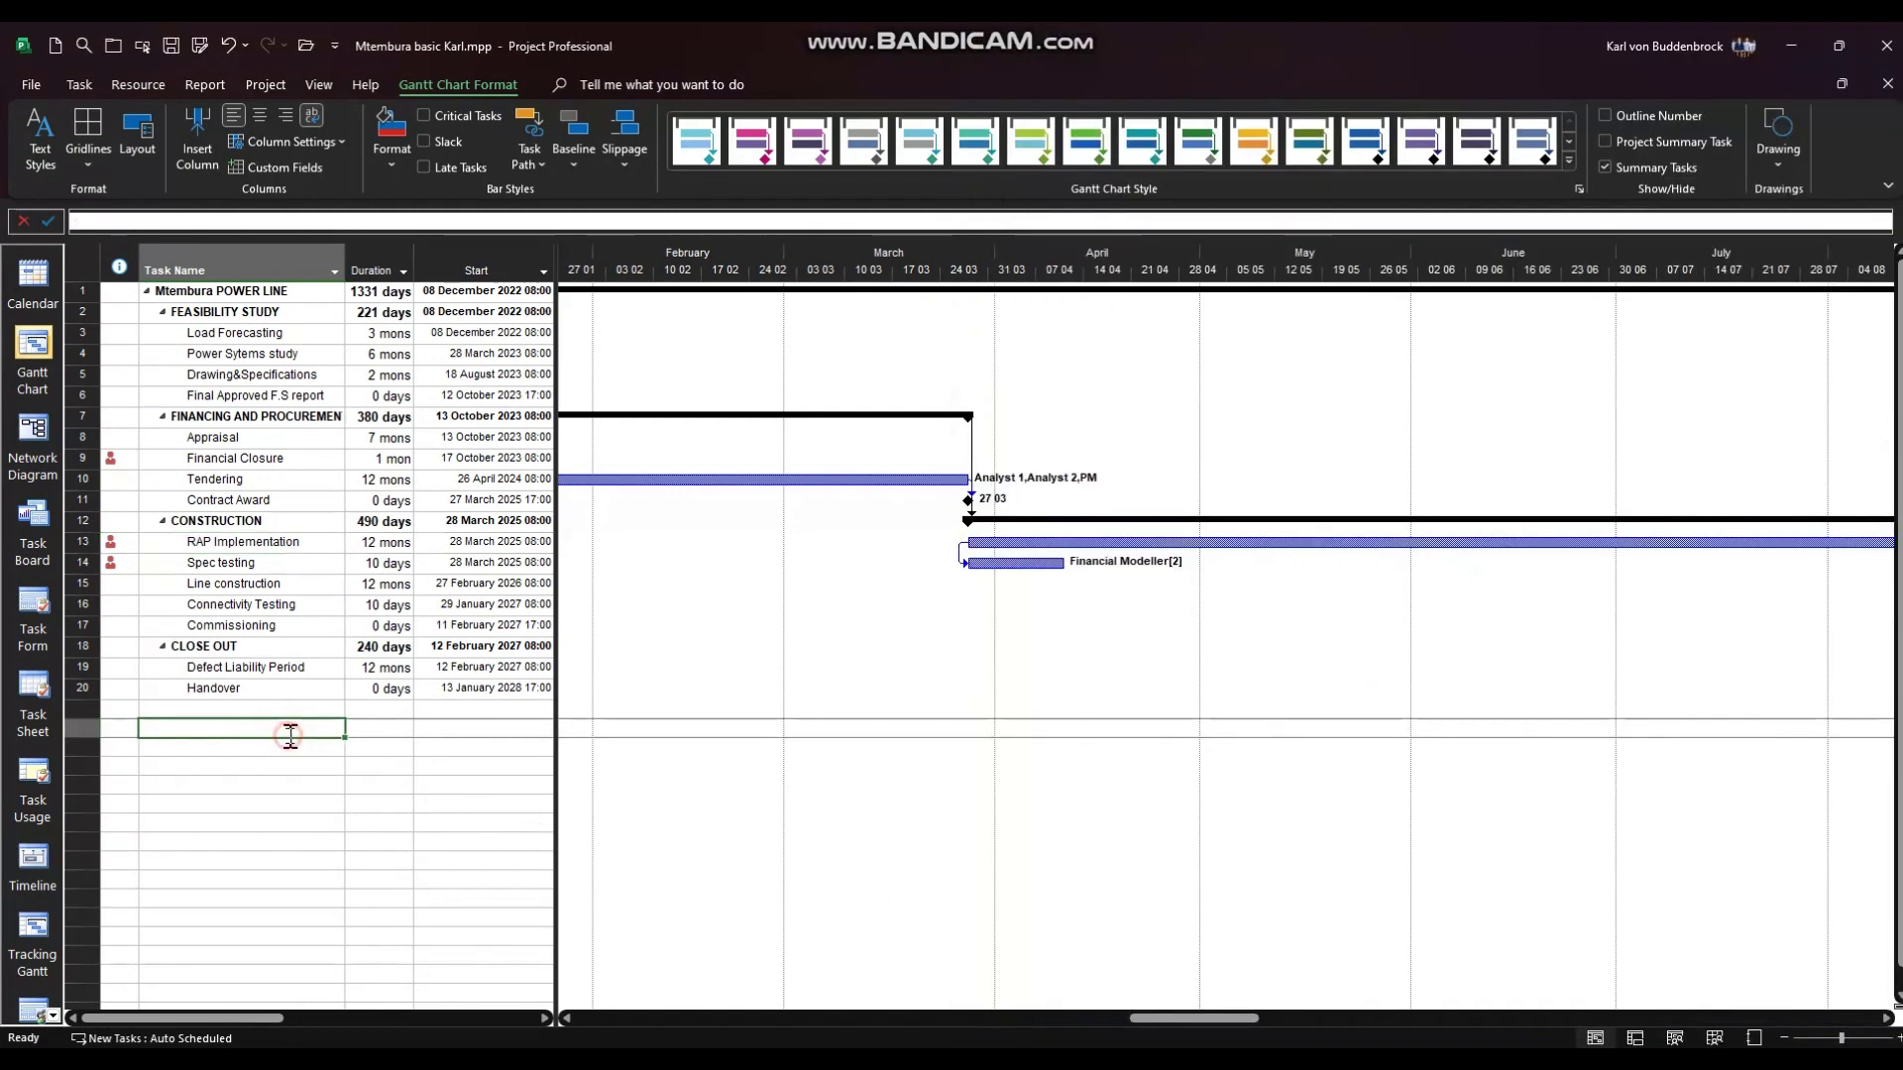
{"action": "left_click", "coordinate": [1714, 1037]}
{"action": "left_click", "coordinate": [216, 670]}
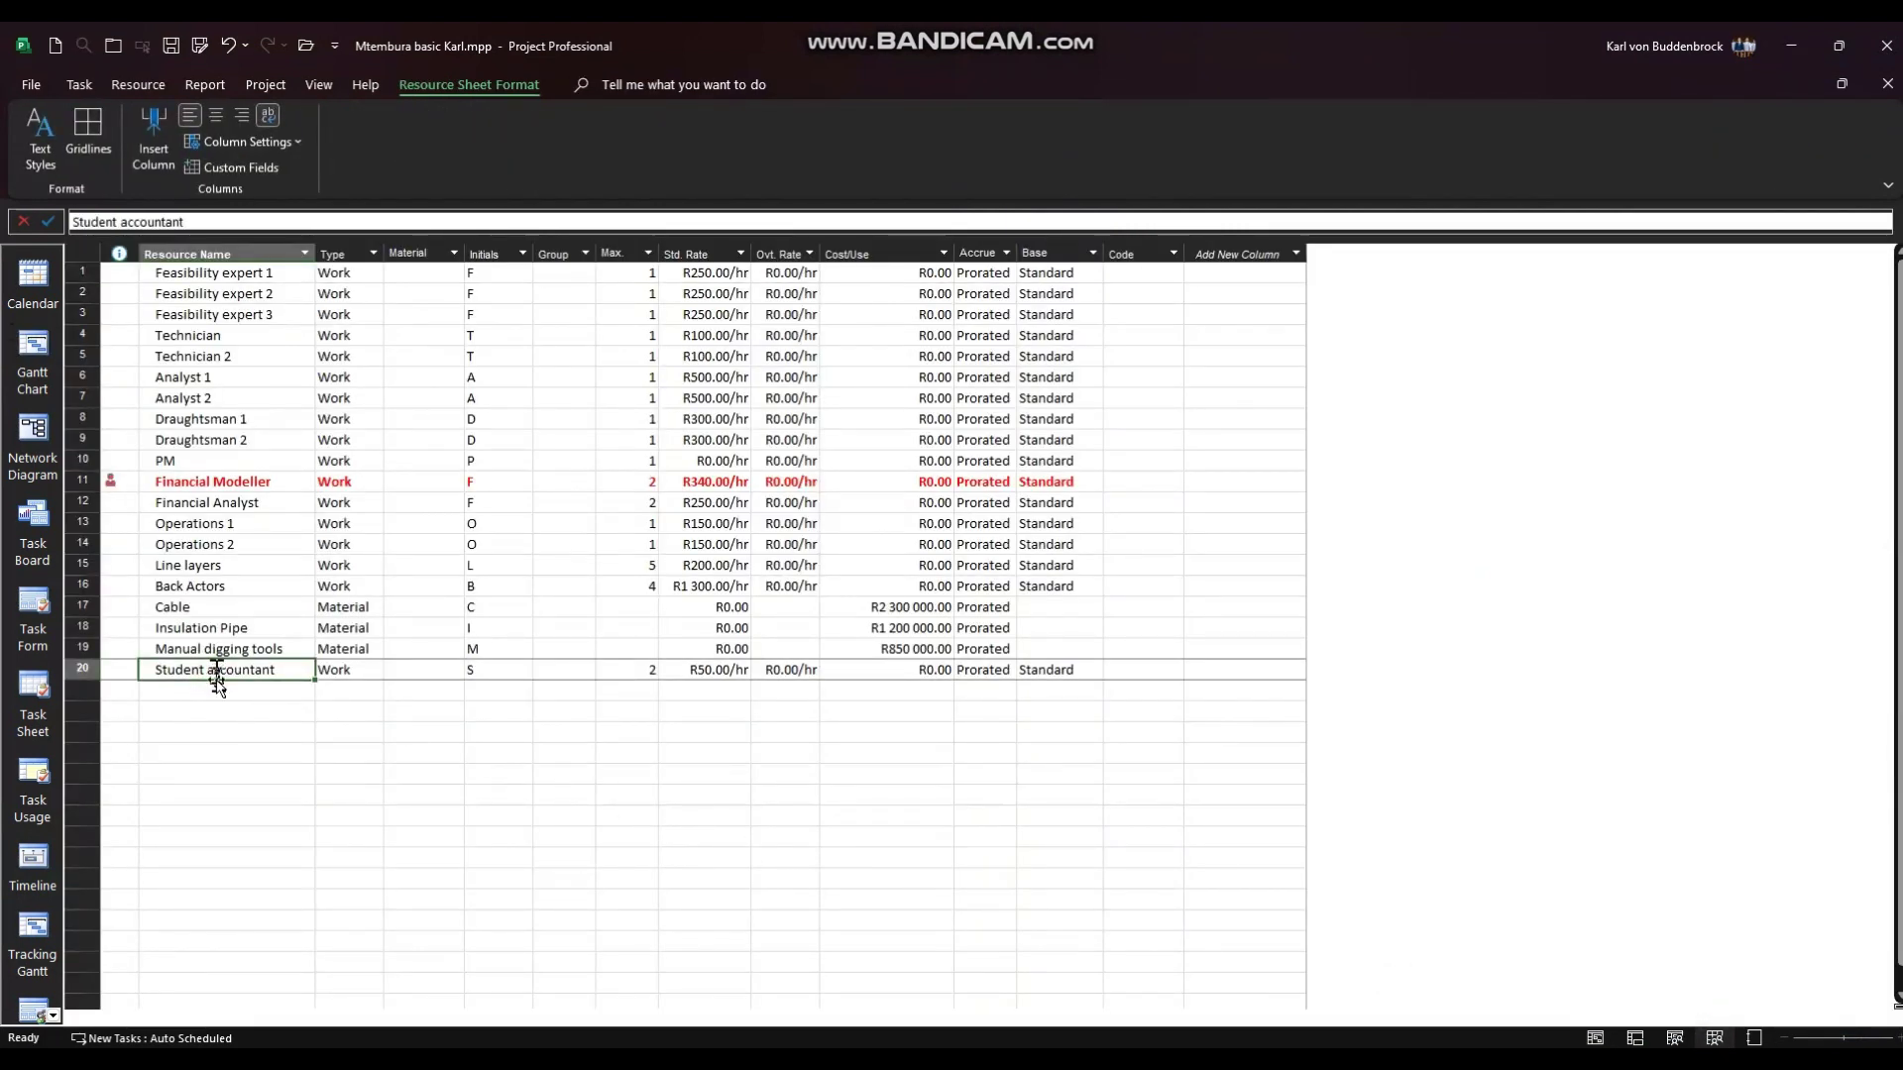
{"action": "left_click", "coordinate": [218, 688]}
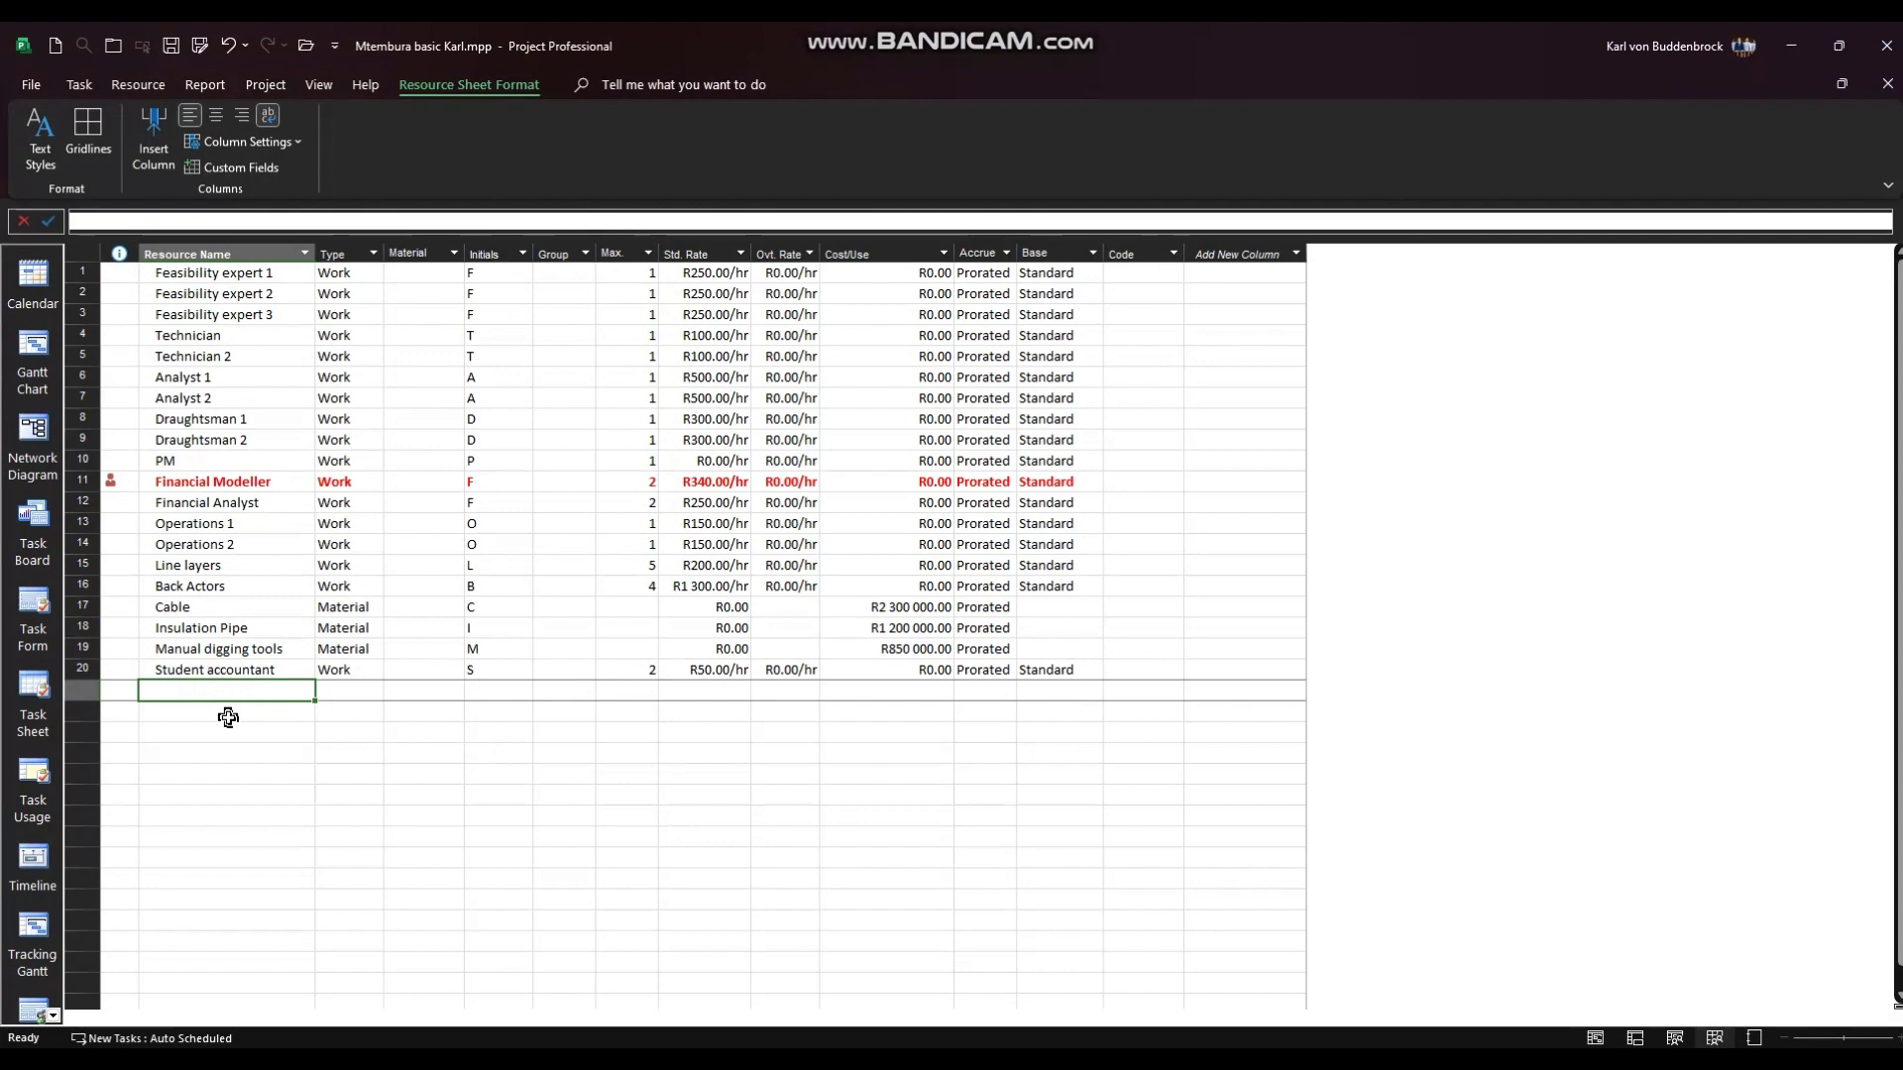
{"action": "left_click", "coordinate": [224, 673]}
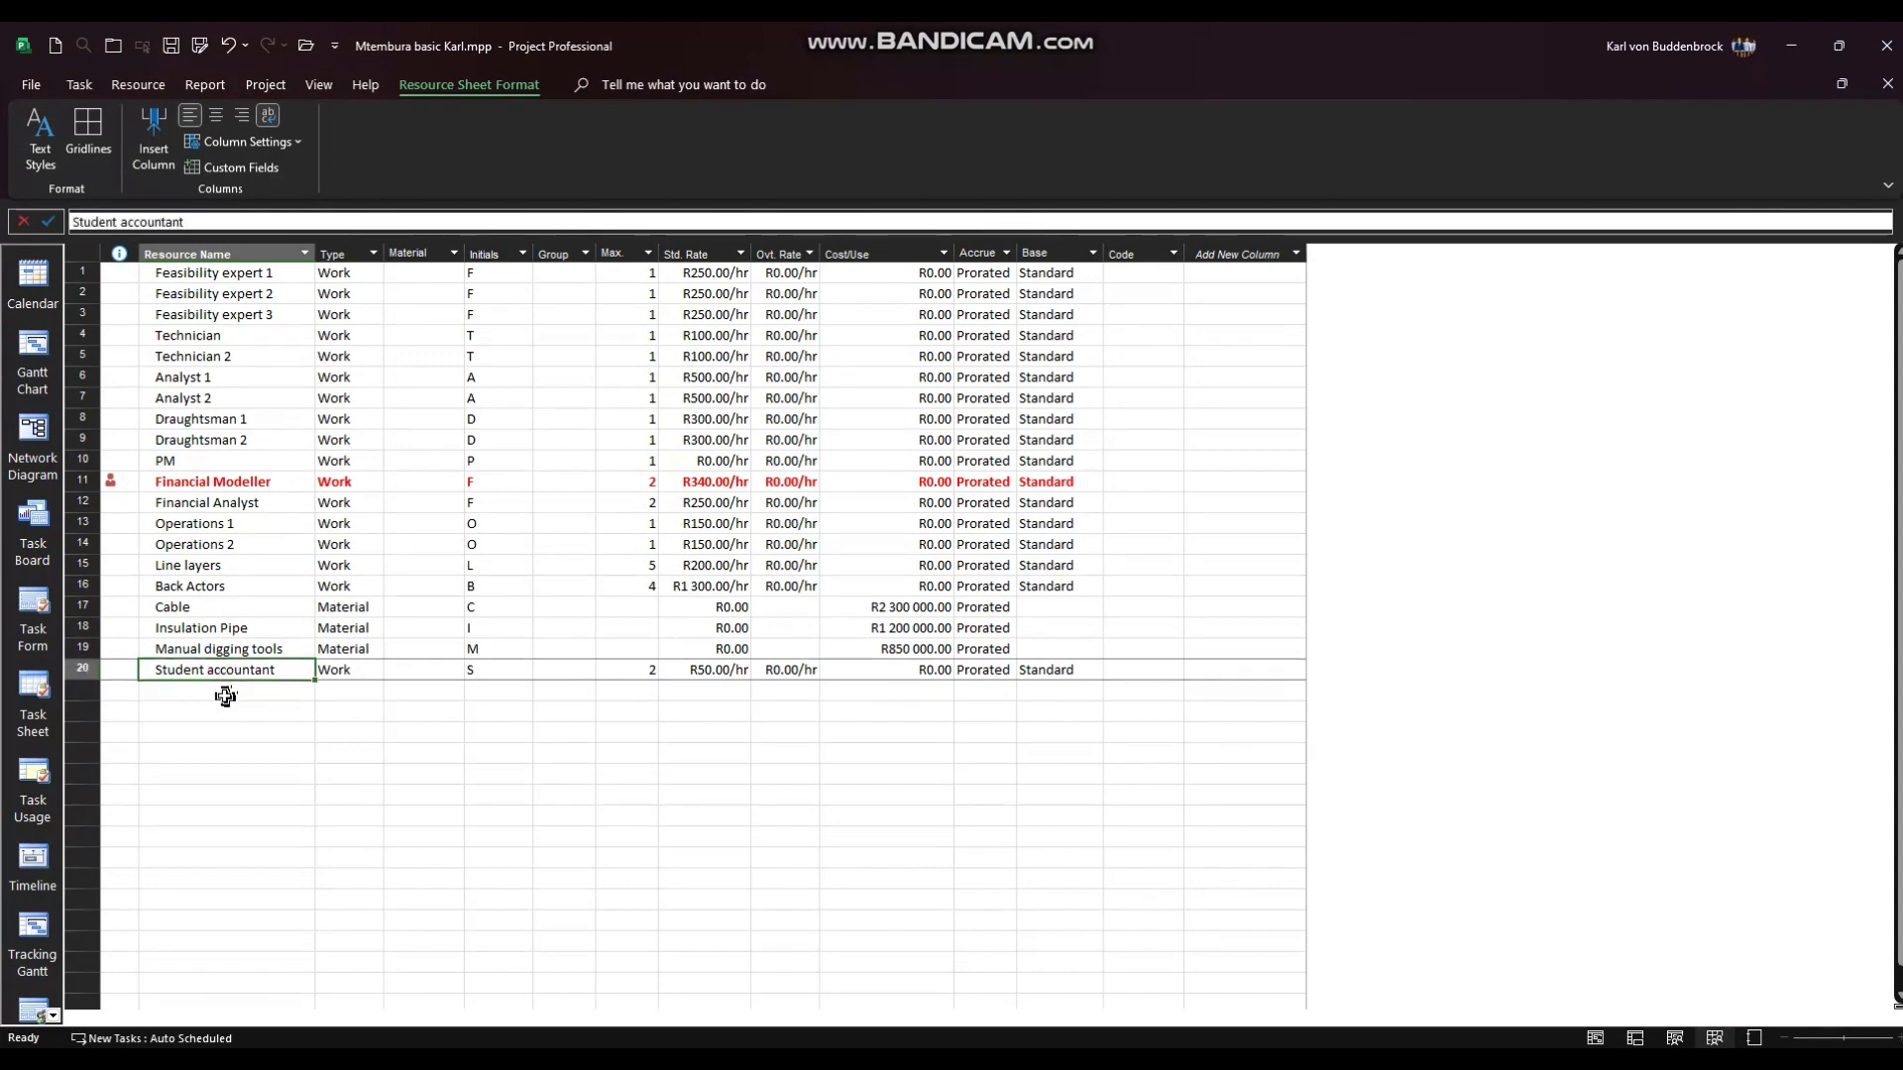
{"action": "left_click", "coordinate": [226, 697]}
Examine the Assign Resources list and the resources assigned to the Connectivity Testing task from the Gantt chart
{"action": "left_click", "coordinate": [38, 355]}
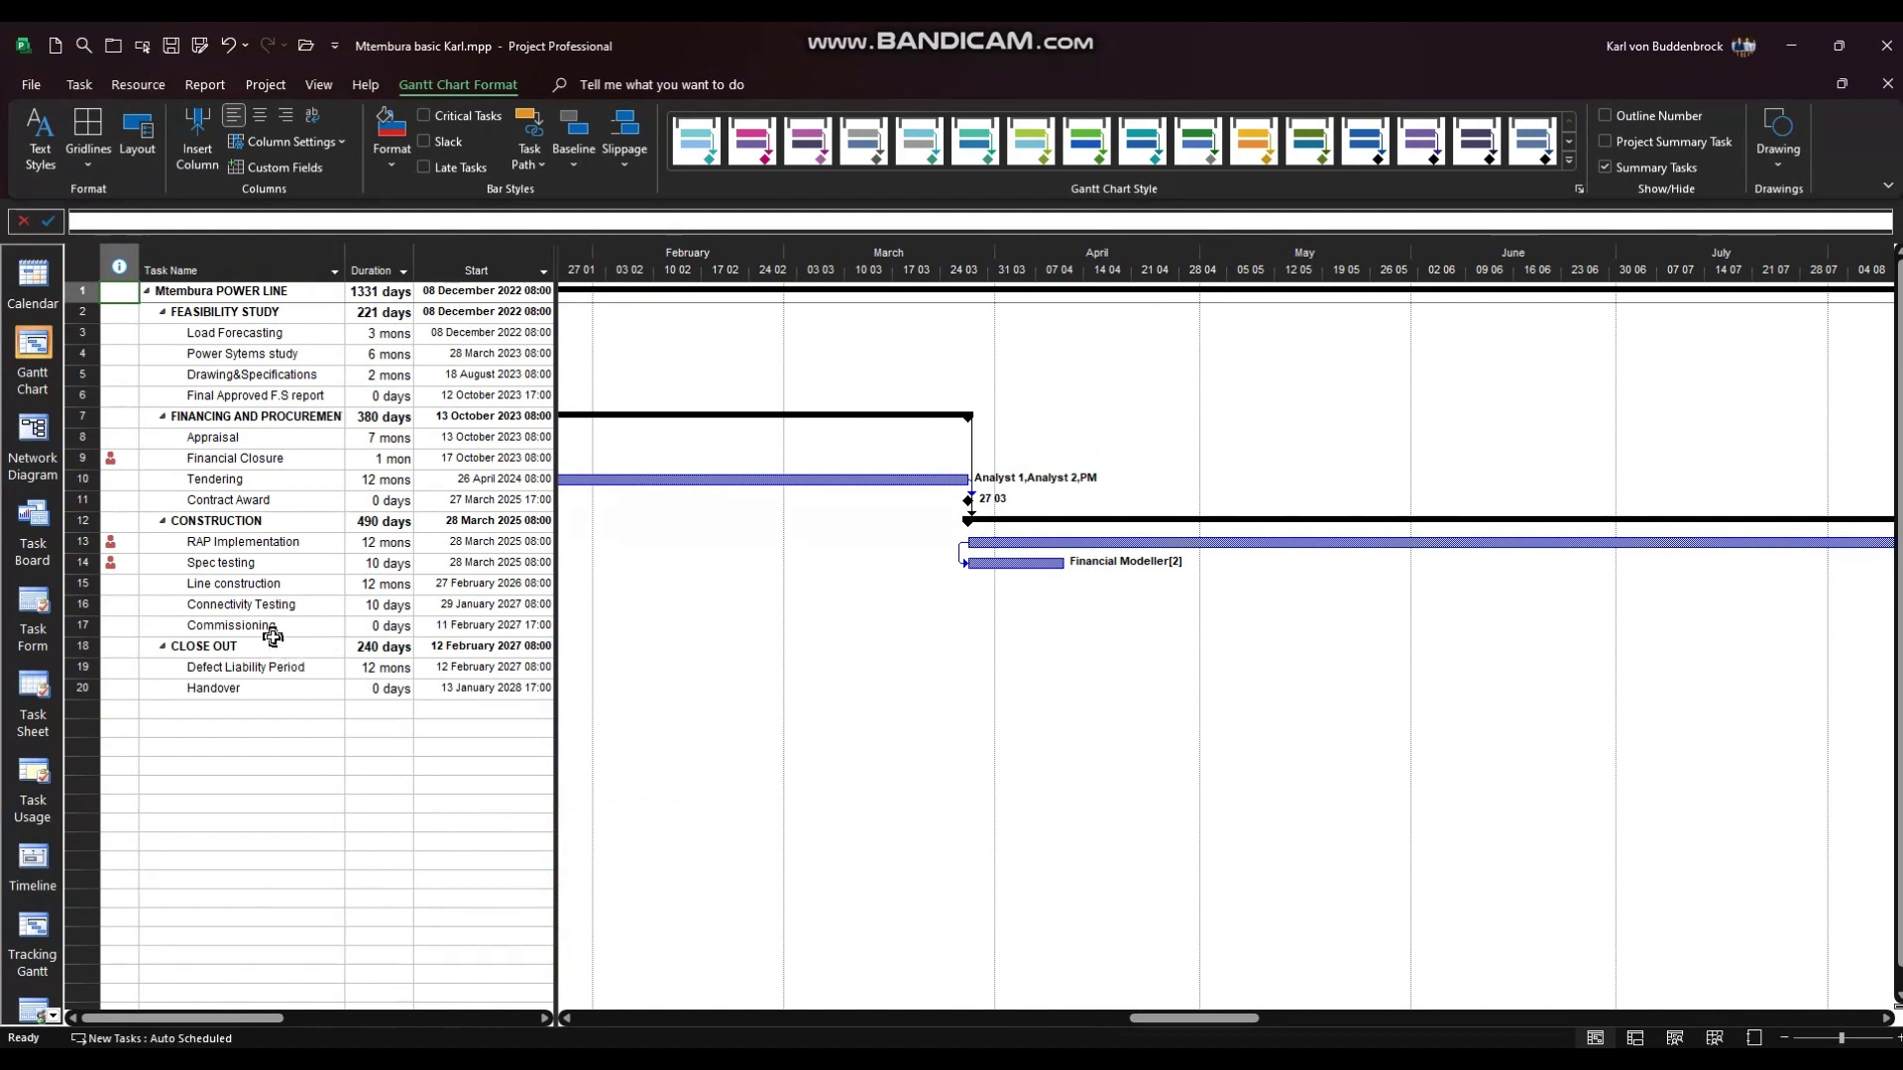
{"action": "left_click", "coordinate": [137, 85]}
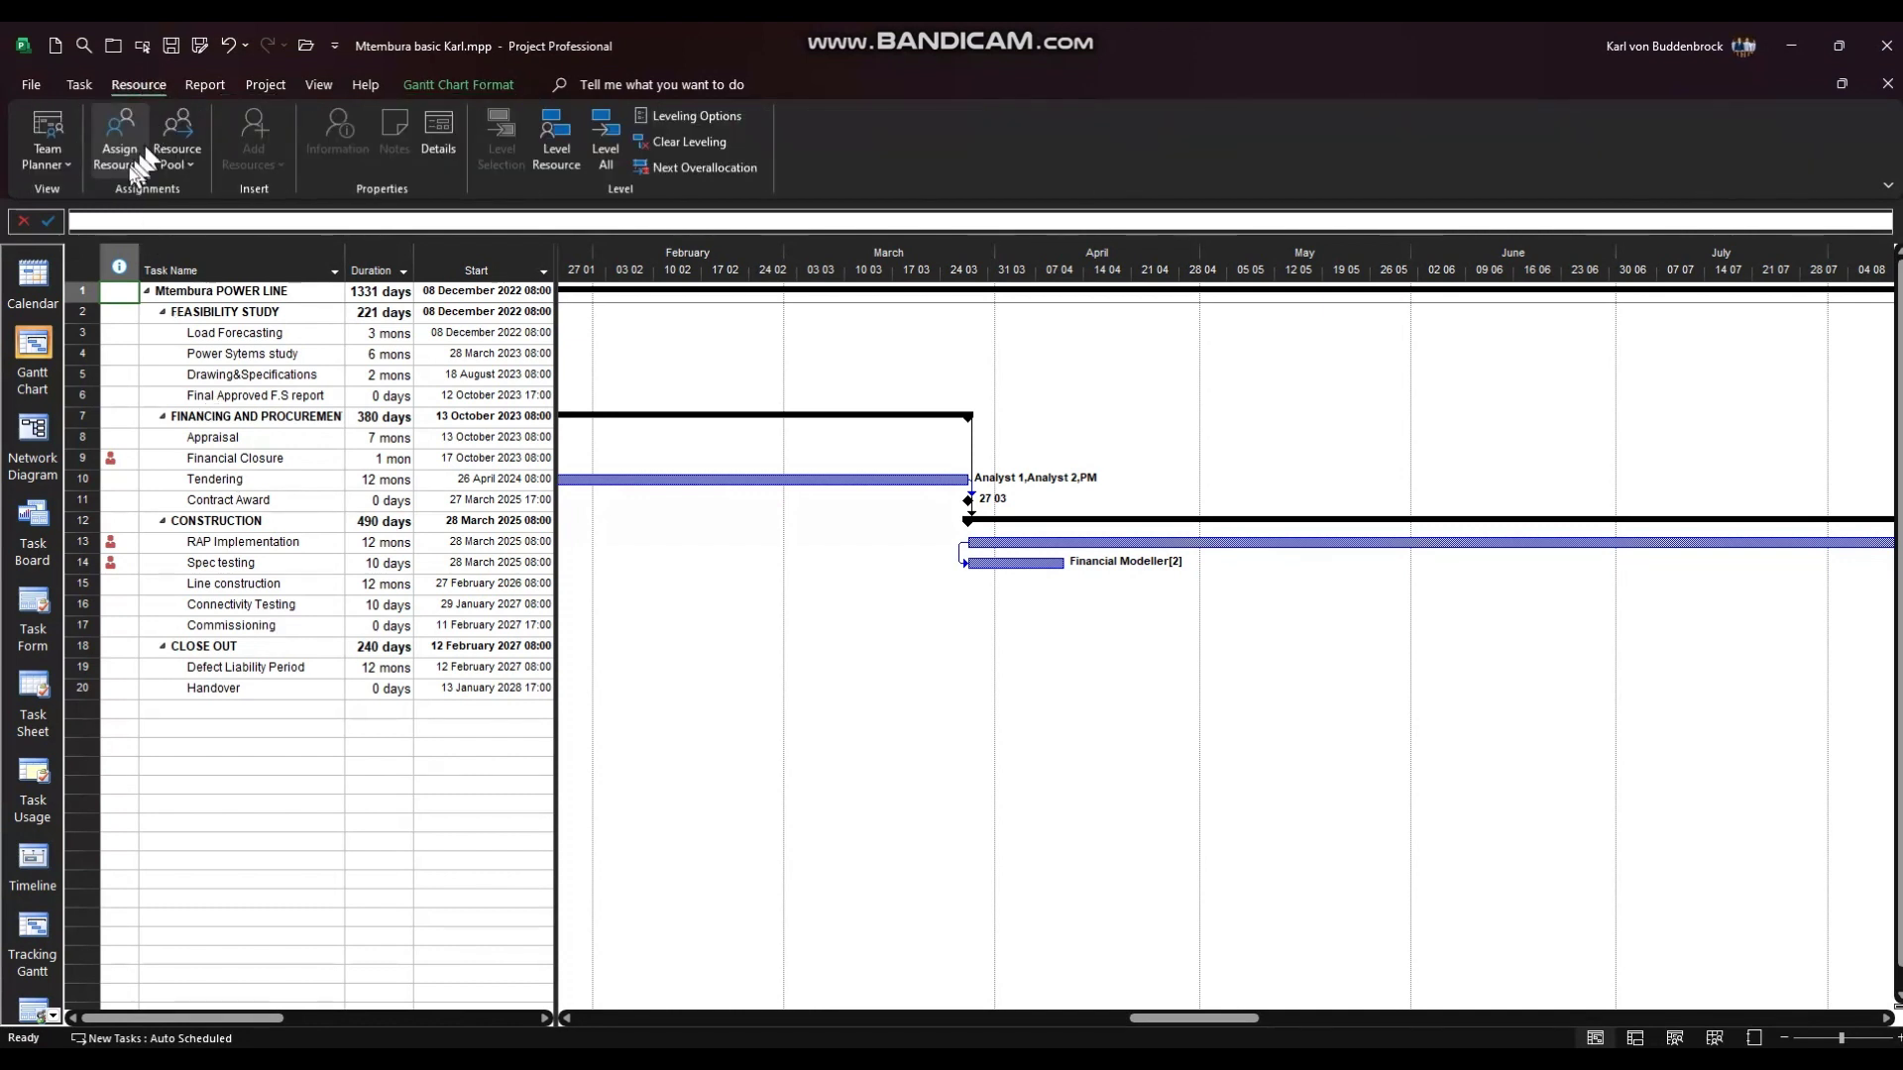
{"action": "left_click", "coordinate": [129, 166]}
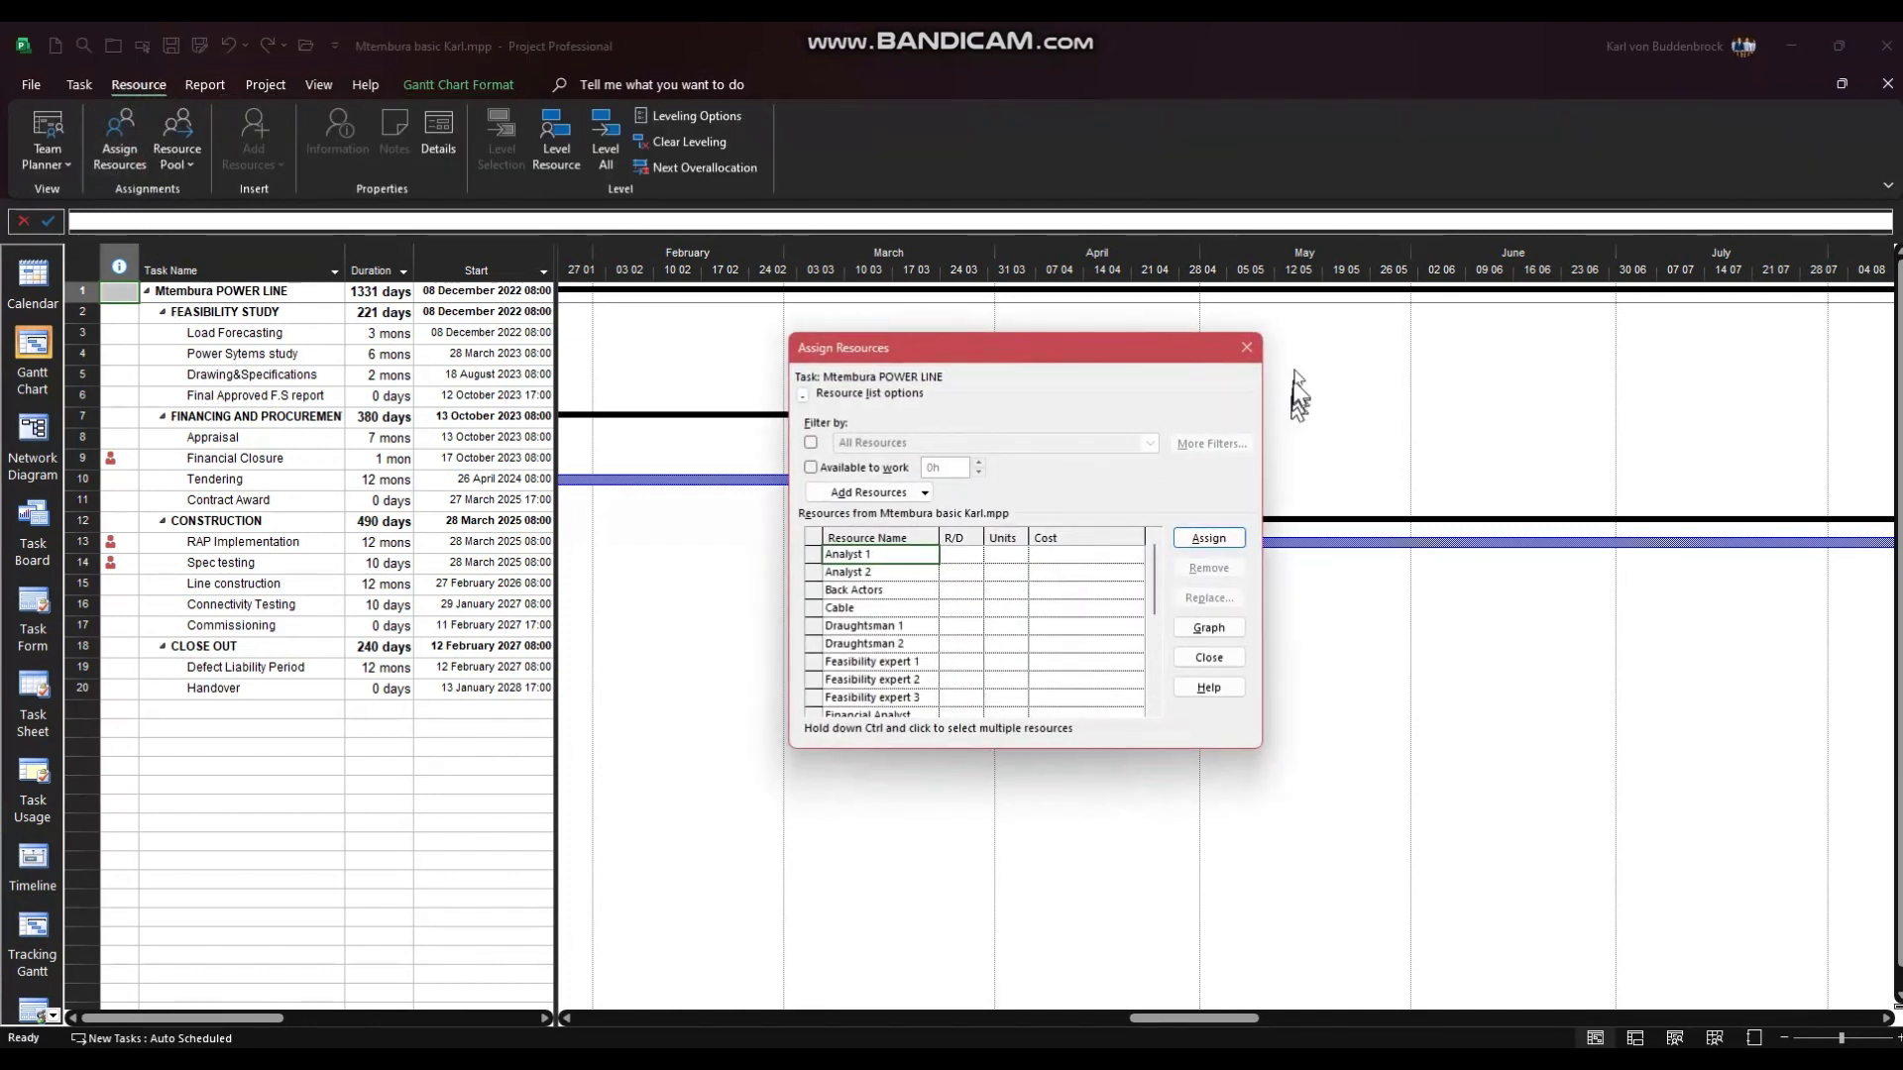
{"action": "left_click", "coordinate": [1246, 348]}
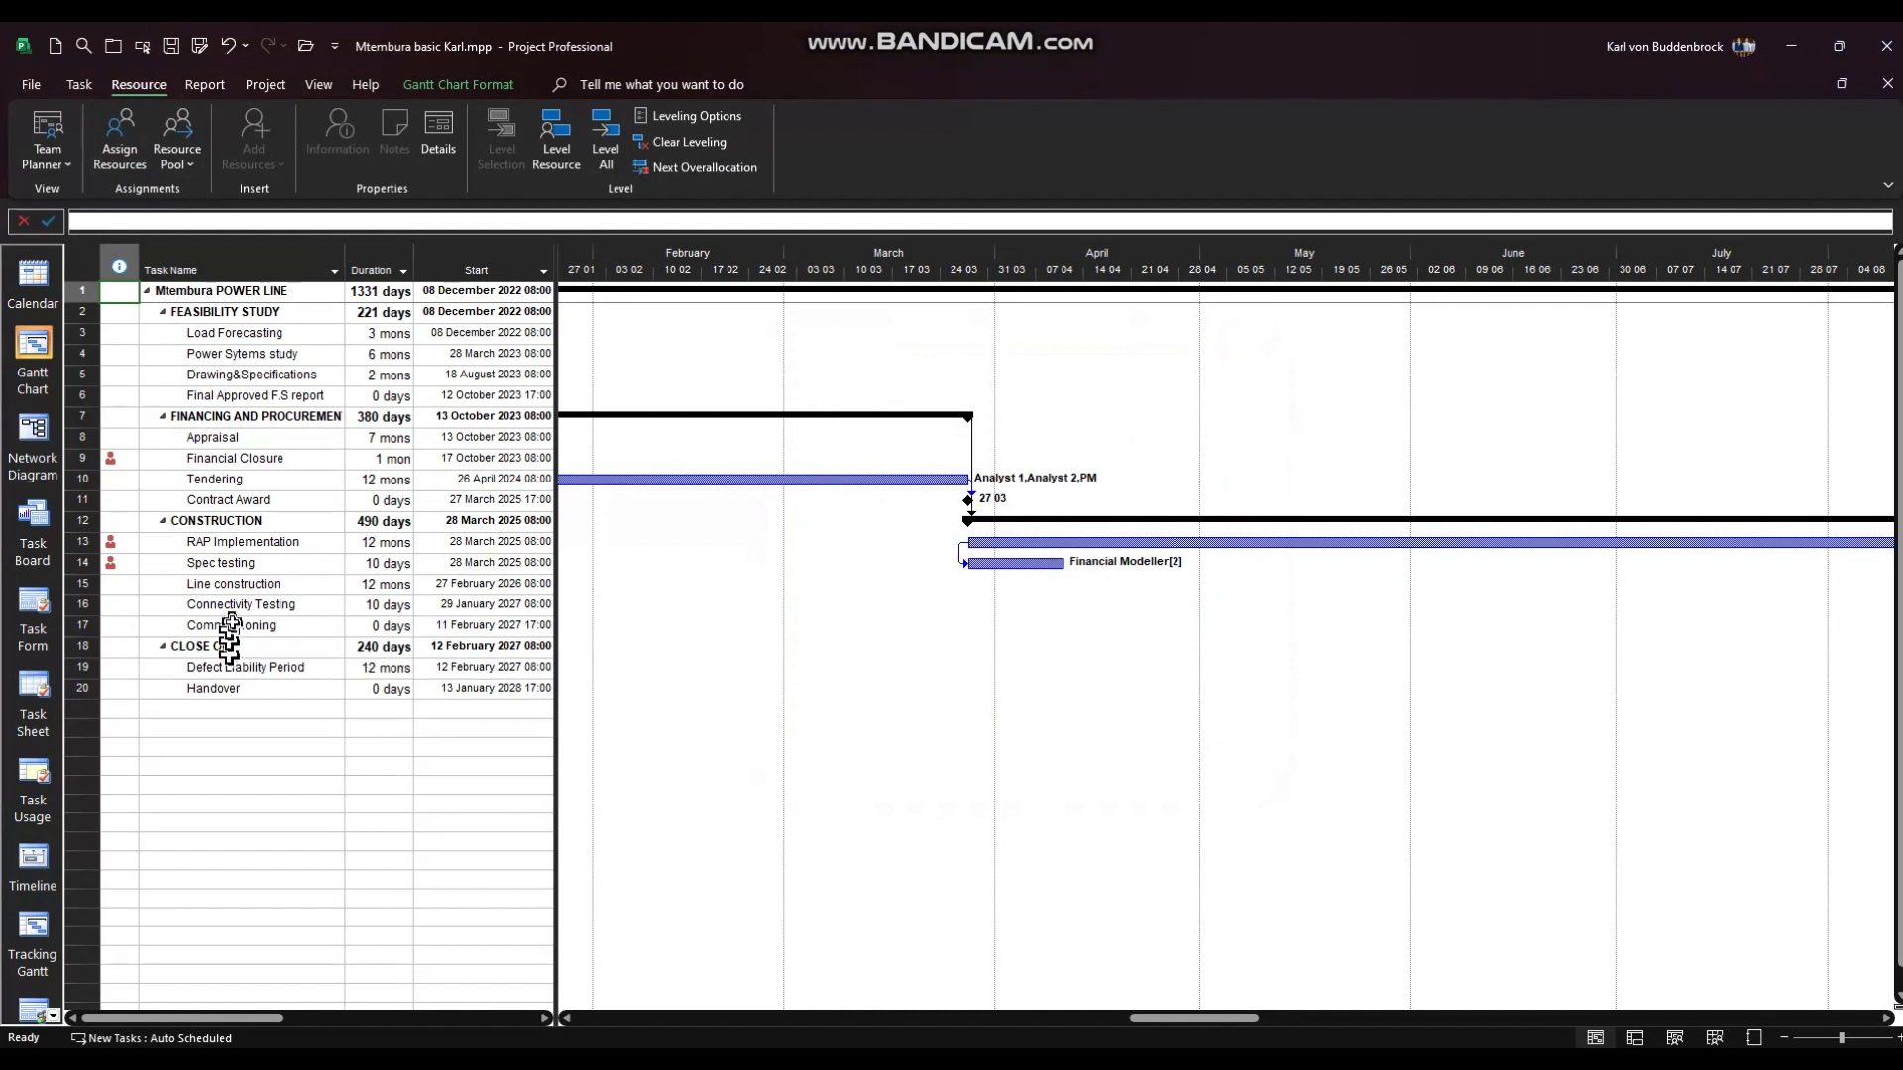
{"action": "double_click", "coordinate": [236, 607]}
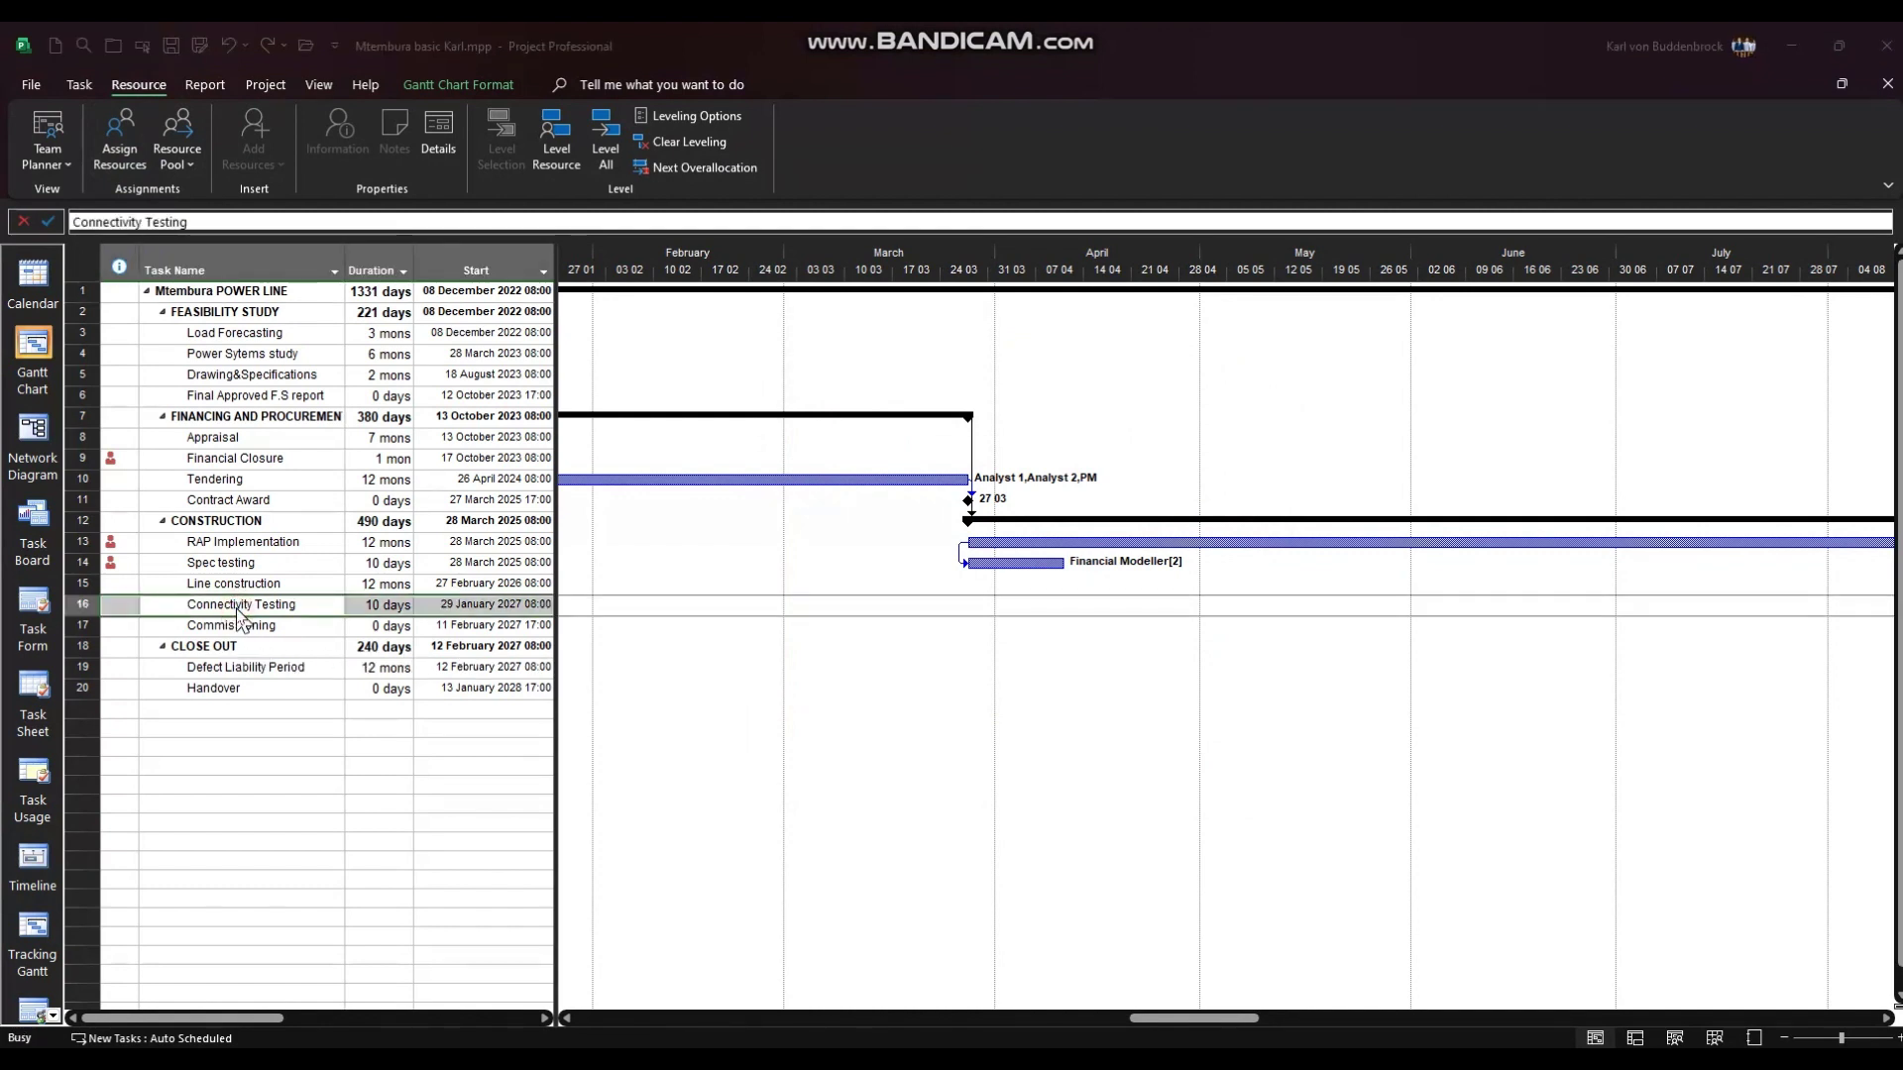
{"action": "left_click", "coordinate": [812, 383]}
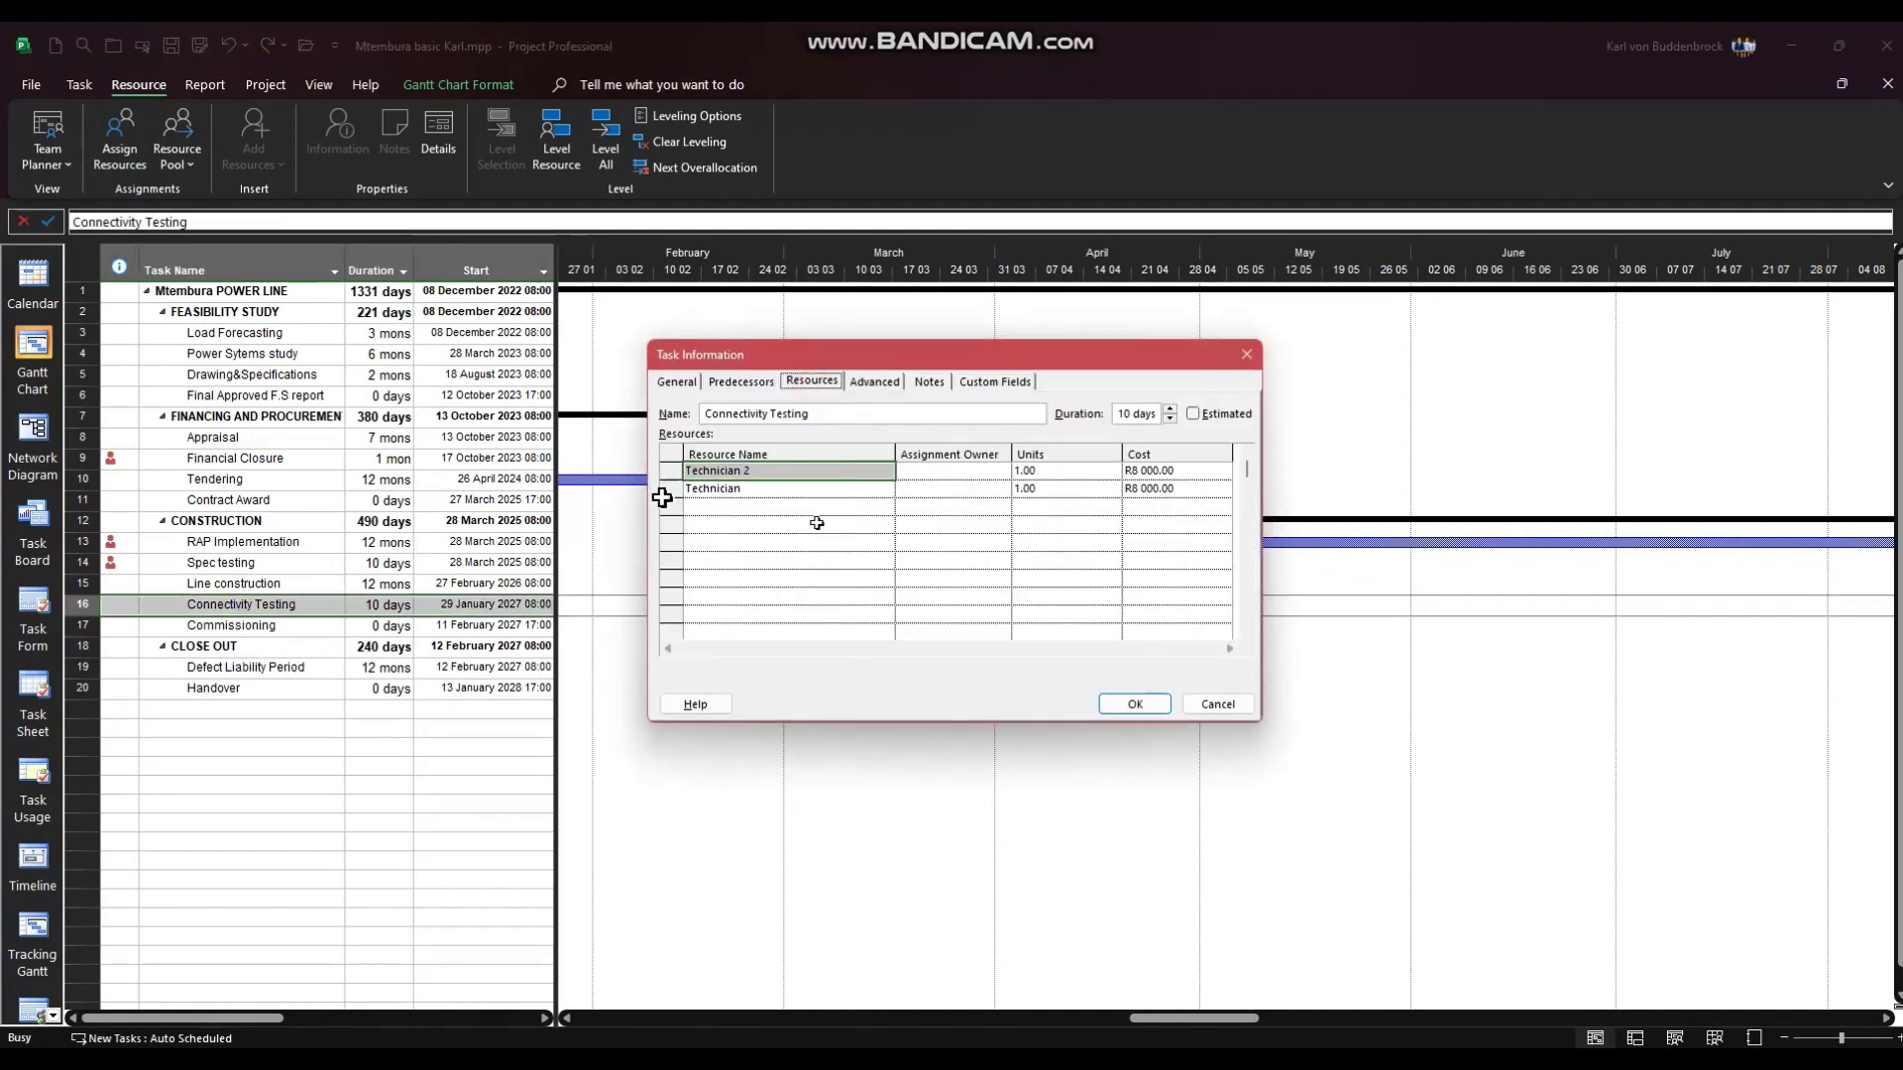
{"action": "left_click", "coordinate": [1234, 706]}
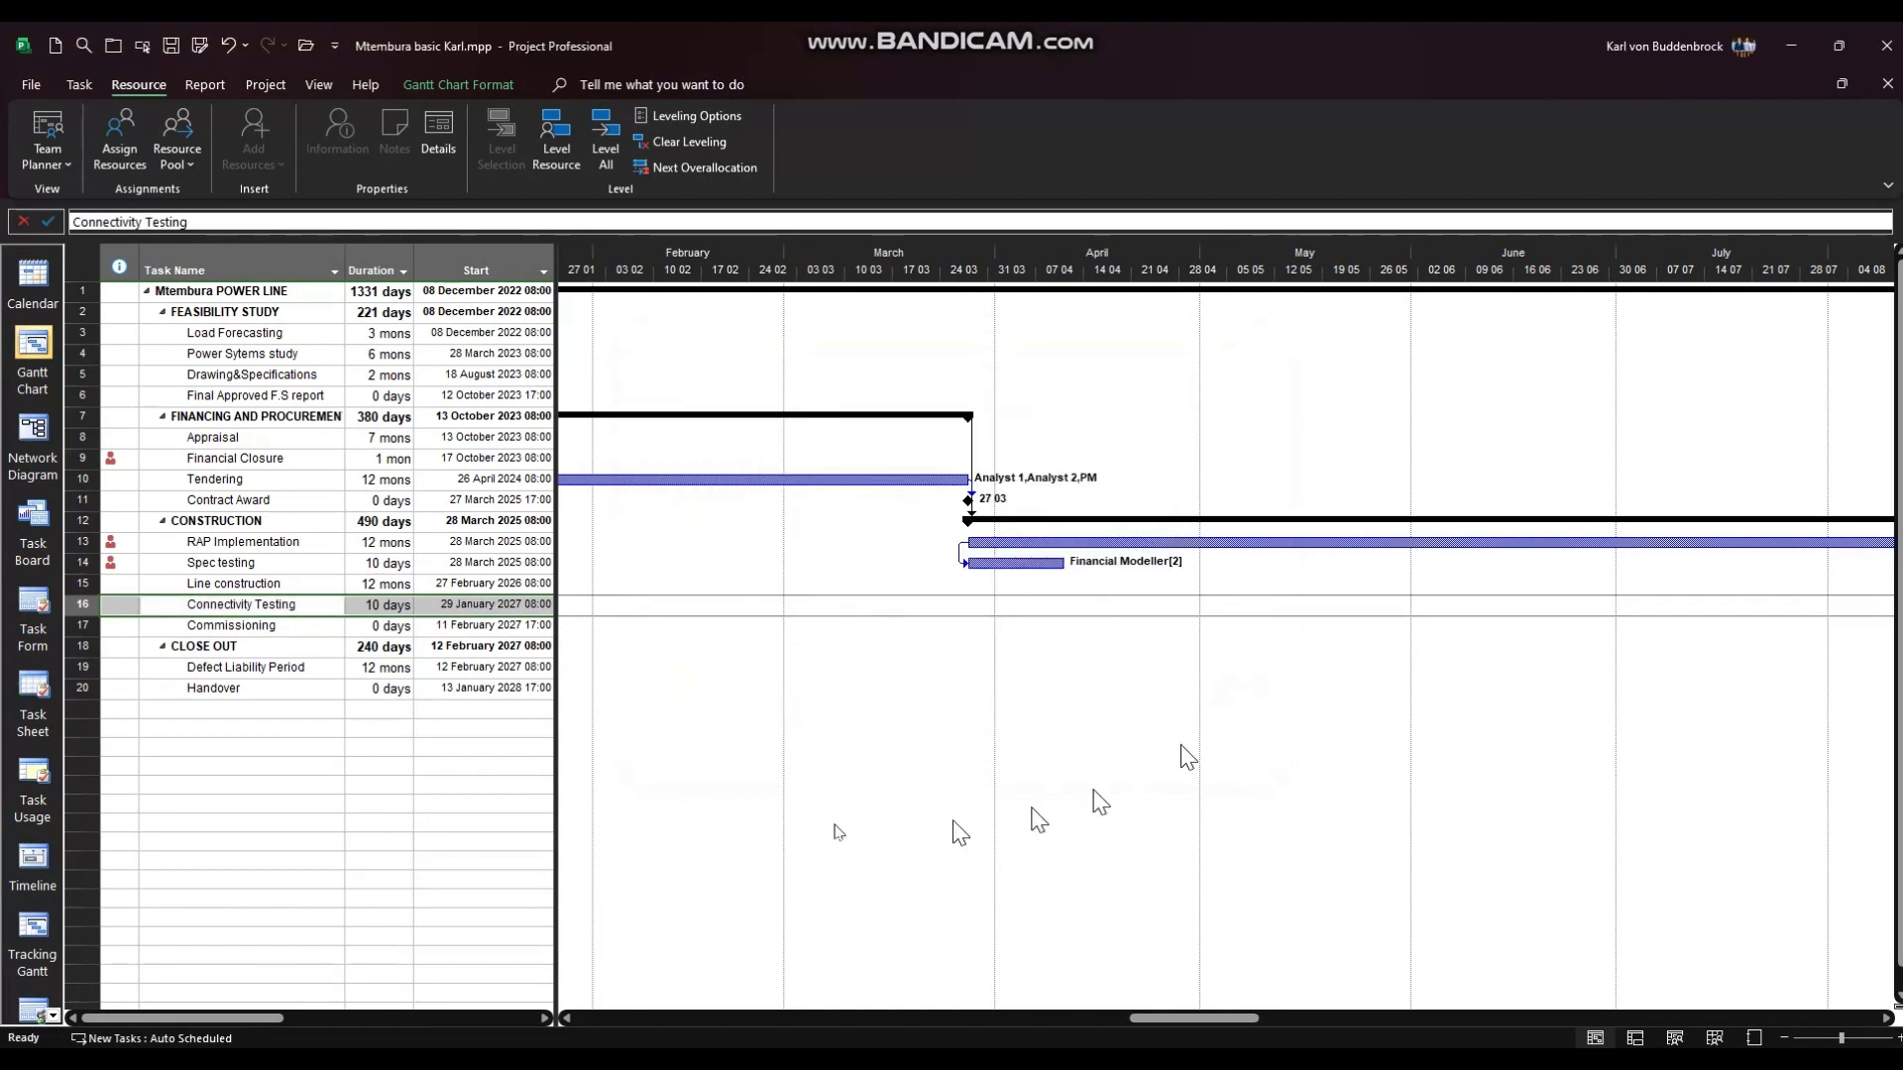
Consult the manual's Critical Path Analysis section and show critical tasks on the Gantt chart
{"action": "left_click", "coordinate": [1338, 1040]}
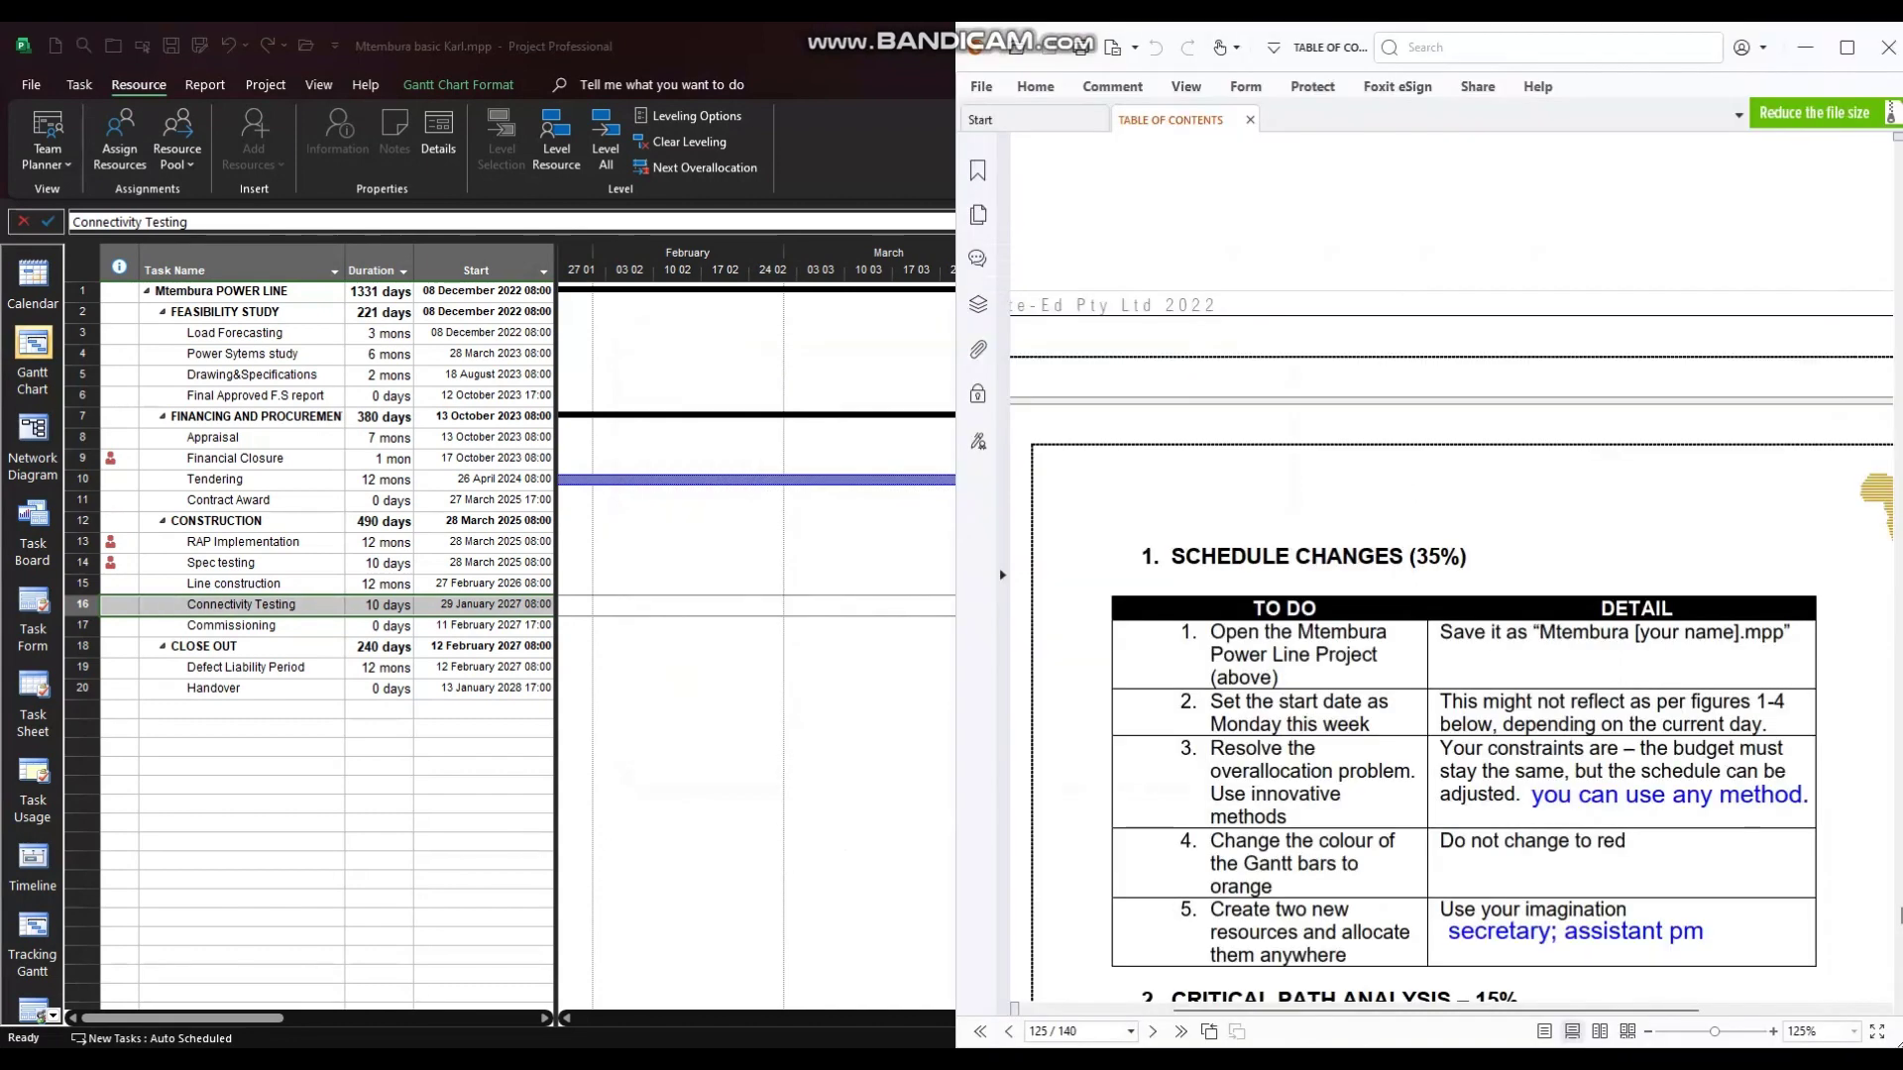
{"action": "scroll", "coordinate": [1308, 927], "scroll_direction": "down", "scroll_amount": 4}
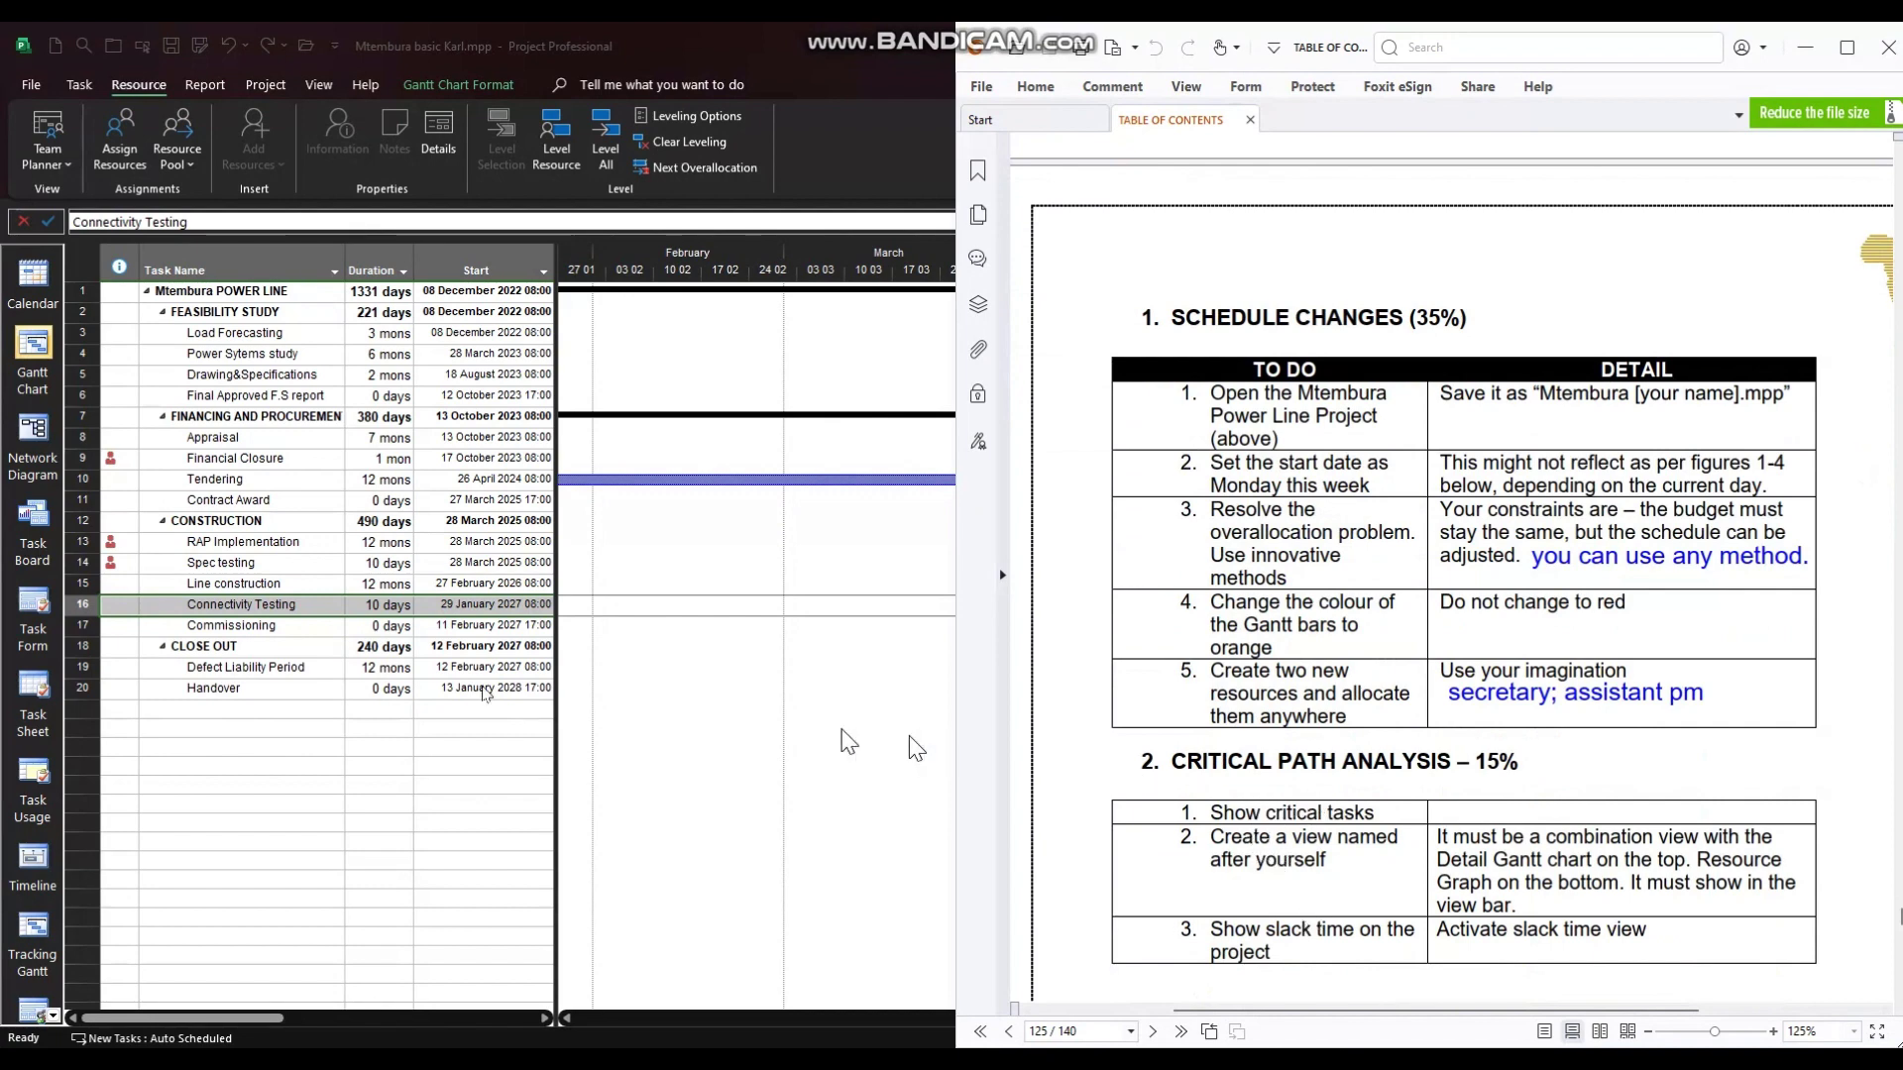
{"action": "left_click", "coordinate": [267, 458]}
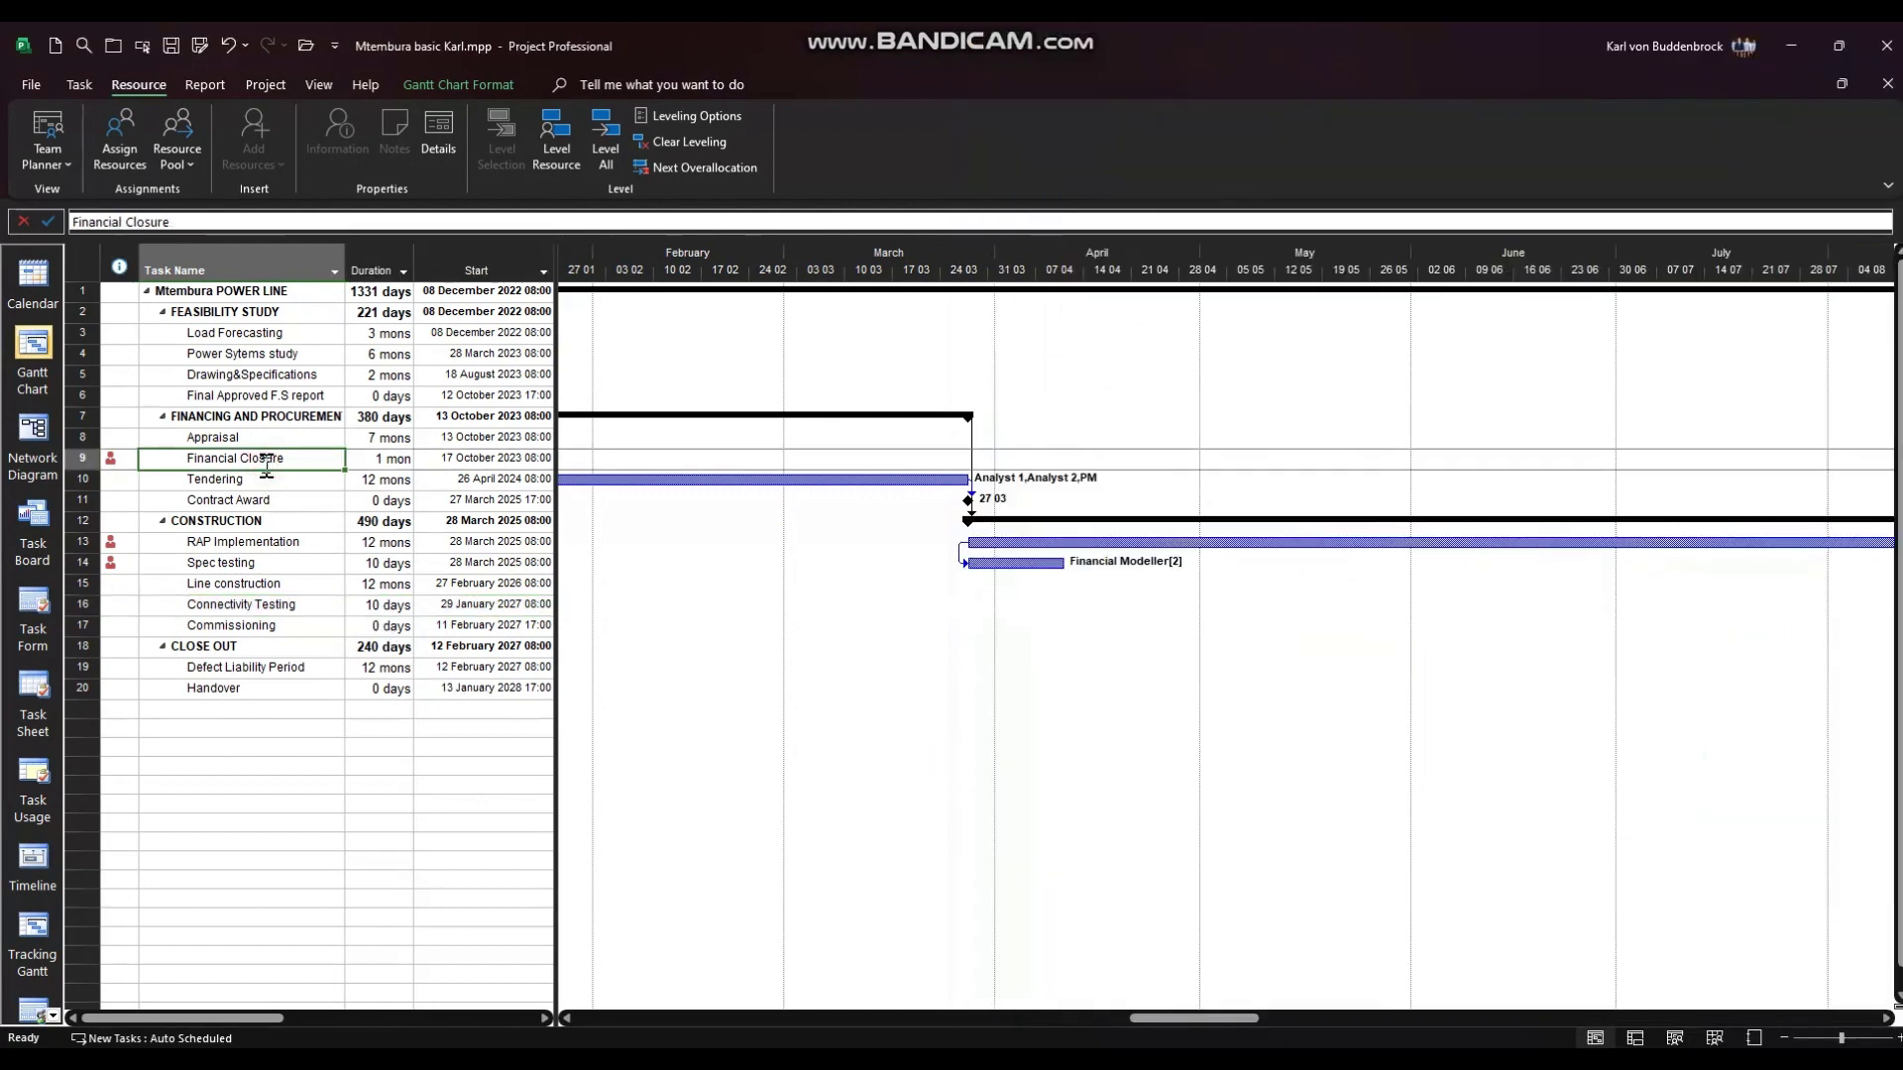
{"action": "left_click", "coordinate": [425, 87]}
{"action": "left_click", "coordinate": [426, 116]}
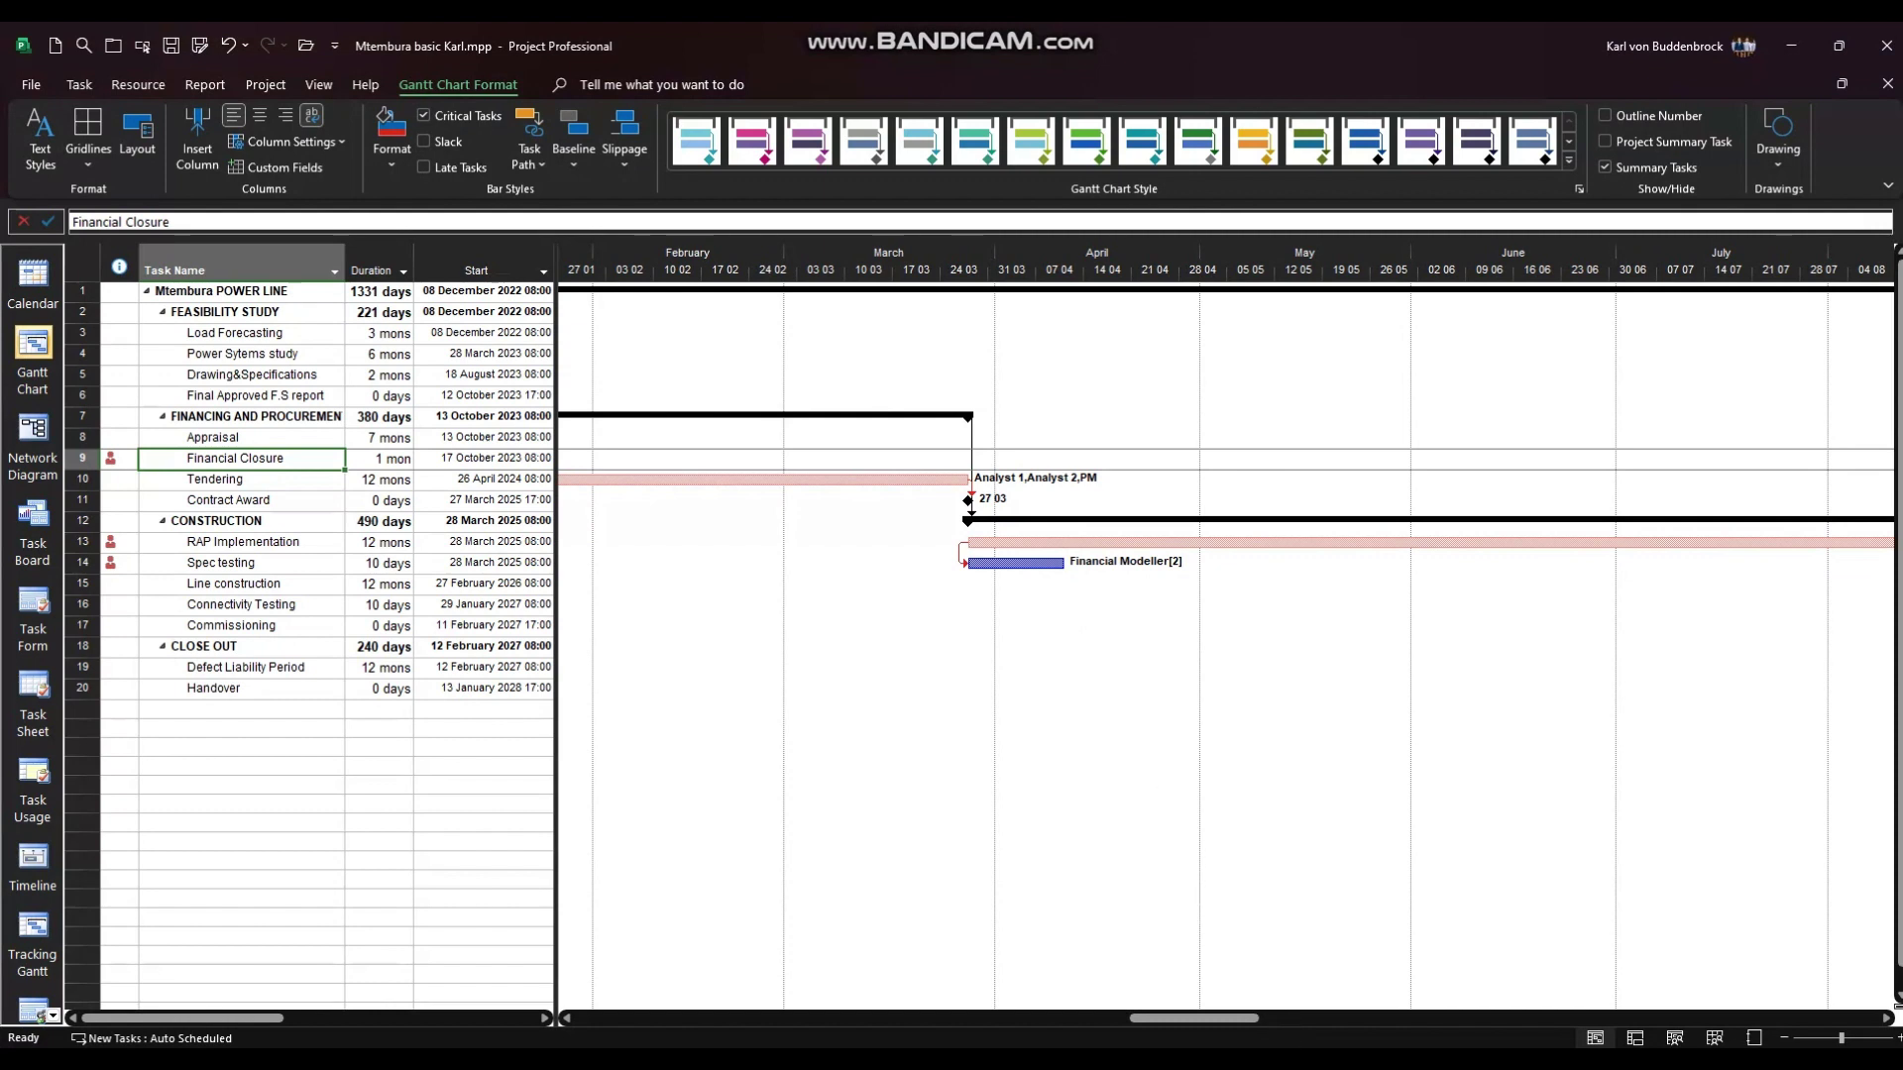
Consult the manual's Critical Path Analysis instructions on creating a named combination view and showing slack time
{"action": "mouse_move", "coordinate": [1306, 1059]}
{"action": "left_click", "coordinate": [1308, 956]}
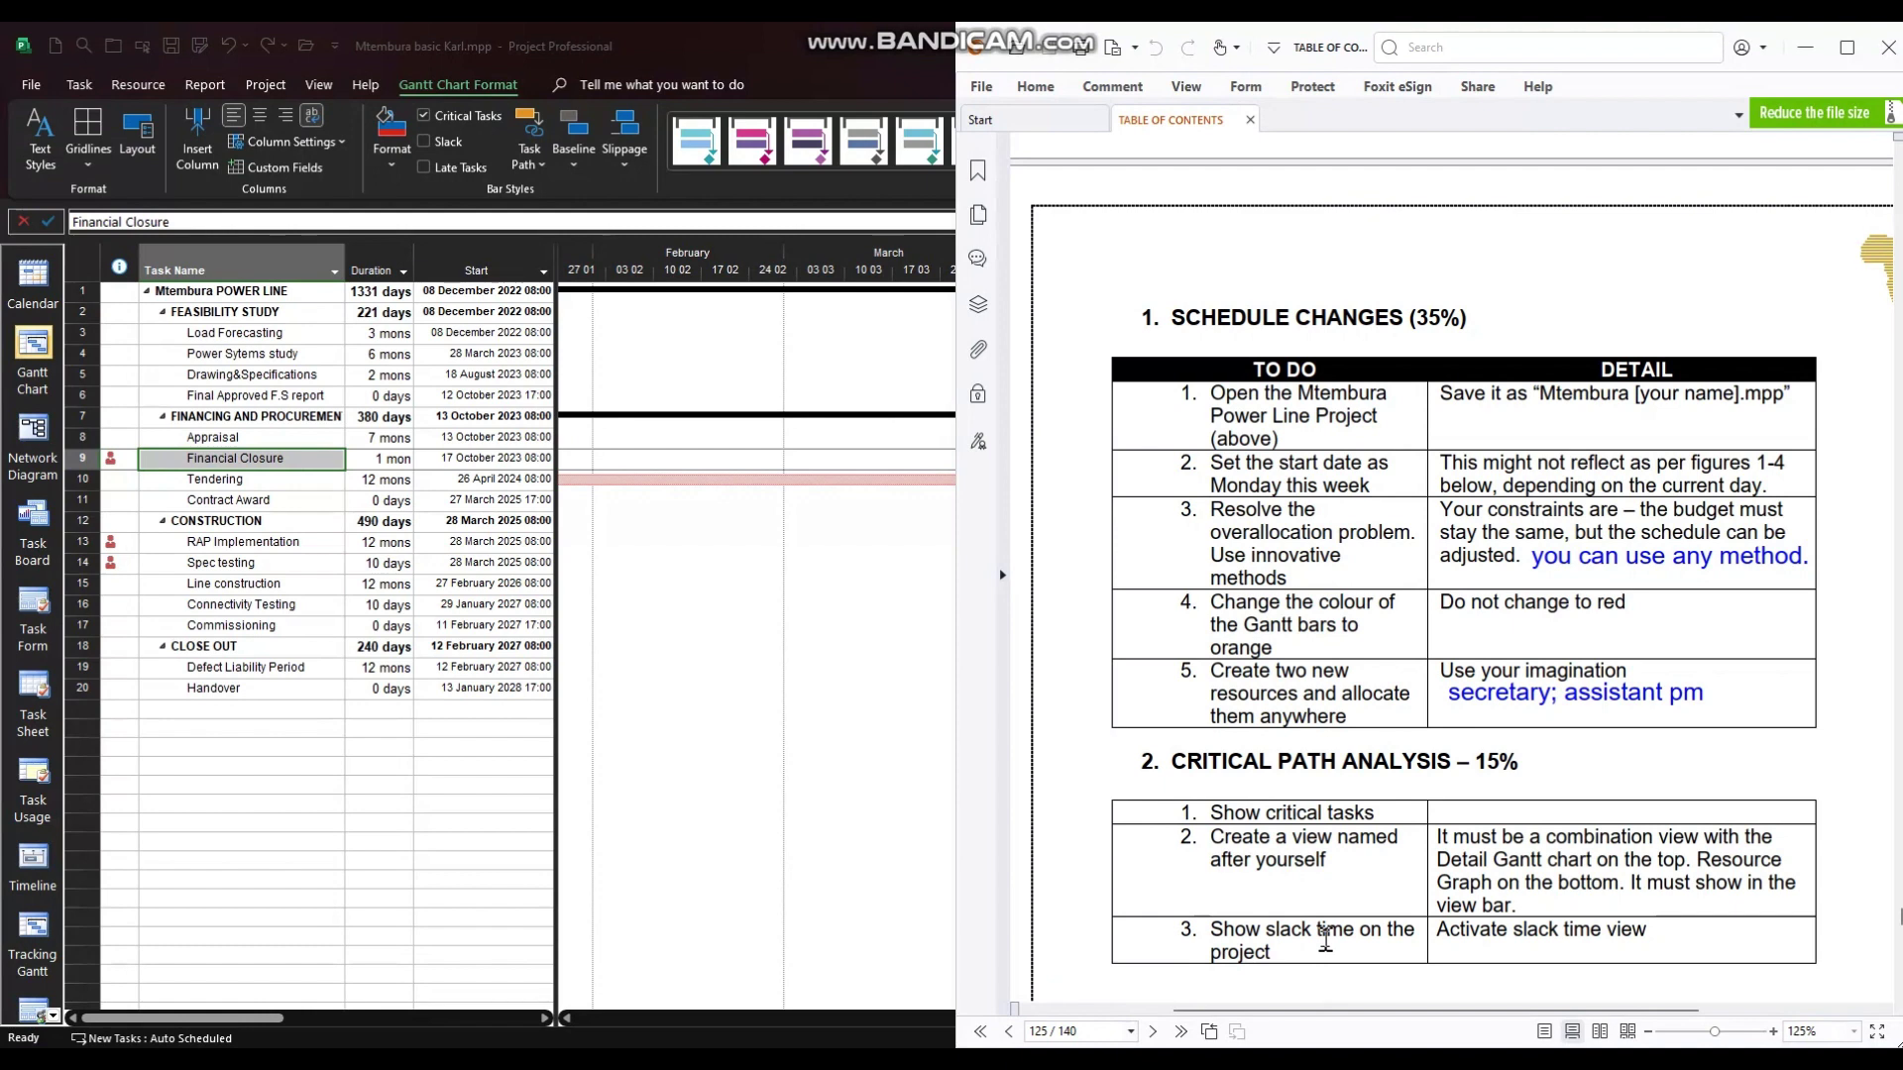
{"action": "scroll", "coordinate": [1328, 937], "scroll_direction": "down", "scroll_amount": 3}
{"action": "scroll", "coordinate": [1328, 932], "scroll_direction": "up", "scroll_amount": 3}
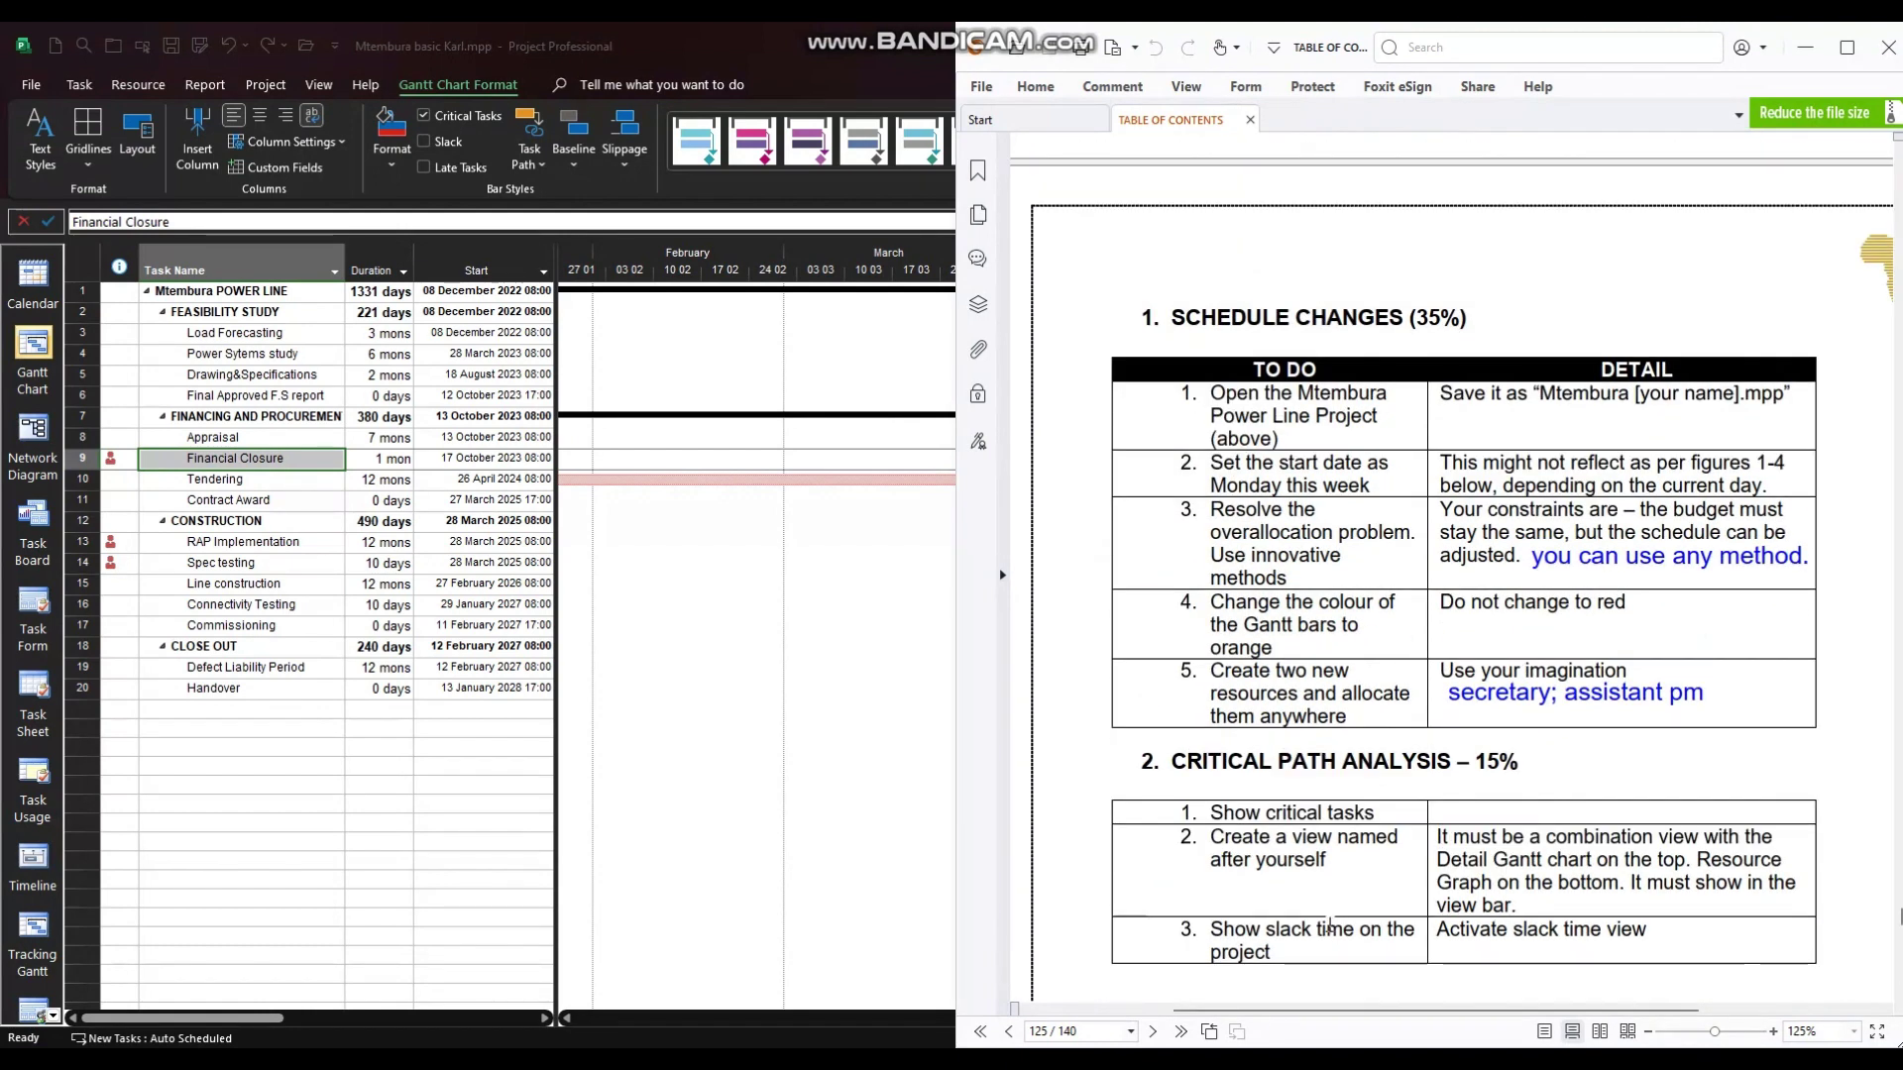
{"action": "scroll", "coordinate": [1328, 927], "scroll_direction": "down", "scroll_amount": 3}
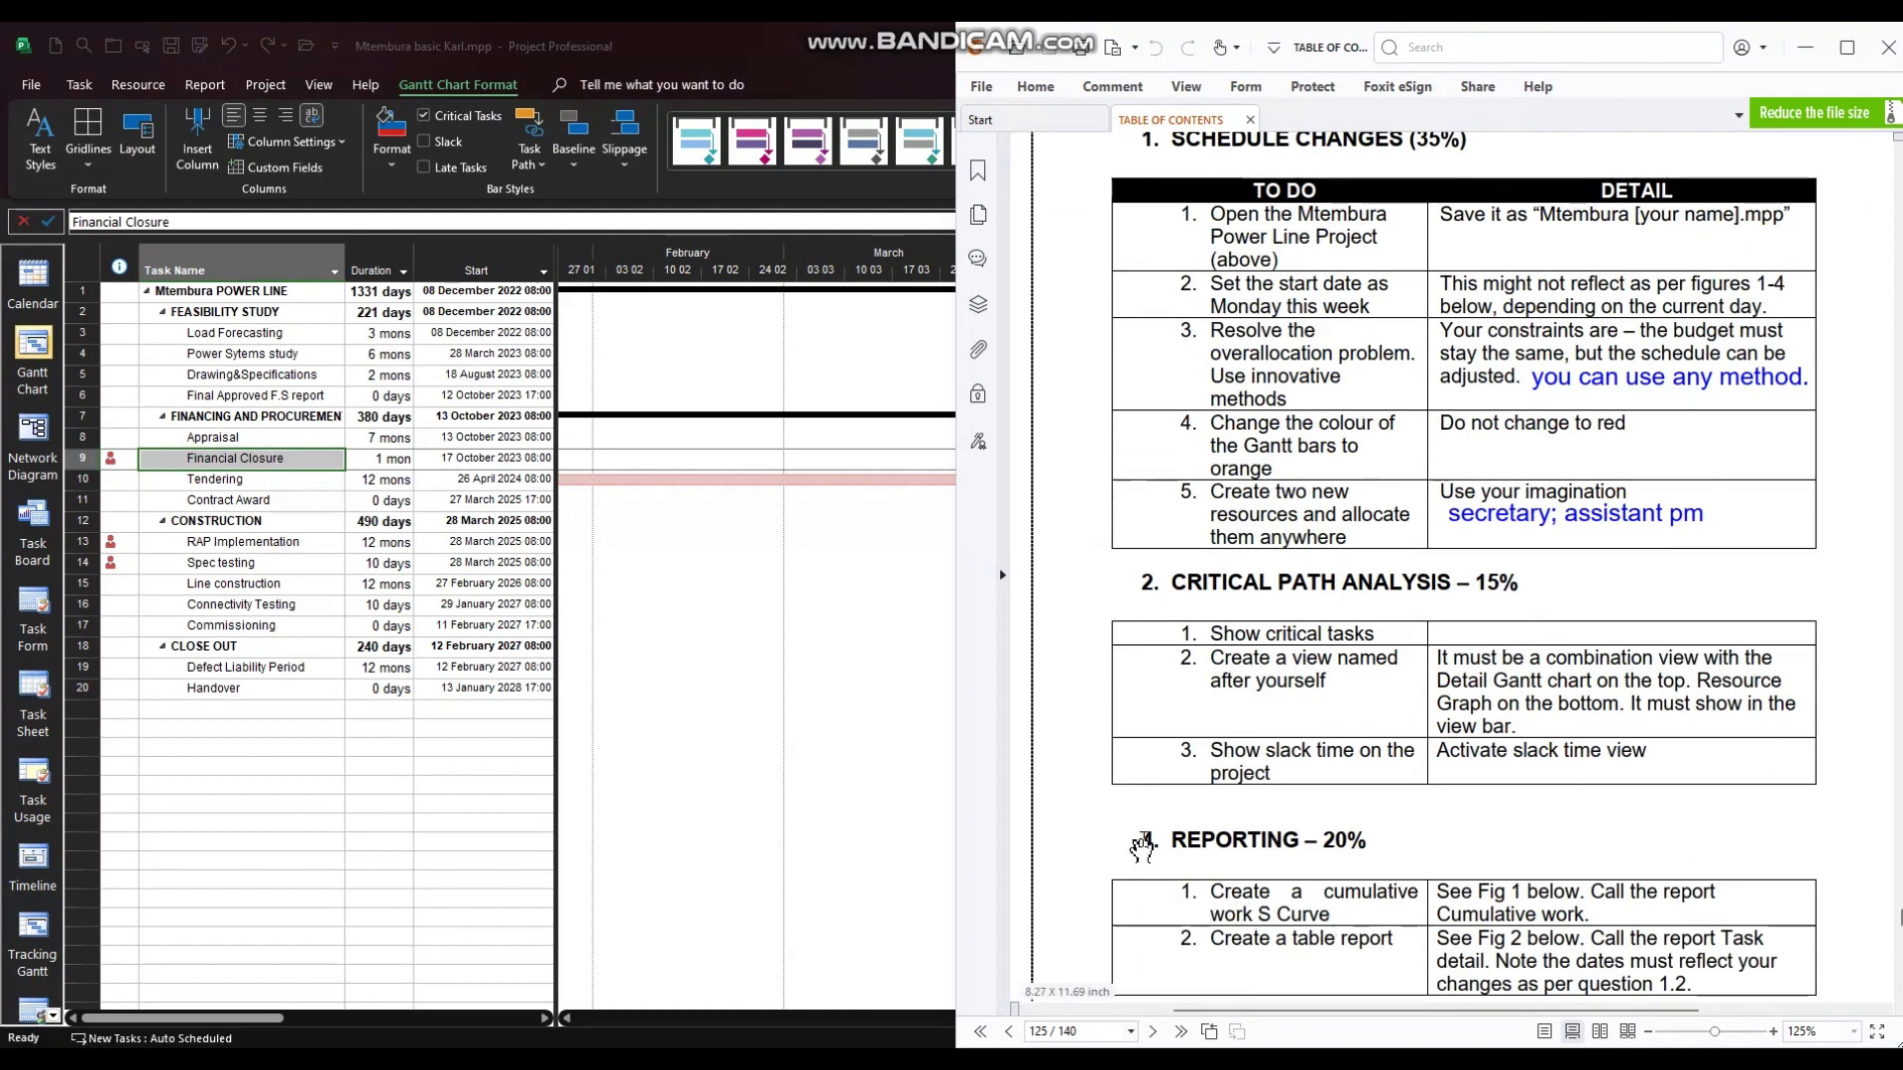
{"action": "scroll", "coordinate": [1346, 823], "scroll_direction": "up", "scroll_amount": 3}
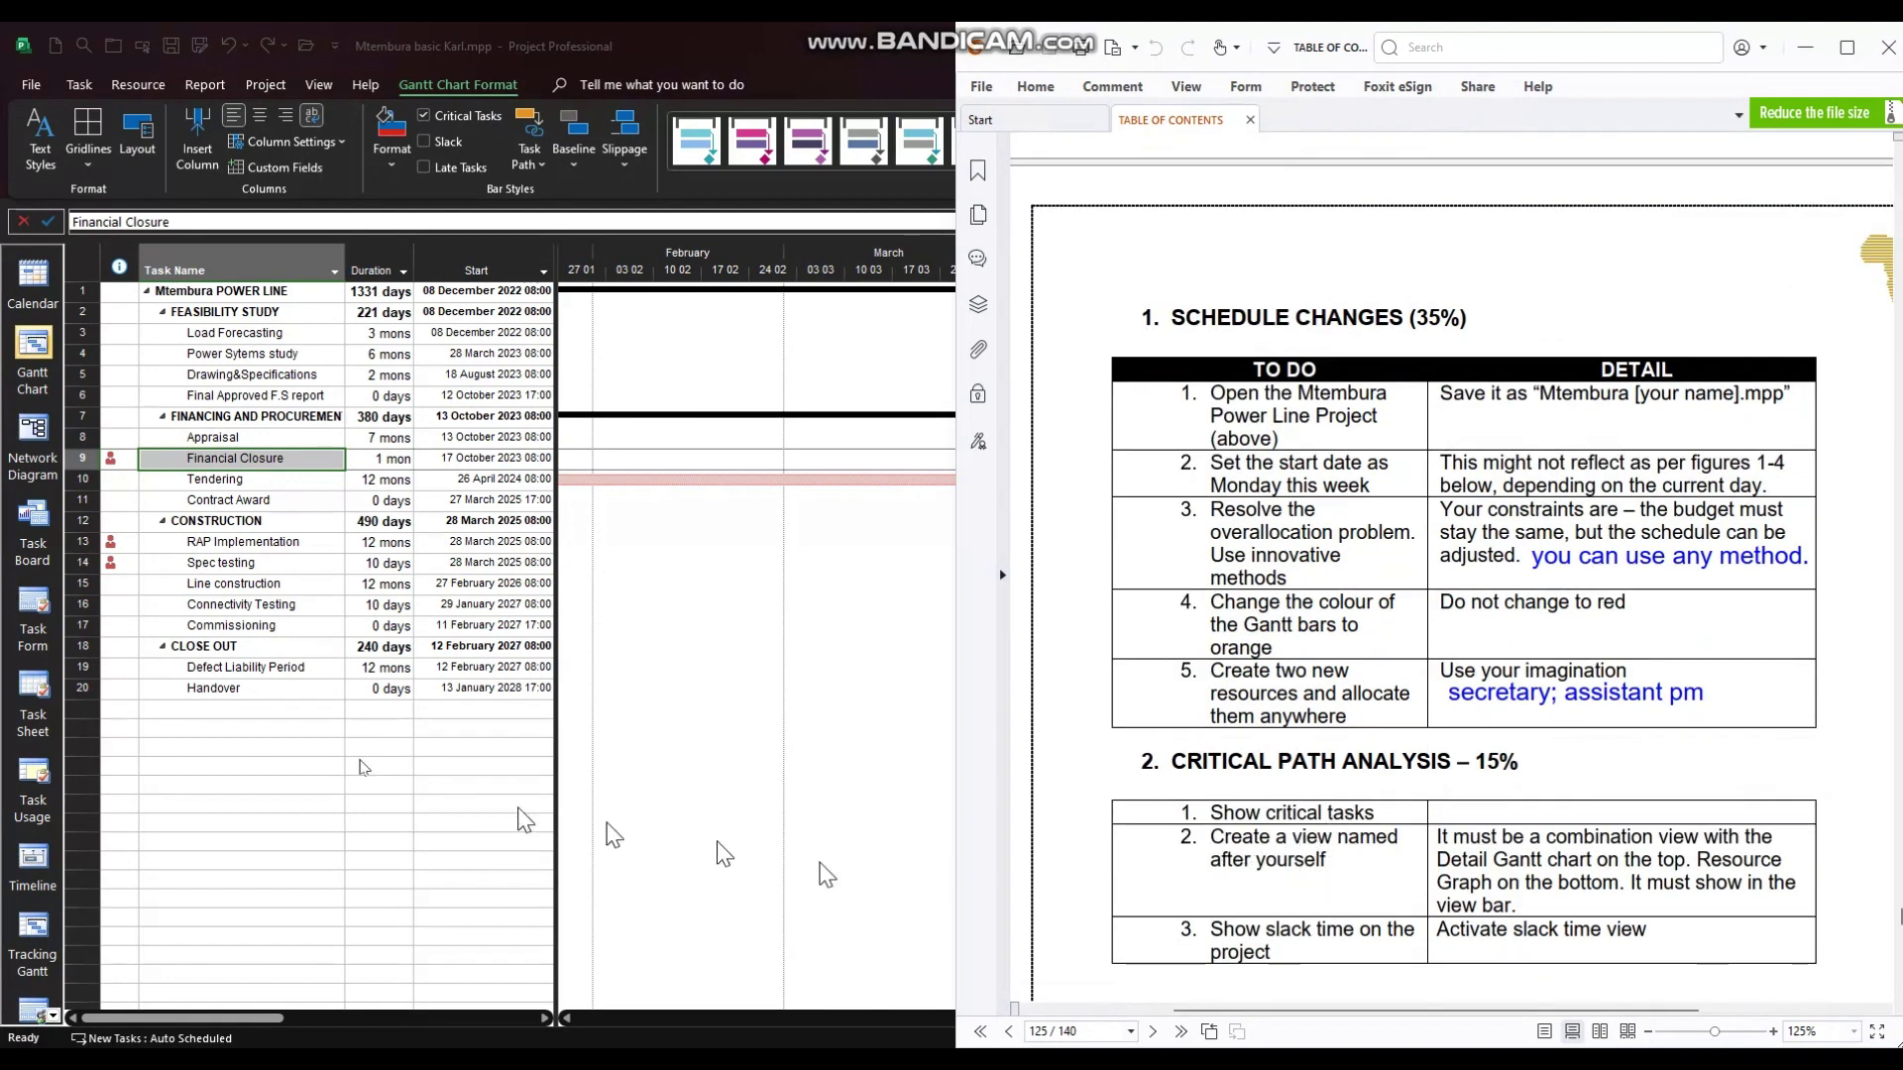
{"action": "left_click", "coordinate": [305, 605]}
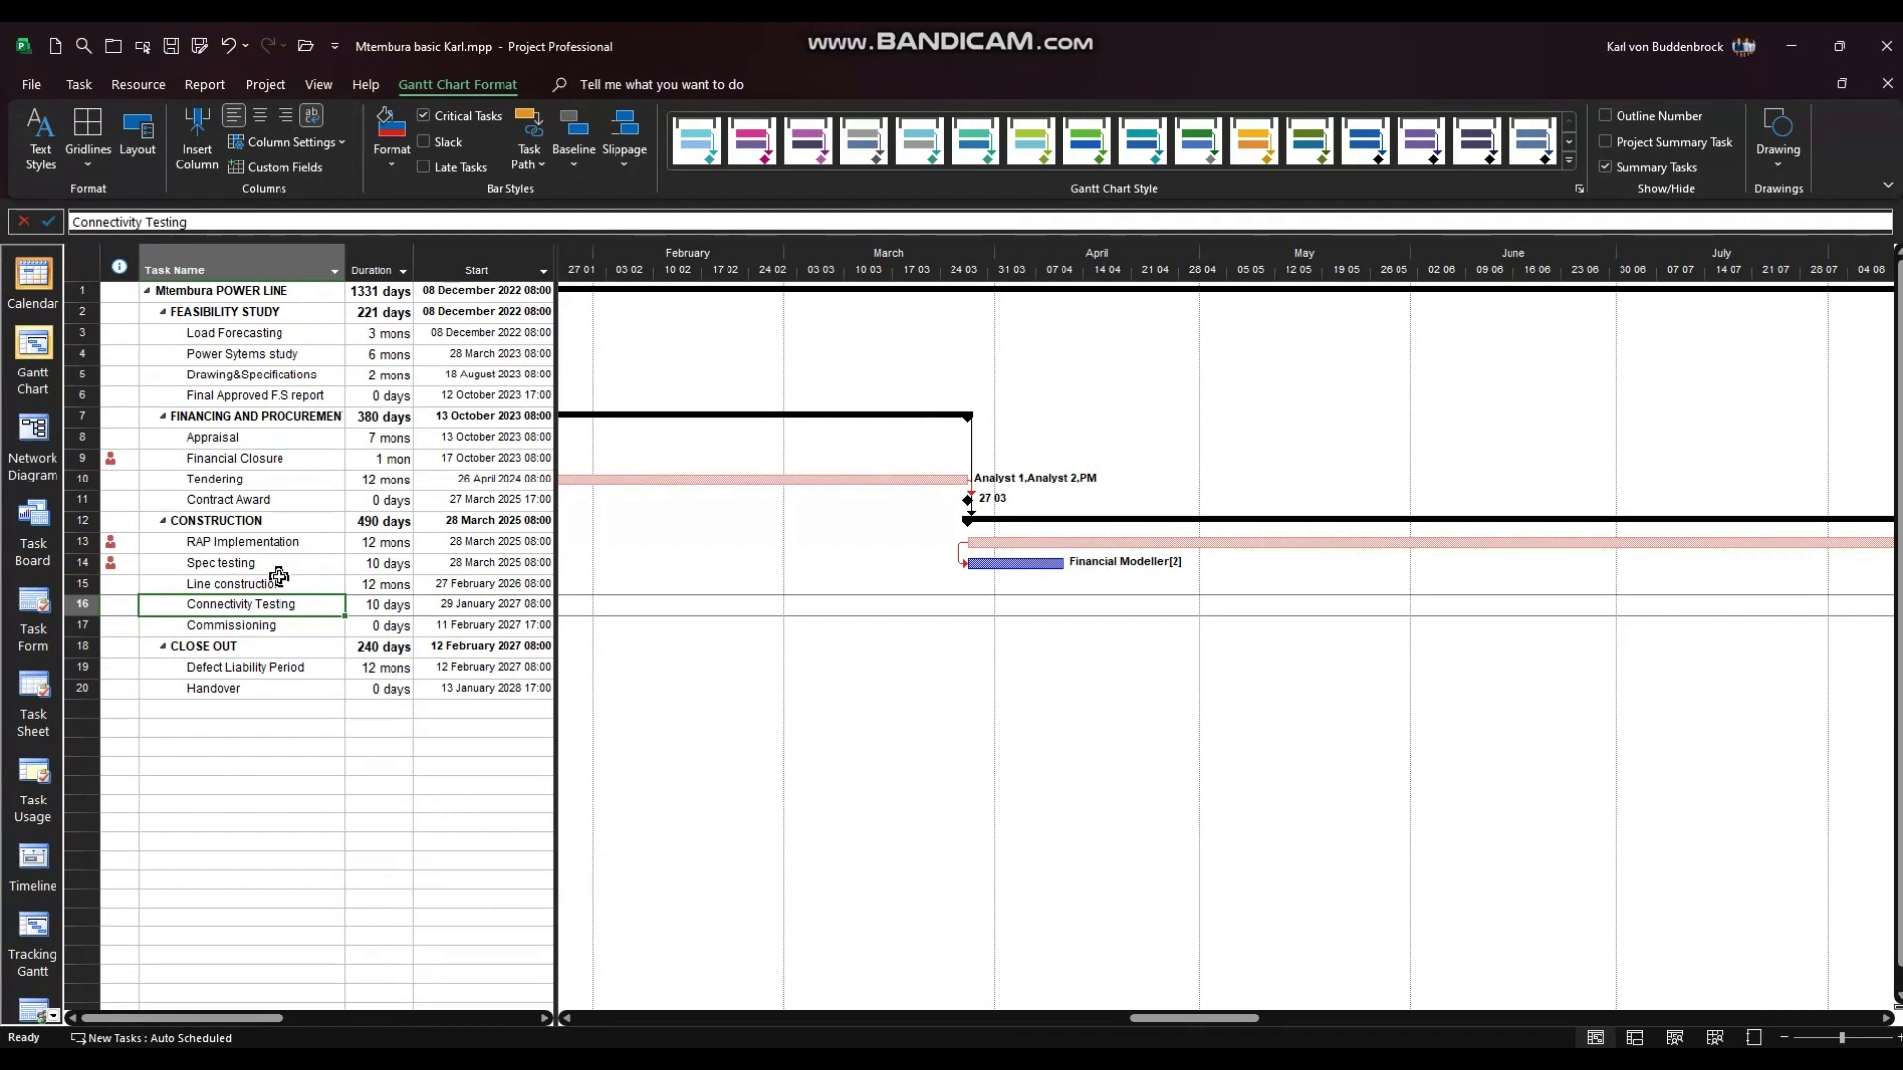
Define a new combination view and name it with your own first name followed by 123
{"action": "left_click", "coordinate": [80, 85]}
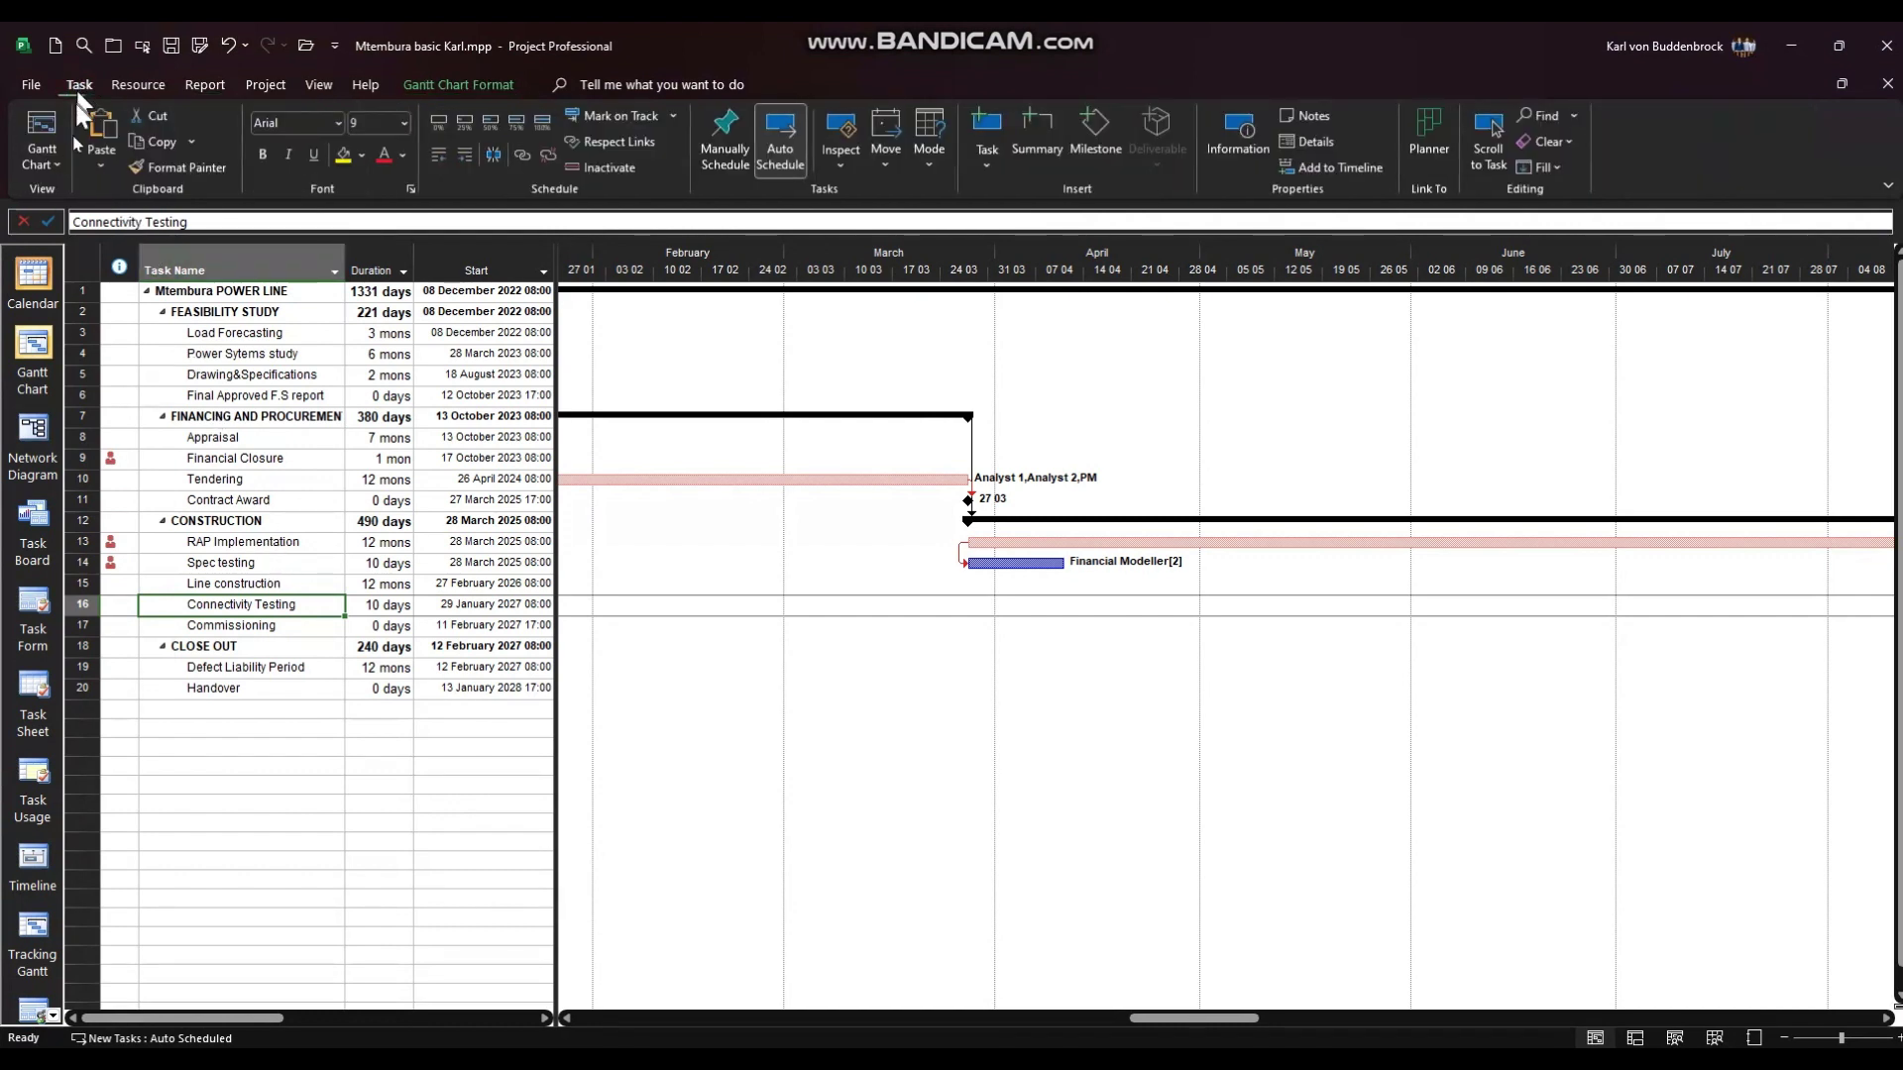
{"action": "left_click", "coordinate": [51, 164]}
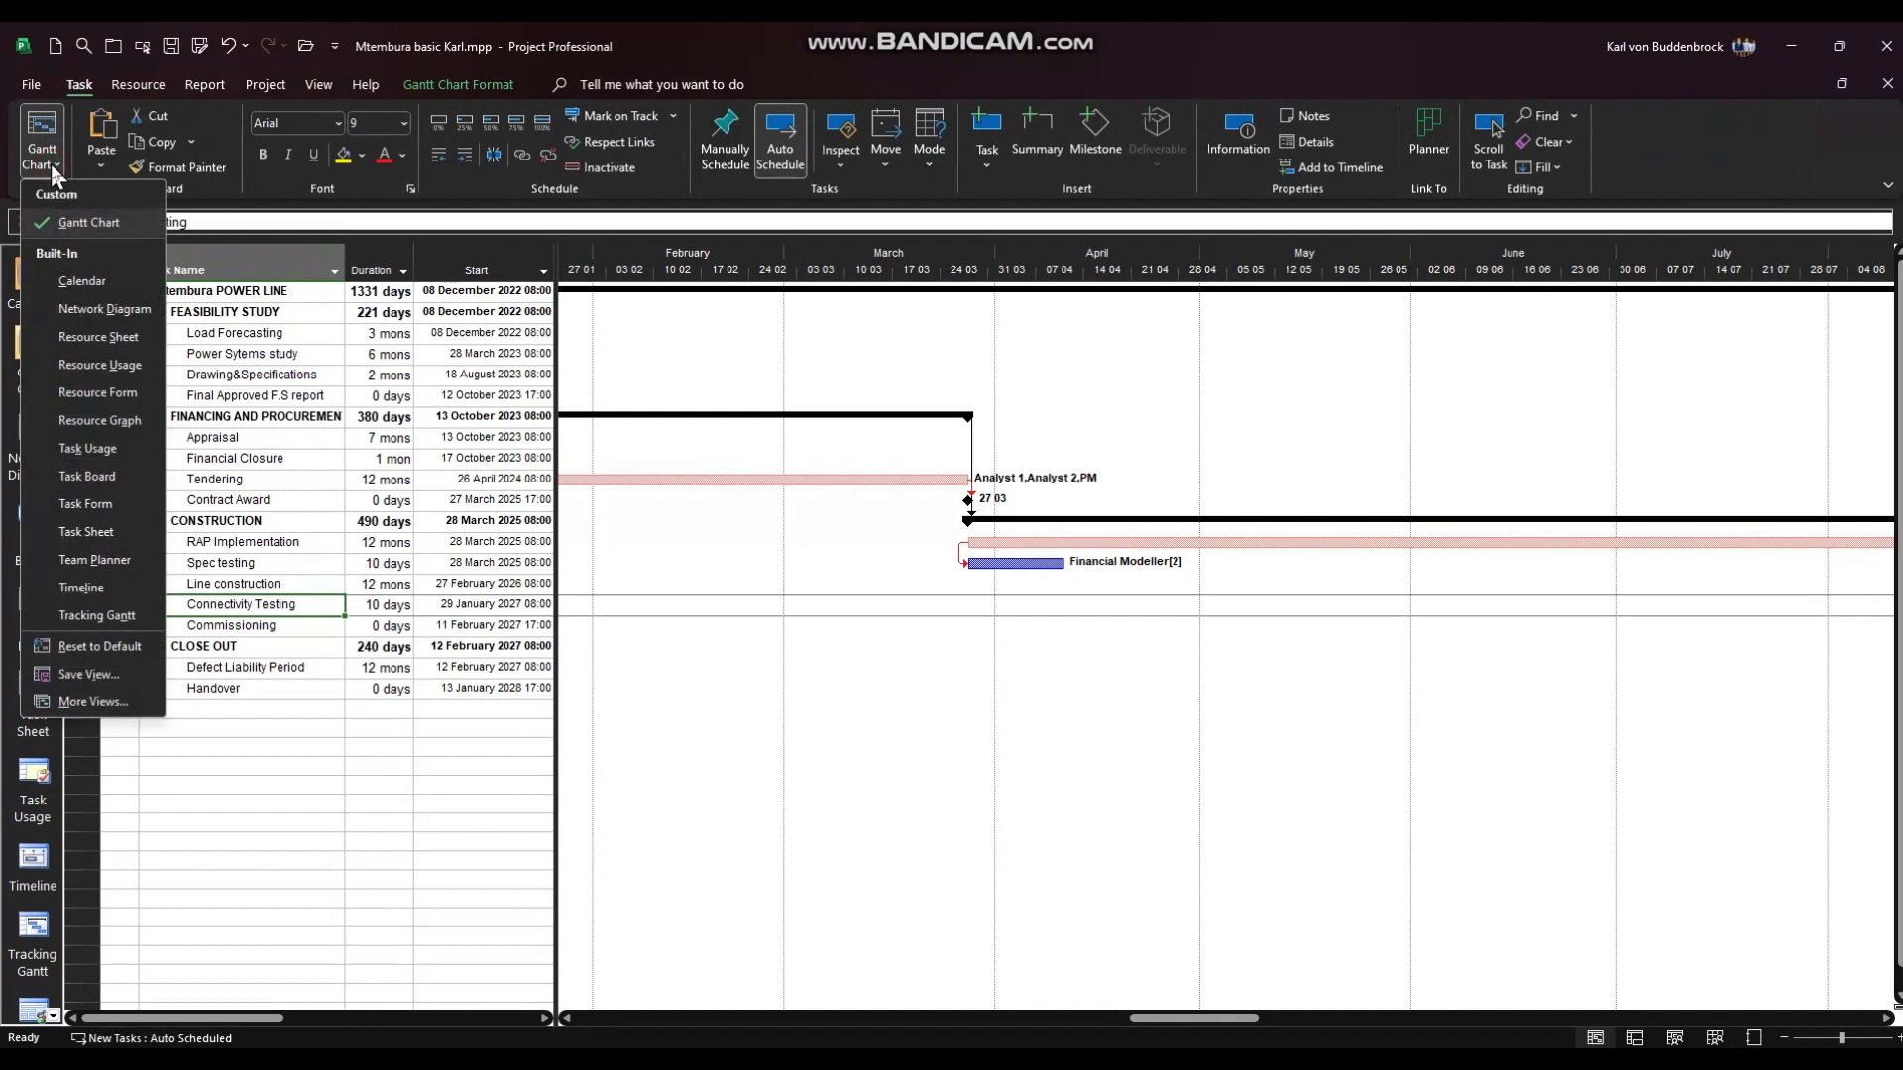
{"action": "left_click", "coordinate": [82, 704]}
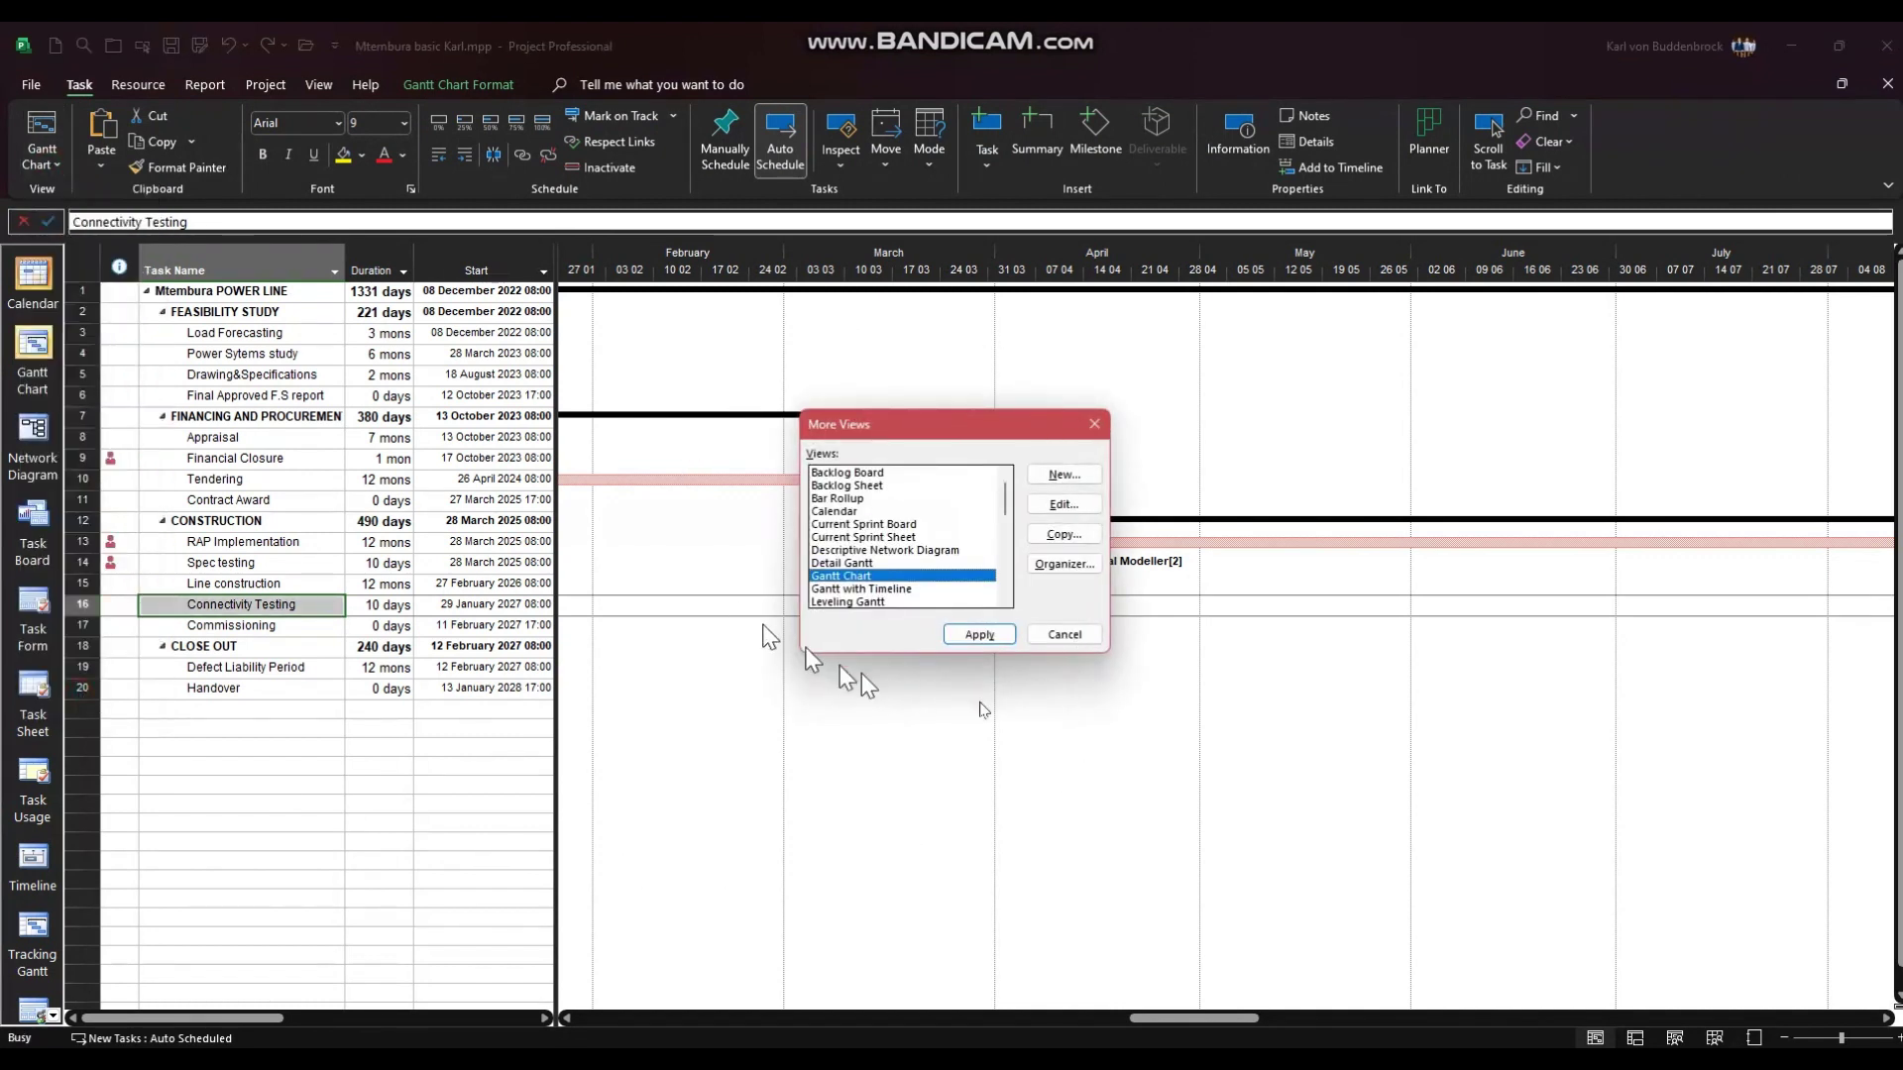
{"action": "left_click", "coordinate": [1060, 482]}
{"action": "left_click", "coordinate": [833, 539]}
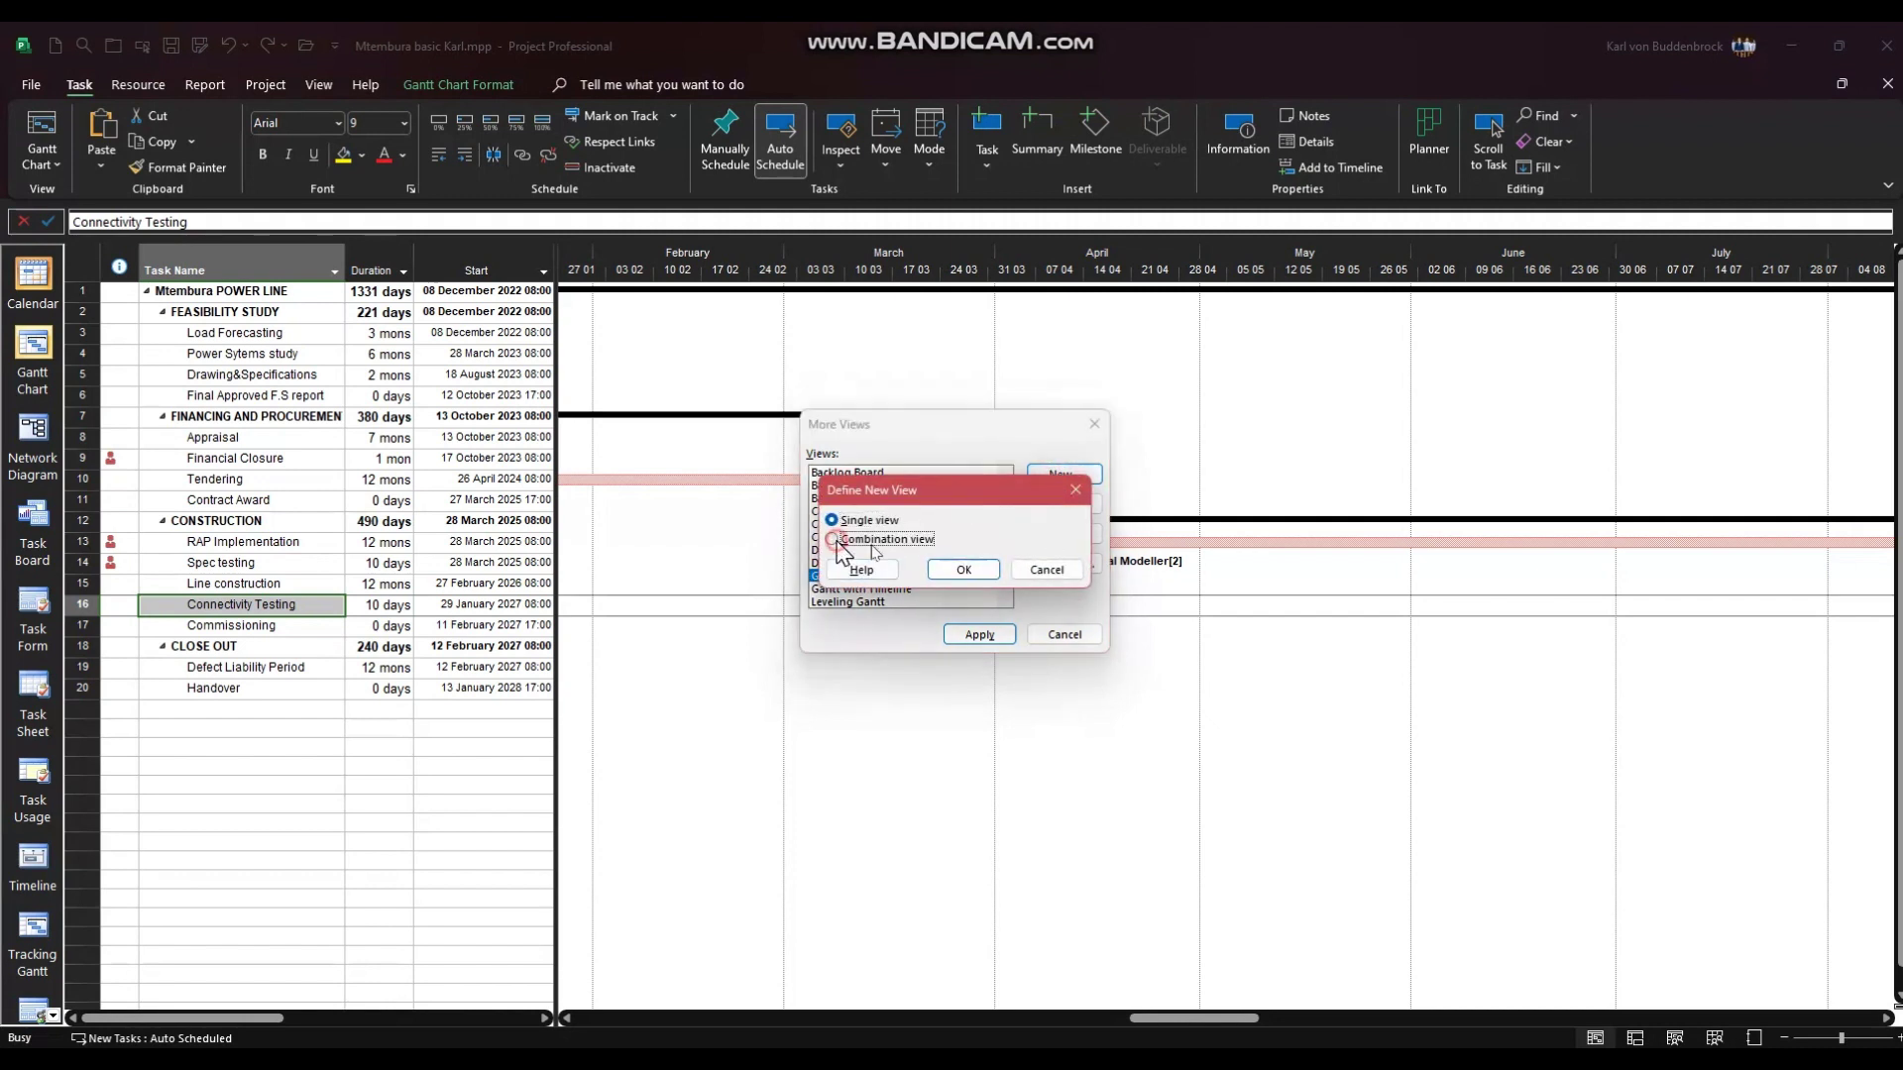
{"action": "left_click", "coordinate": [989, 581]}
{"action": "type", "text": "Karl123"}
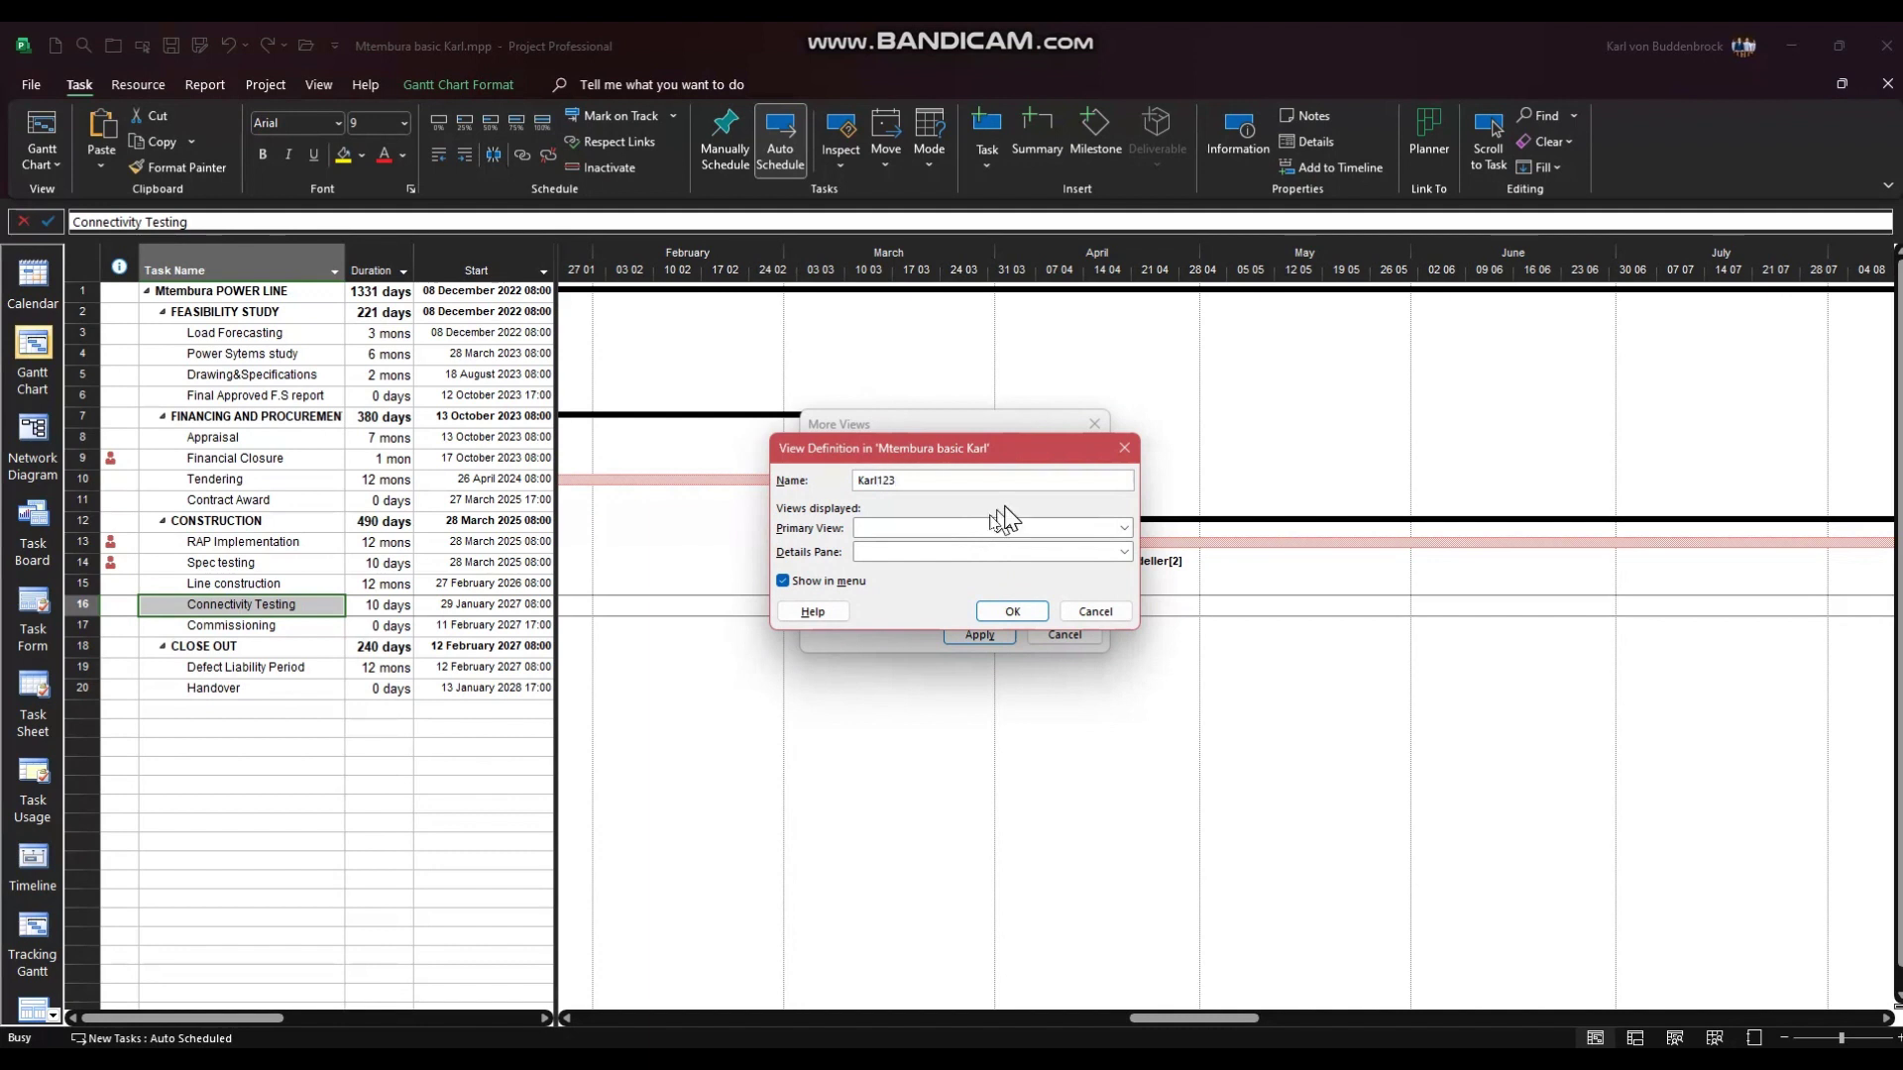
Set Gantt Chart as the new view's primary view and Resource Graph as its details pane, and apply the view
{"action": "left_click", "coordinate": [956, 529]}
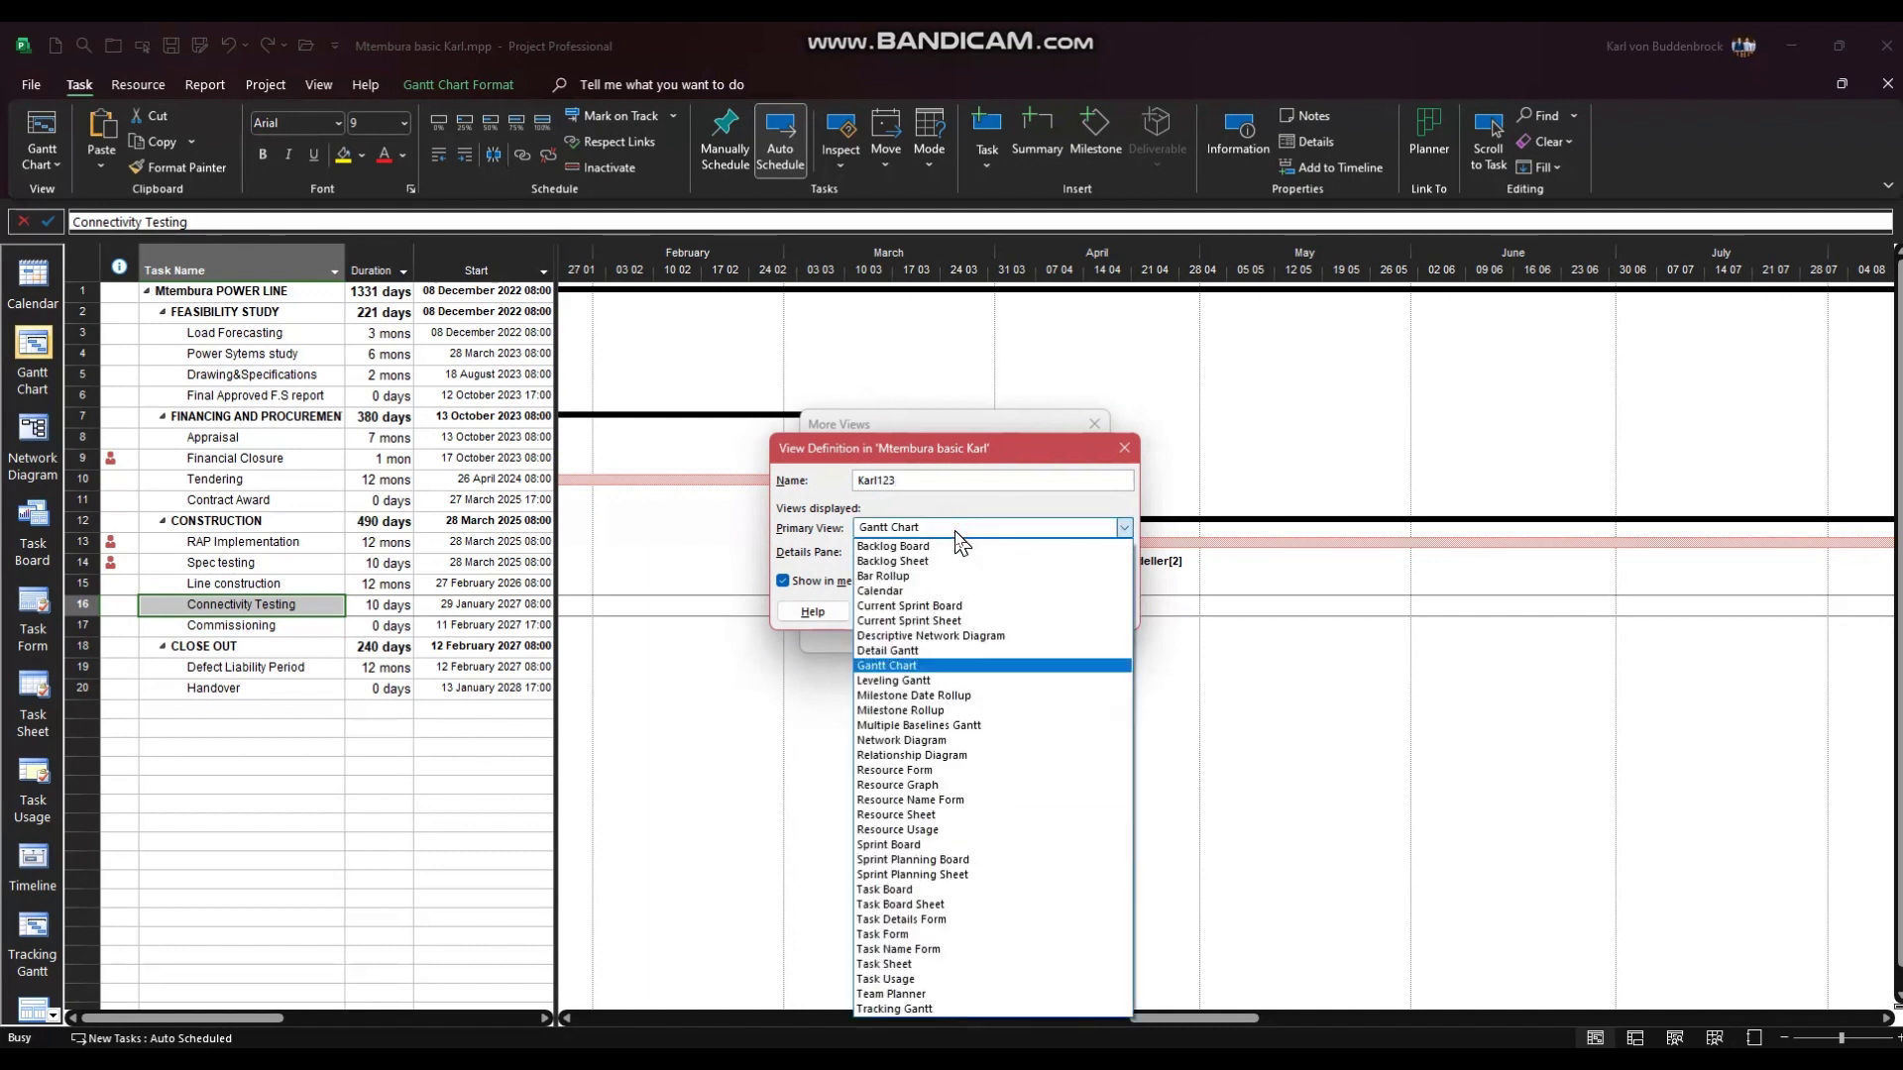
{"action": "left_click", "coordinate": [922, 665]}
{"action": "left_click", "coordinate": [913, 553]}
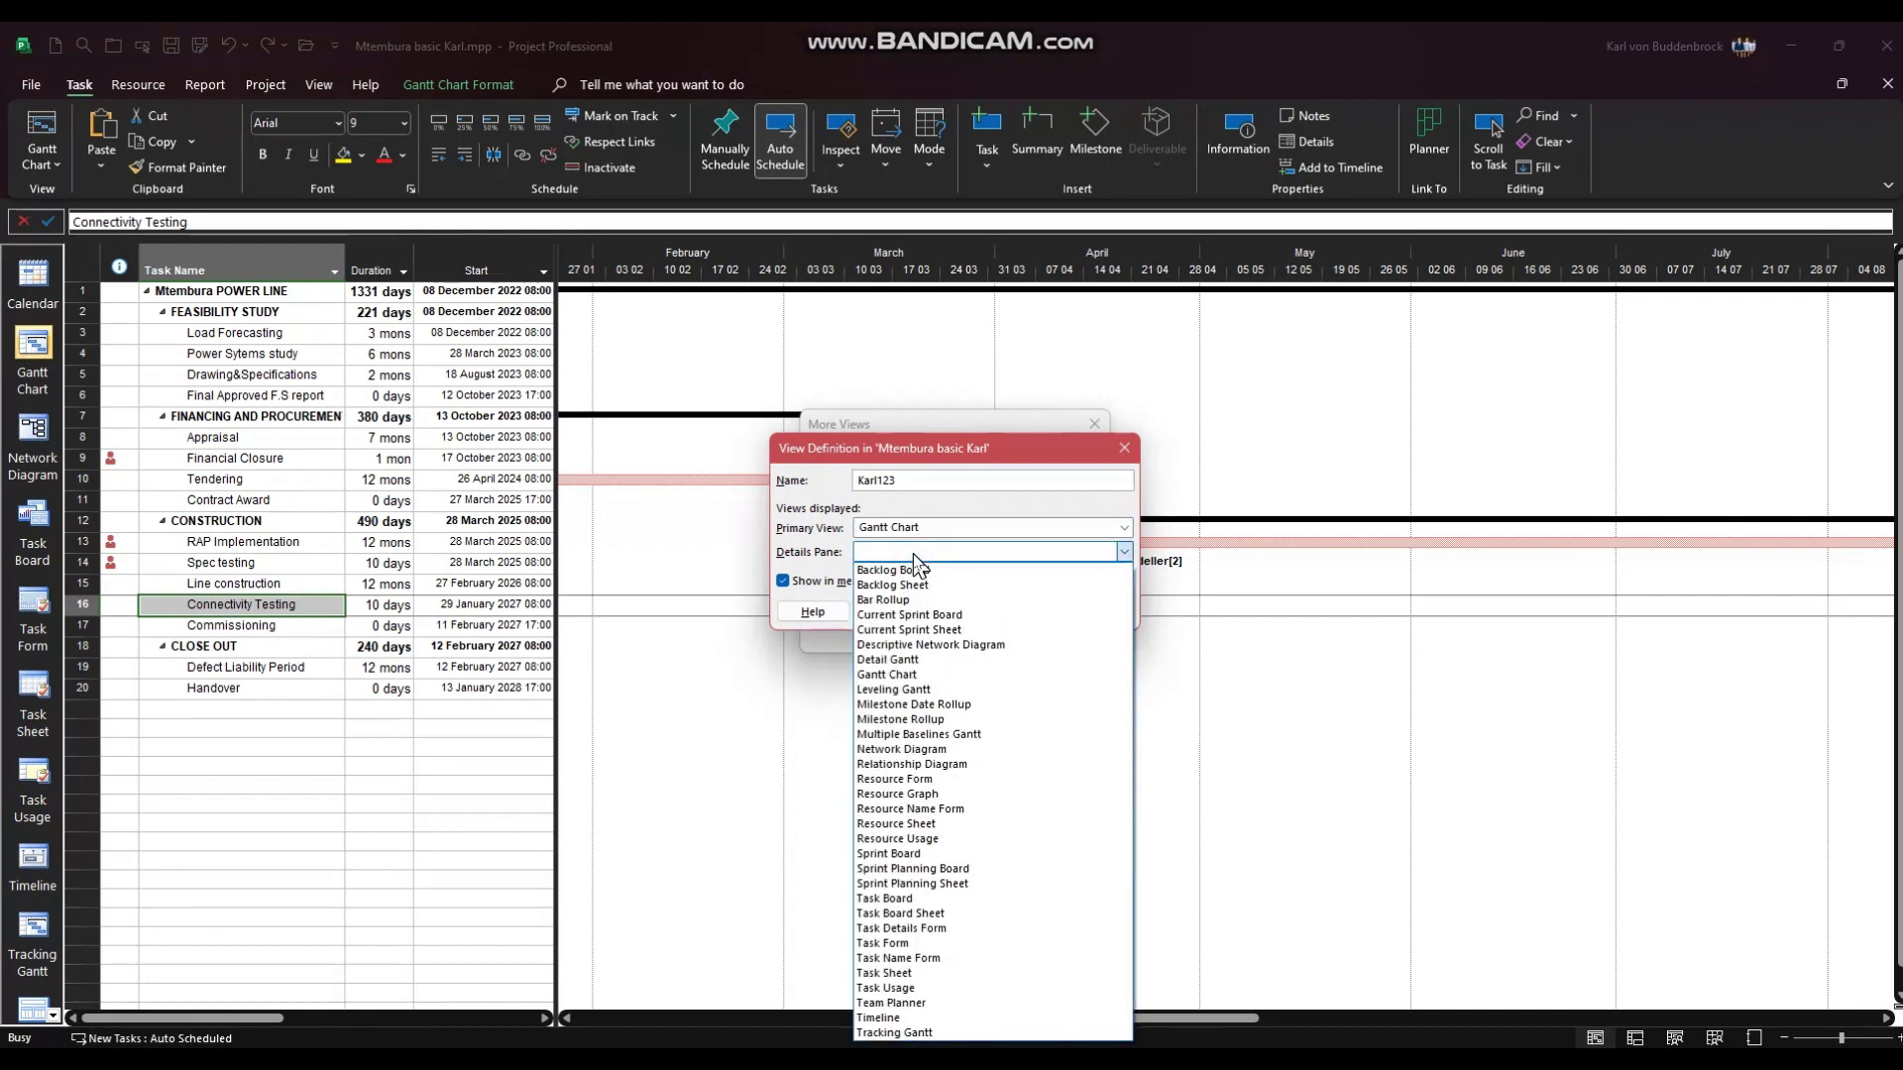
{"action": "left_click", "coordinate": [960, 795]}
{"action": "left_click", "coordinate": [1000, 612]}
{"action": "left_click", "coordinate": [981, 635]}
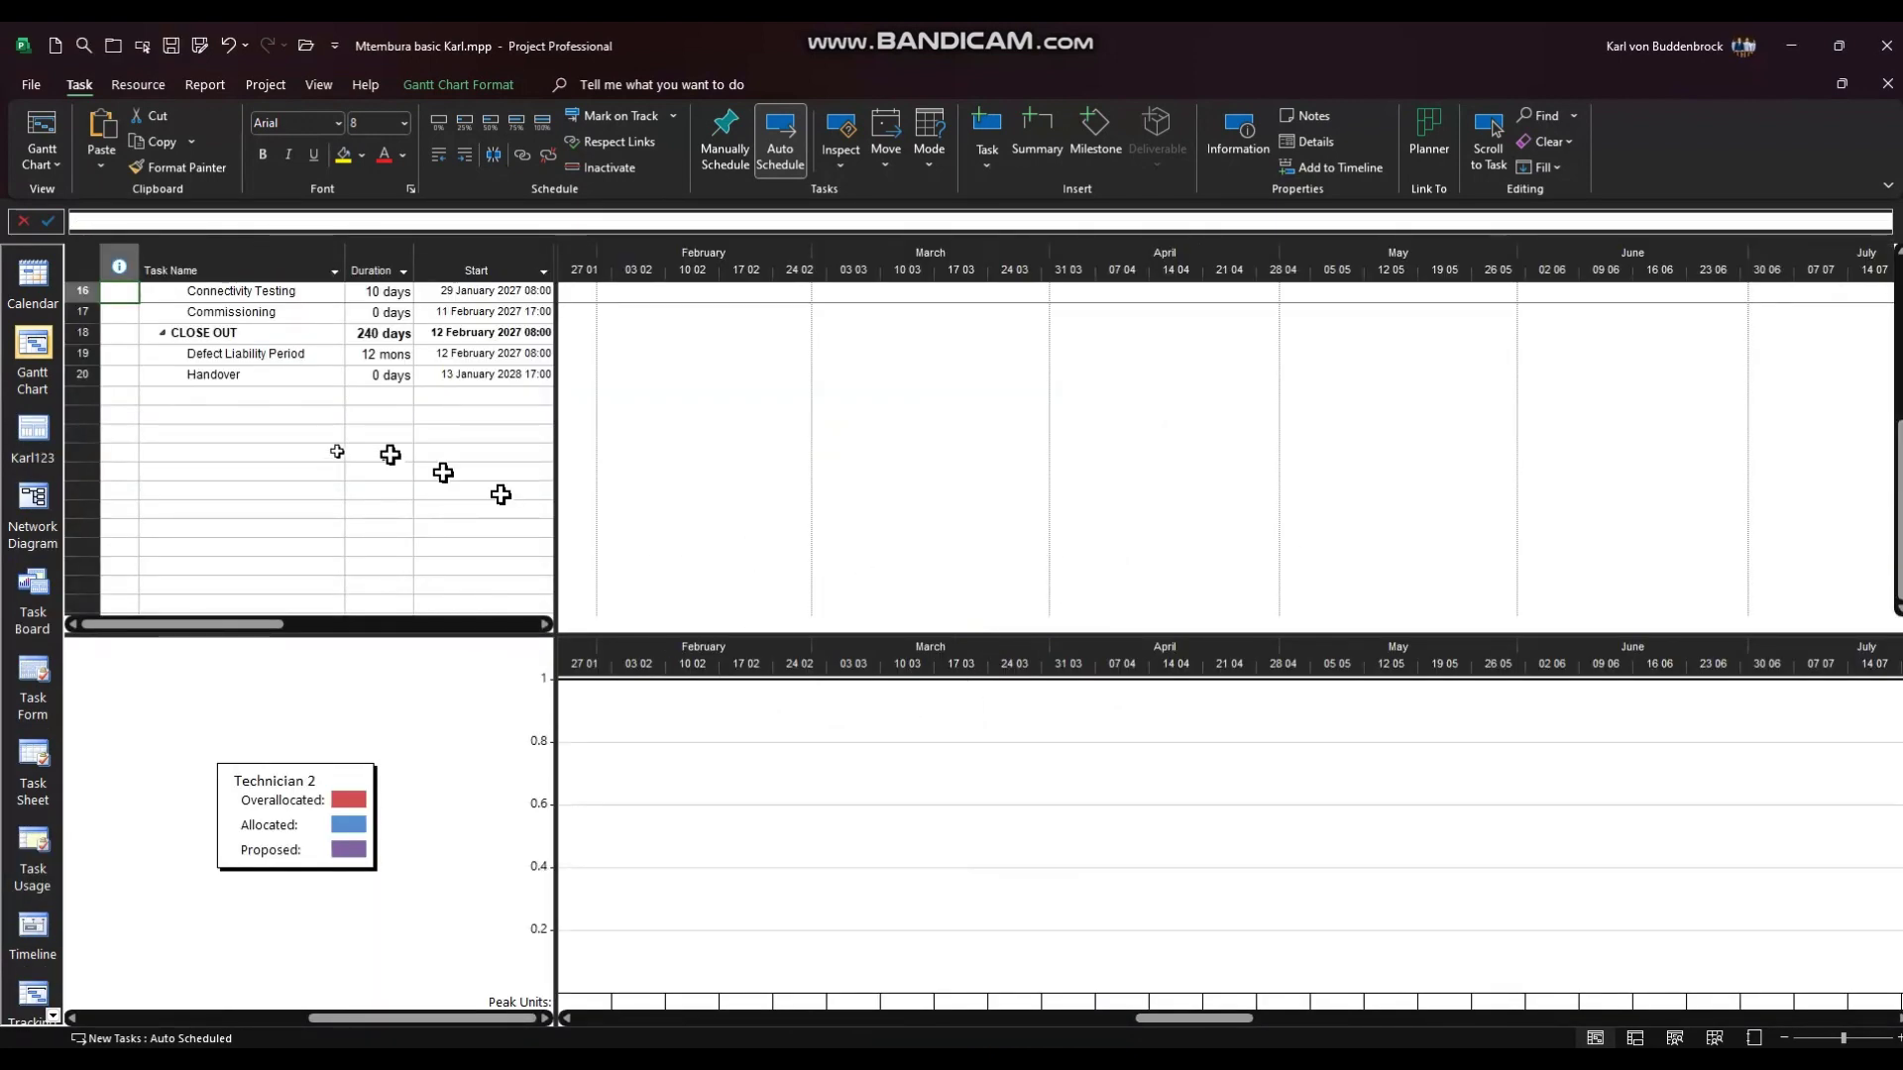
Examine the resource graph of the Financial Closure task in the new combination view
{"action": "left_click", "coordinate": [43, 442]}
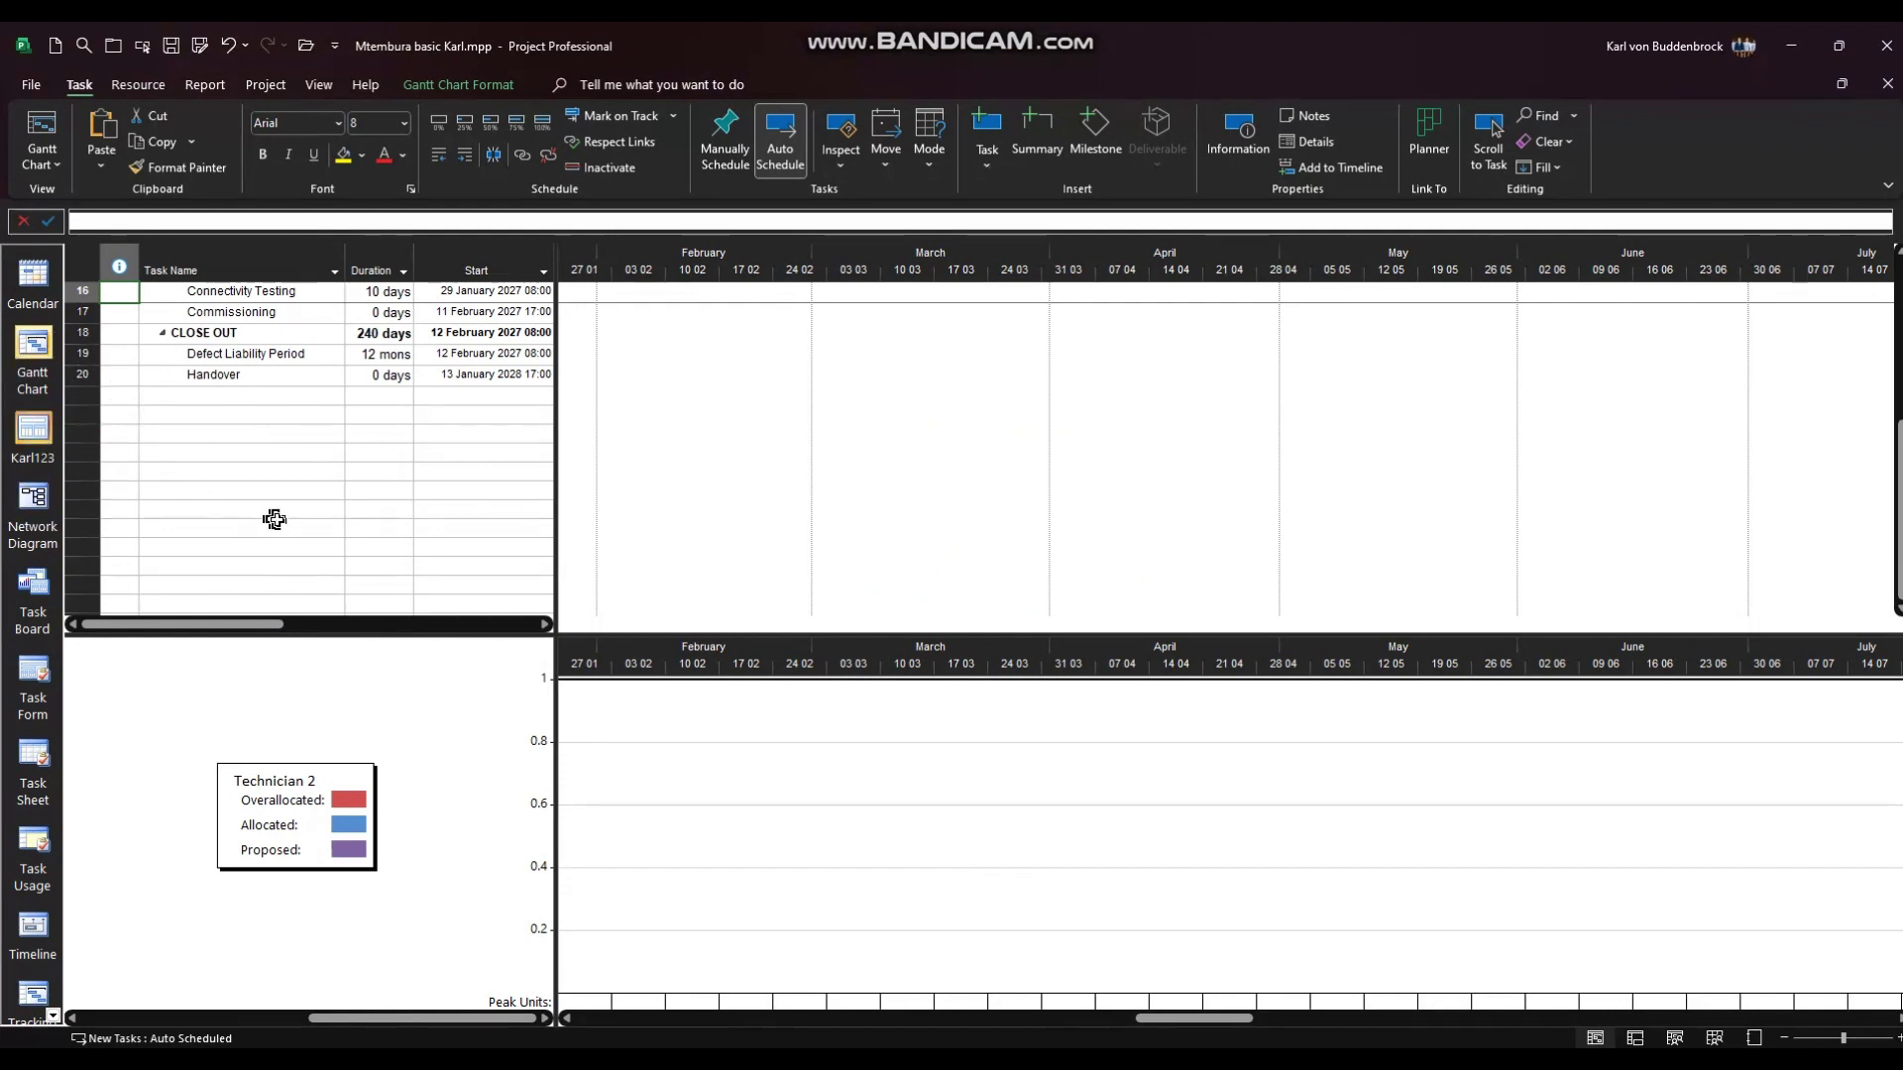
{"action": "scroll", "coordinate": [298, 426], "scroll_direction": "up", "scroll_amount": 5}
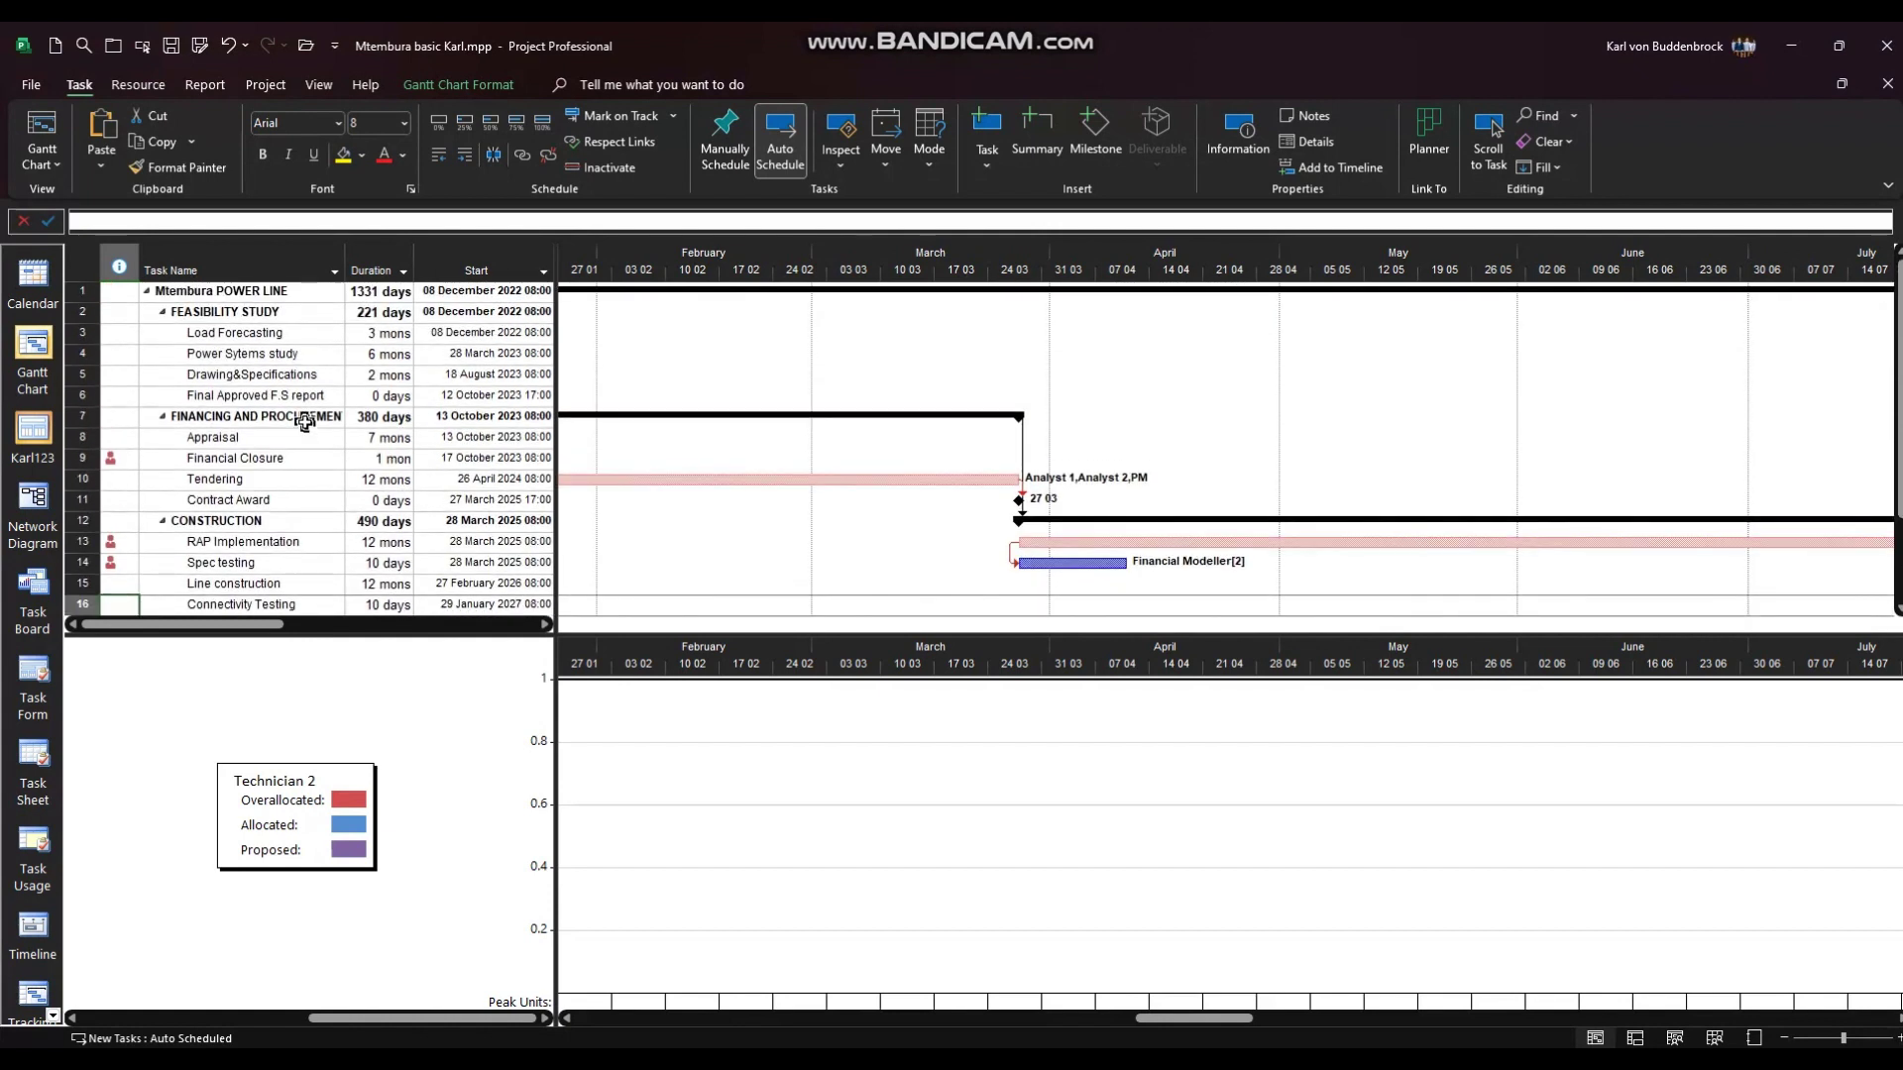
{"action": "left_click", "coordinate": [253, 461]}
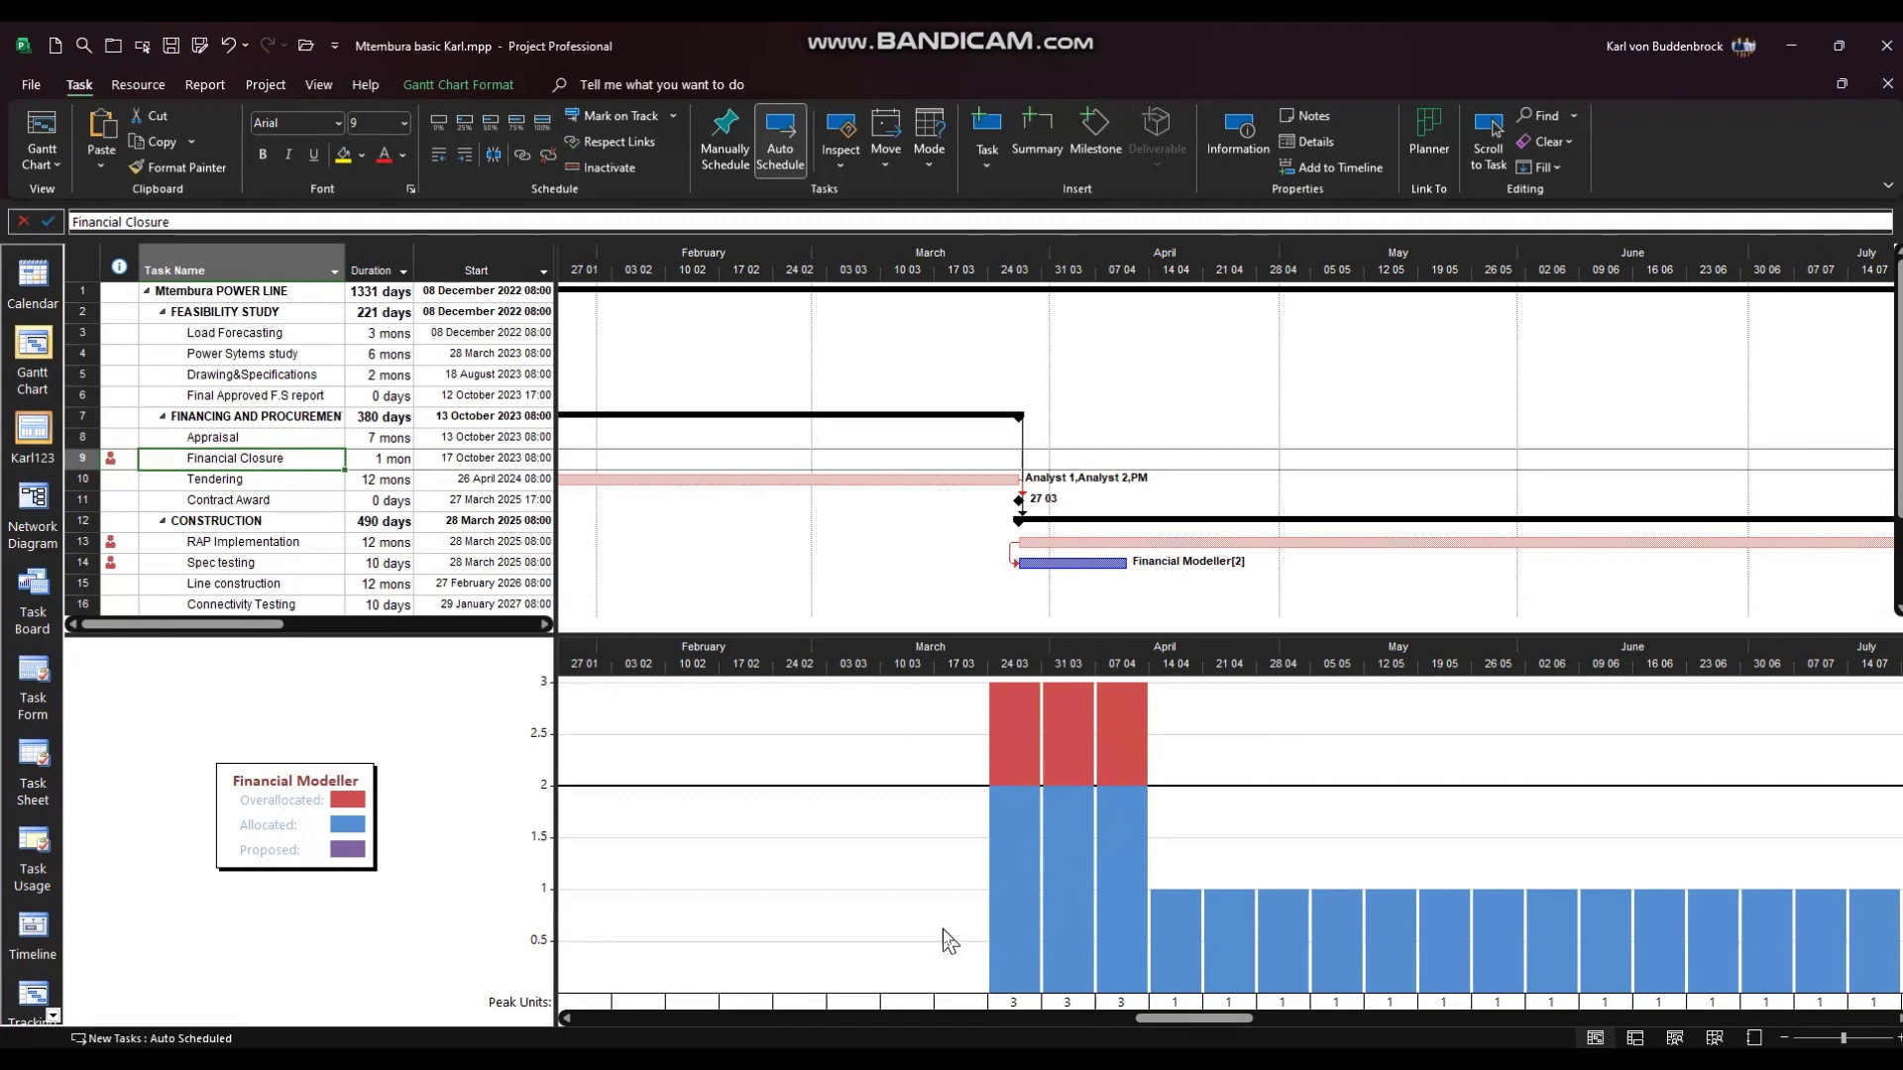
Return to the Gantt Chart view, remove its details pane and select the Tendering task
{"action": "left_click", "coordinate": [33, 347]}
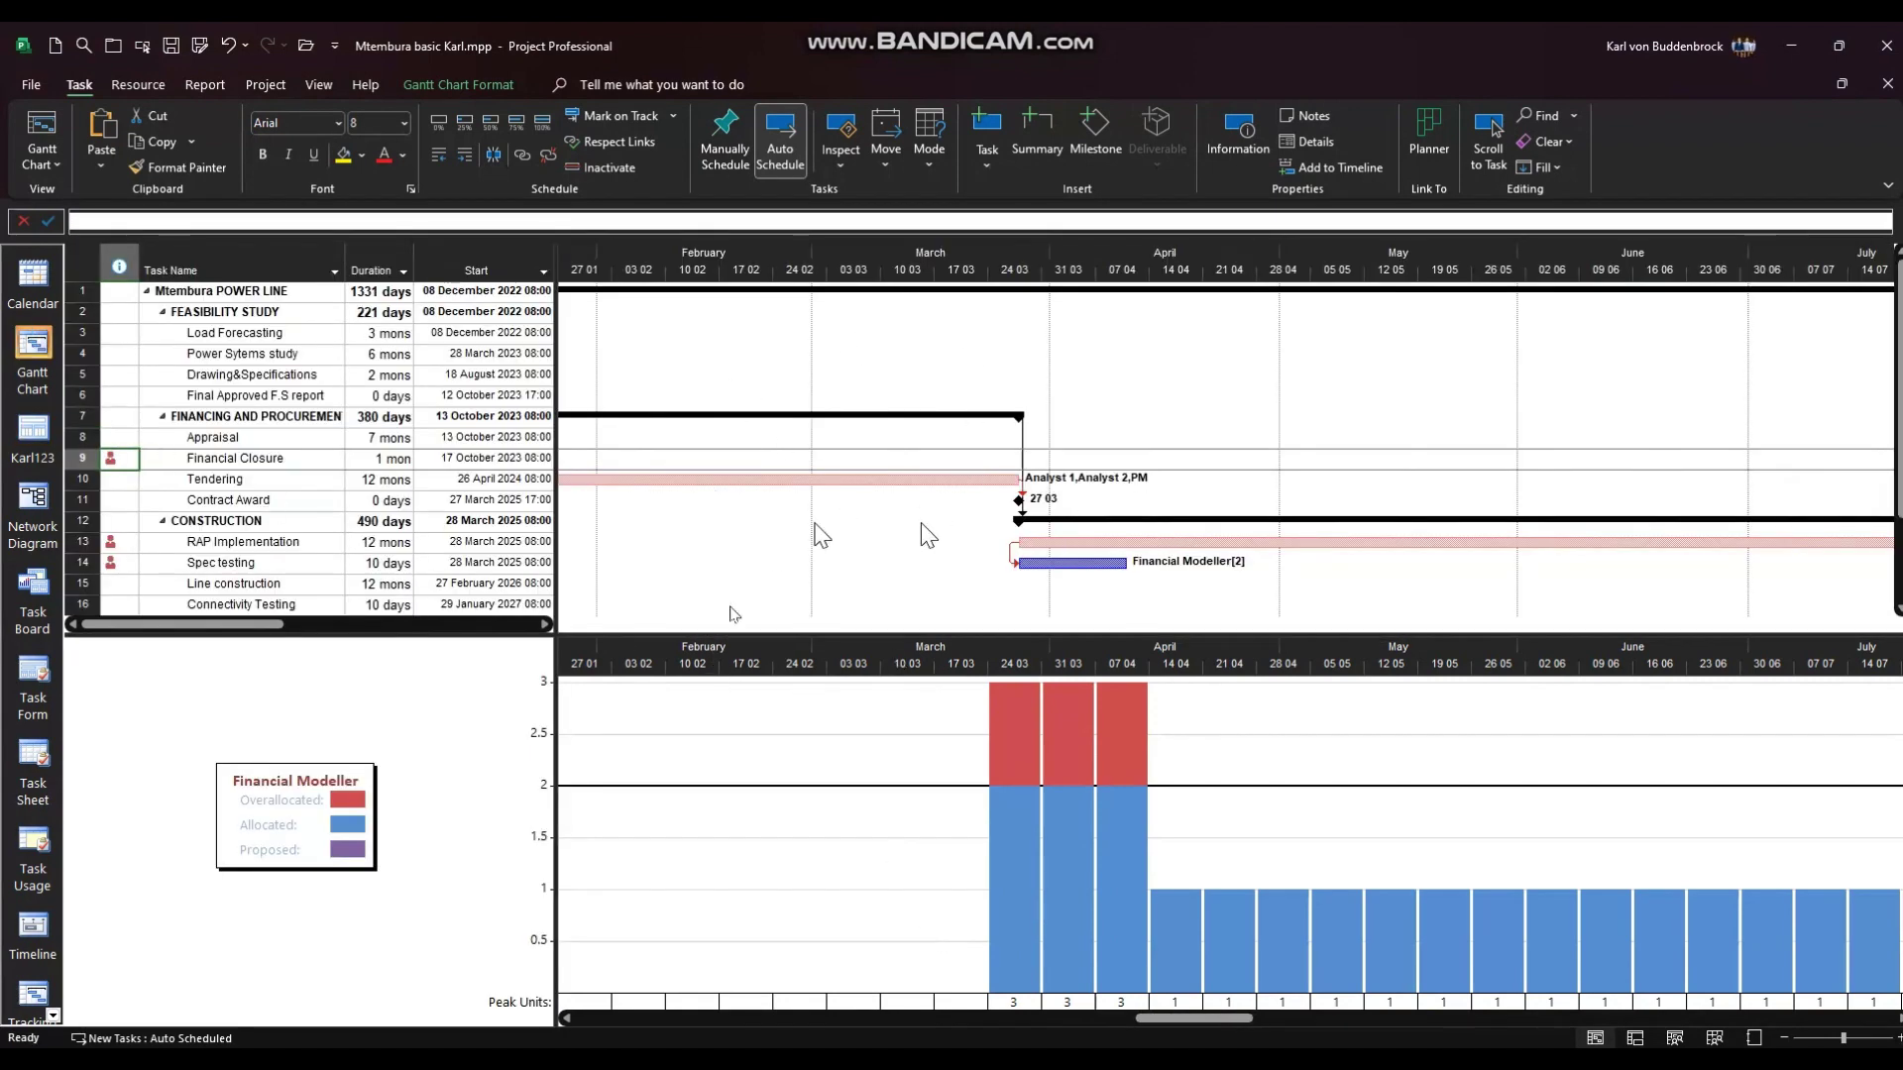
{"action": "left_click", "coordinate": [320, 84]}
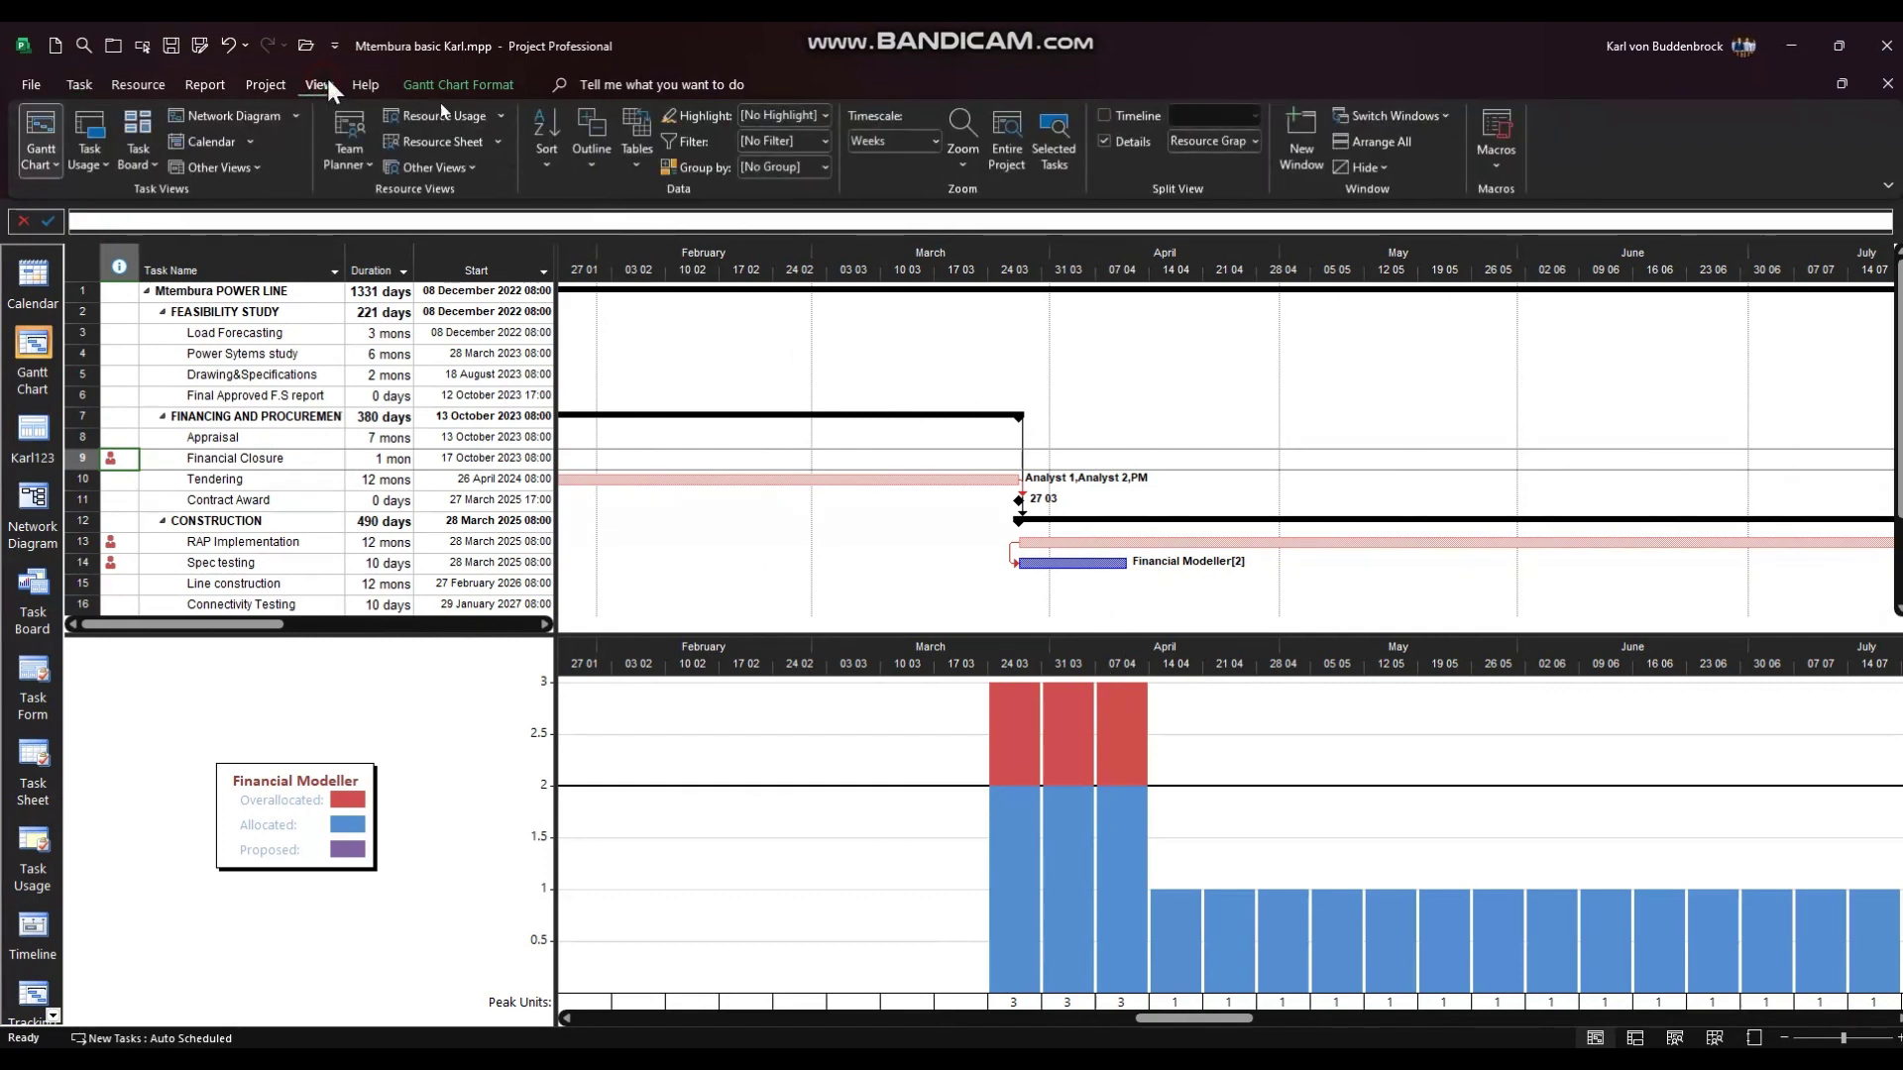
{"action": "left_click", "coordinate": [1109, 141]}
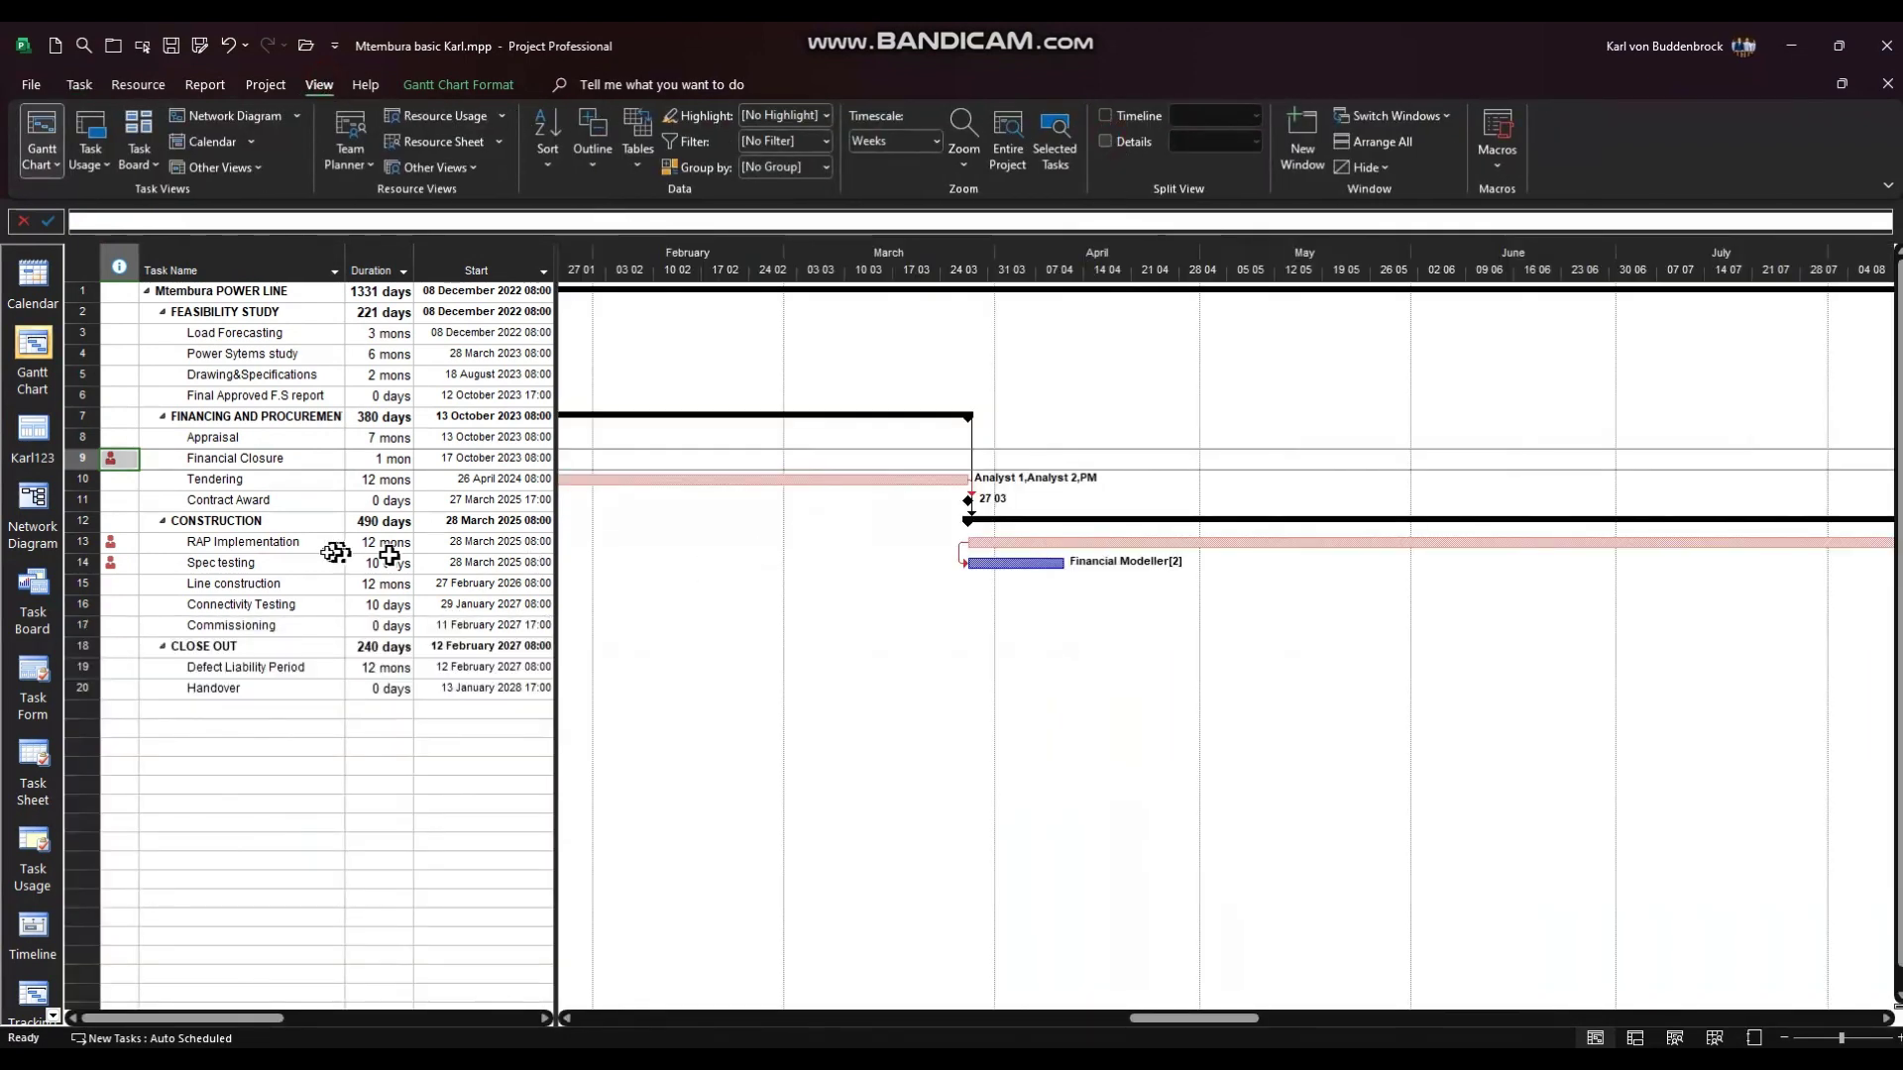
{"action": "left_click", "coordinate": [214, 480]}
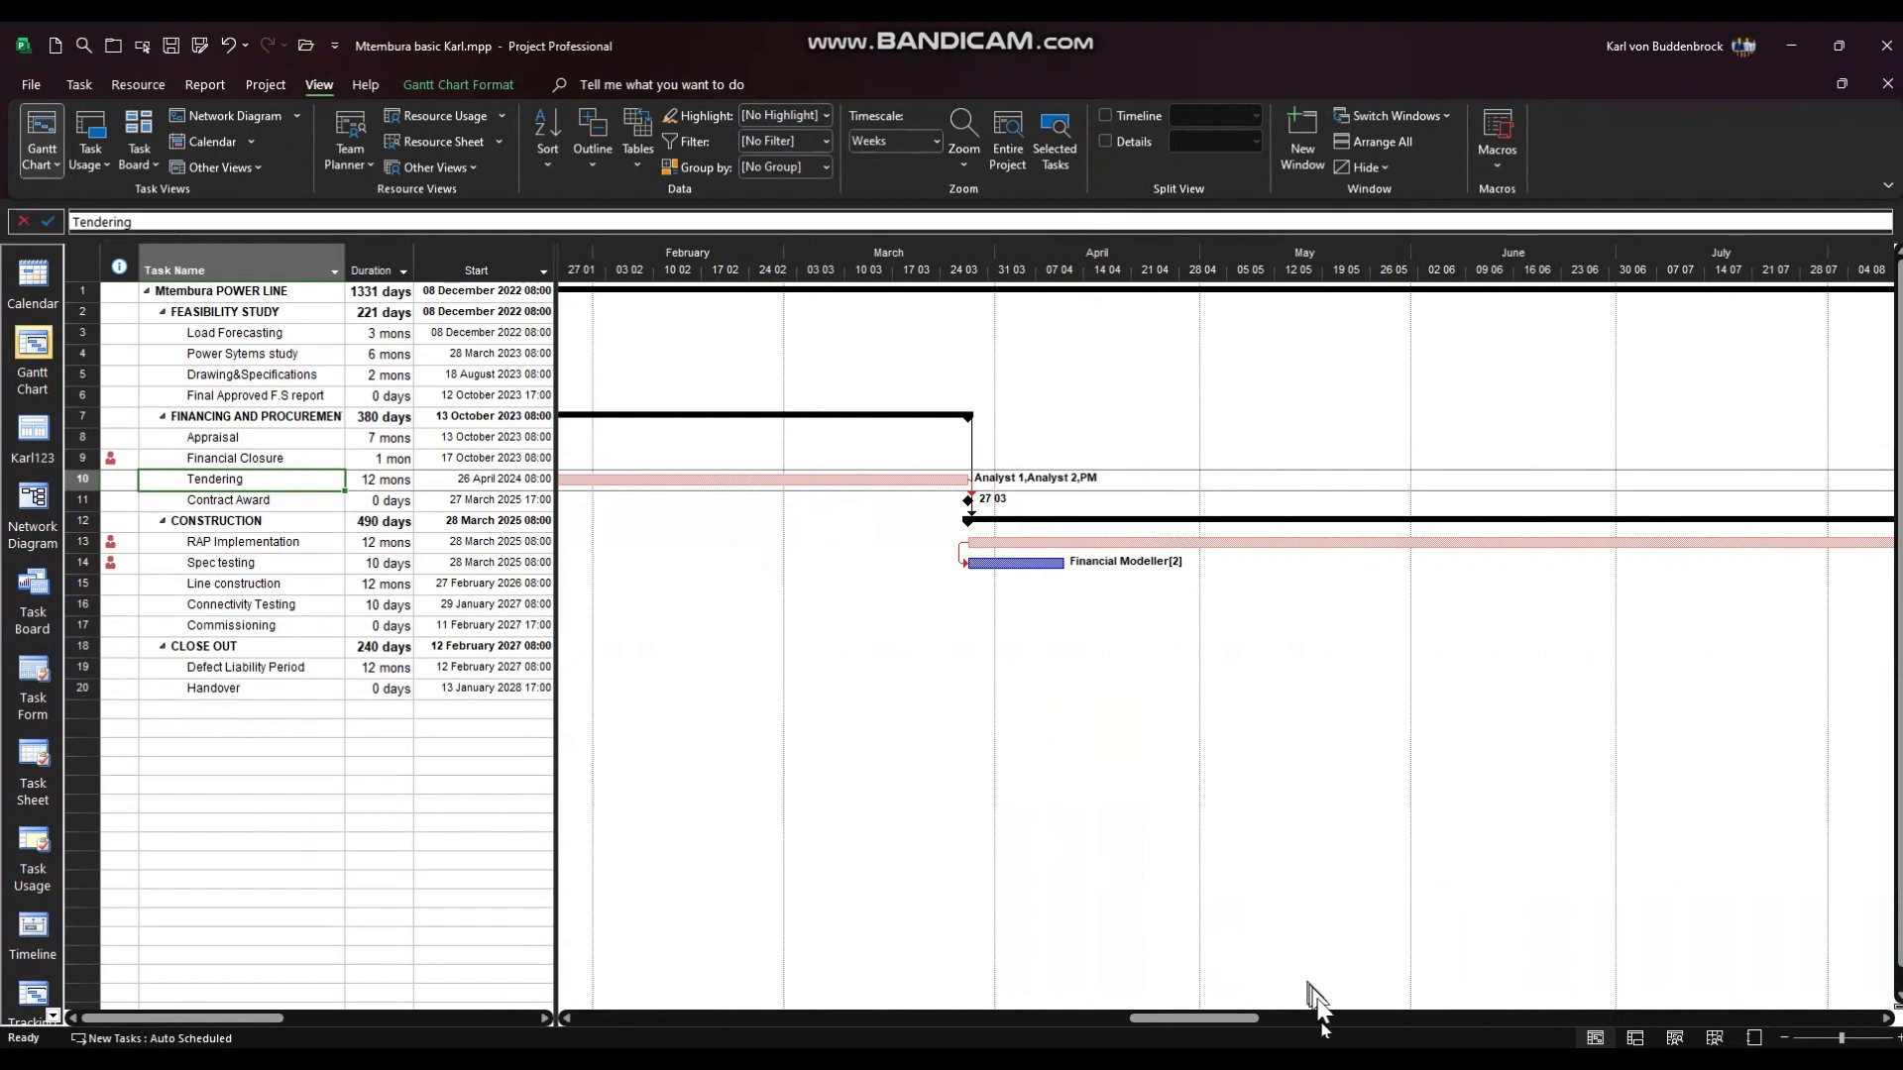